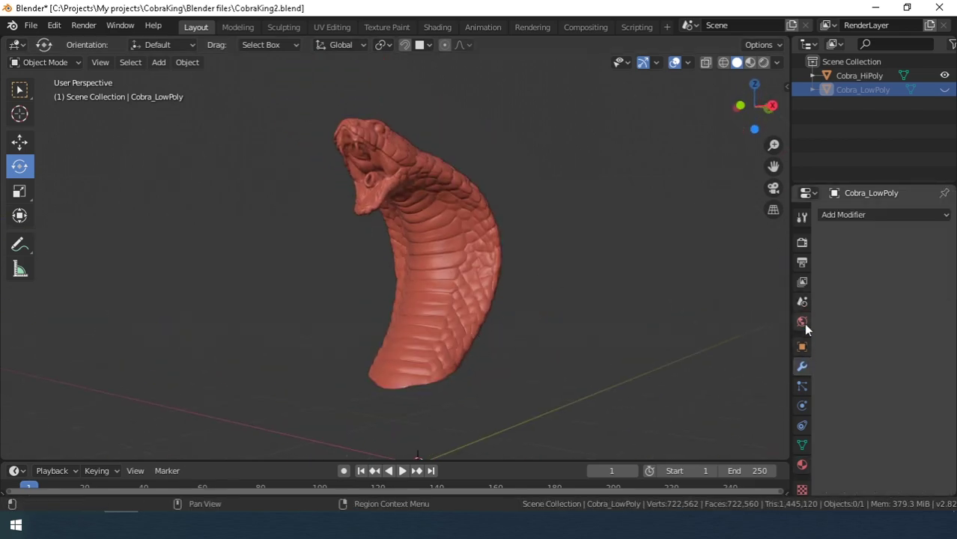
# Examine the mesh data and UV maps of Cobra_LowPoly and Cobra_HiPoly, and view the high-poly sculpt up close.
pyautogui.click(802, 347)
pyautogui.click(802, 445)
pyautogui.scroll(5, 860, 241)
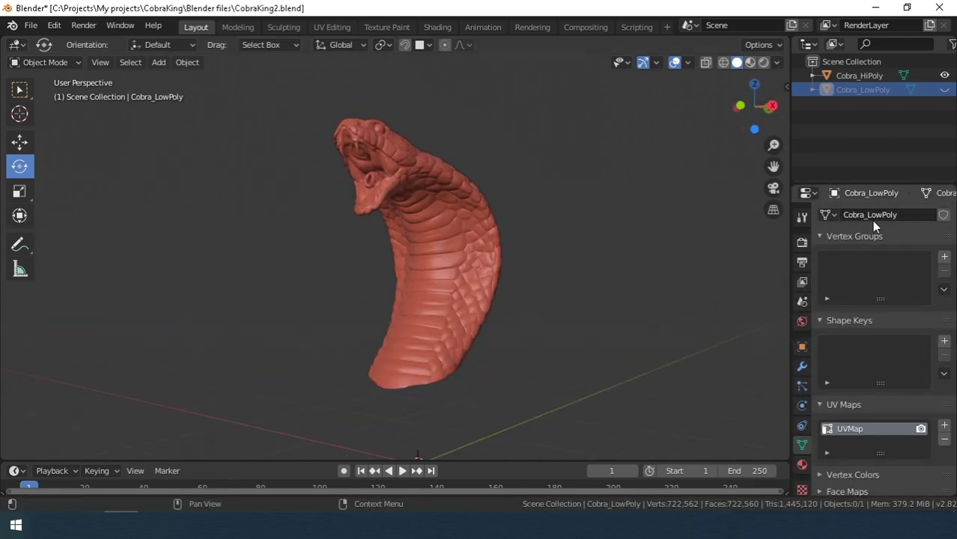
pyautogui.click(844, 77)
pyautogui.hotkey('alt', 'a')
pyautogui.scroll(2, 490, 212)
pyautogui.moveTo(489, 212); pyautogui.dragTo(474, 223, button='middle')
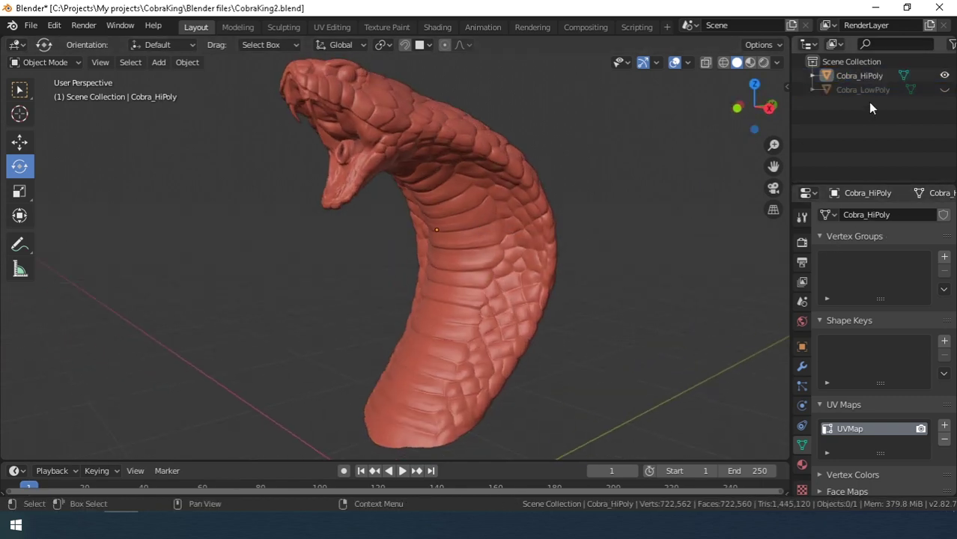
# Hide Cobra_HiPoly, make Cobra_LowPoly visible and select it.
pyautogui.click(945, 76)
pyautogui.click(945, 90)
pyautogui.click(536, 228)
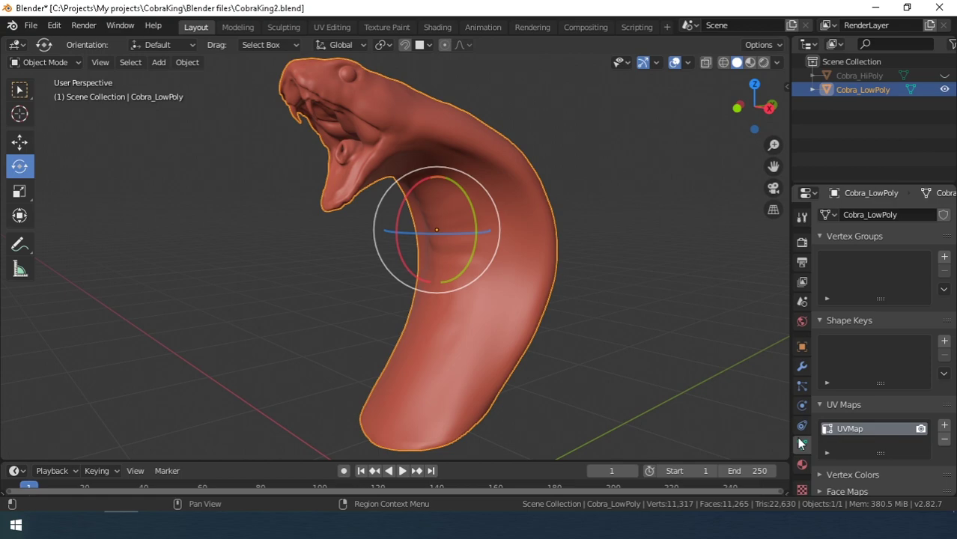
# Split the 3D viewport into two side-by-side areas and change the new area to a UV Editor.
pyautogui.moveTo(787, 39); pyautogui.dragTo(447, 47)
pyautogui.click(463, 45)
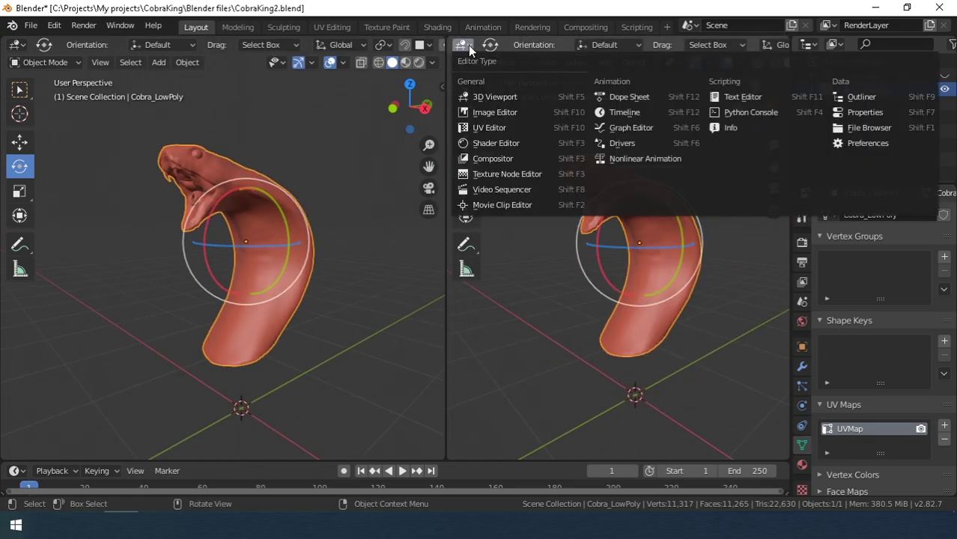
pyautogui.click(491, 127)
# Examine the UV layout of Cobra_LowPoly in Edit Mode, selecting the large body island.
pyautogui.press('Tab')
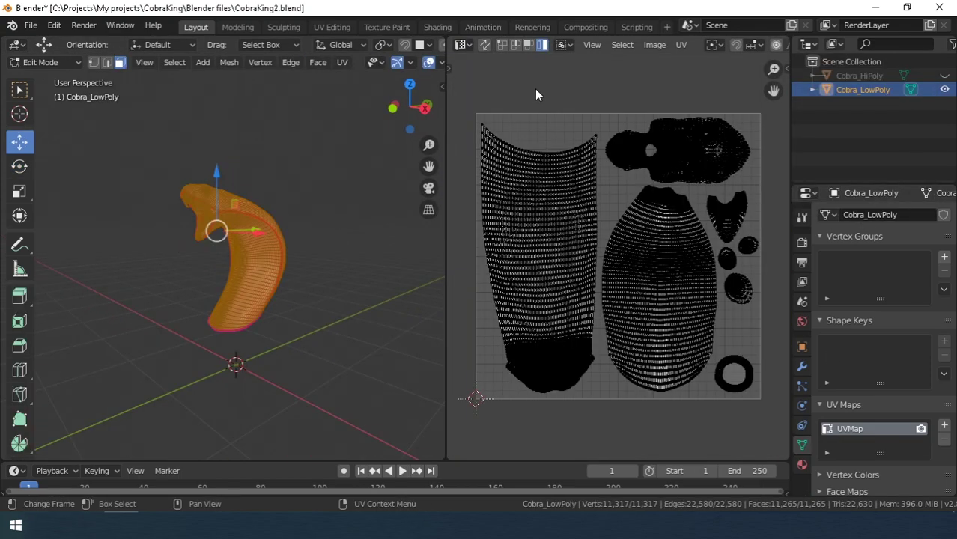
pyautogui.click(575, 179)
pyautogui.click(617, 206)
pyautogui.scroll(4, 616, 209)
pyautogui.scroll(-4, 614, 209)
pyautogui.click(583, 195)
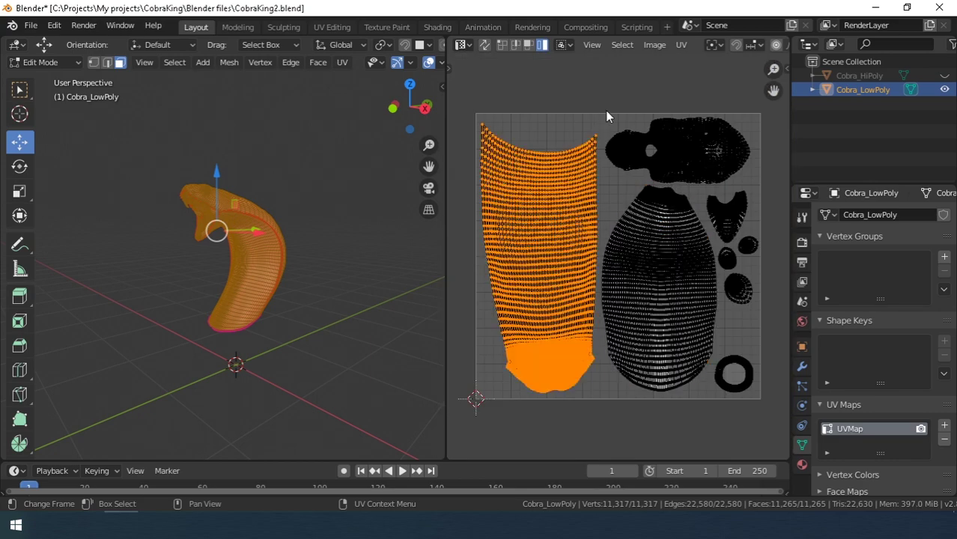
# Leave Edit Mode, show Cobra_HiPoly instead of Cobra_LowPoly and examine its UV layout in Edit Mode.
pyautogui.press('Tab')
pyautogui.click(945, 89)
pyautogui.click(944, 75)
pyautogui.click(262, 255)
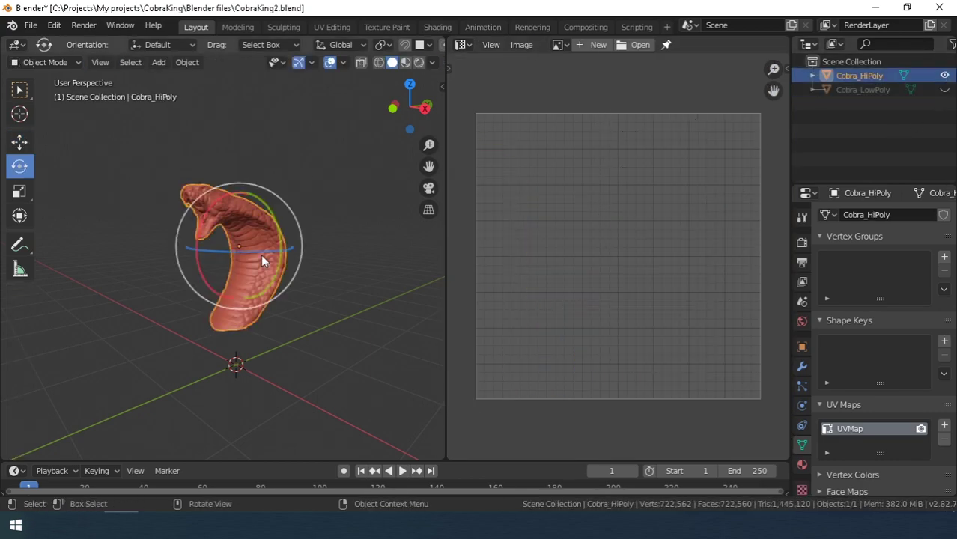
pyautogui.press('Tab')
pyautogui.scroll(5, 637, 284)
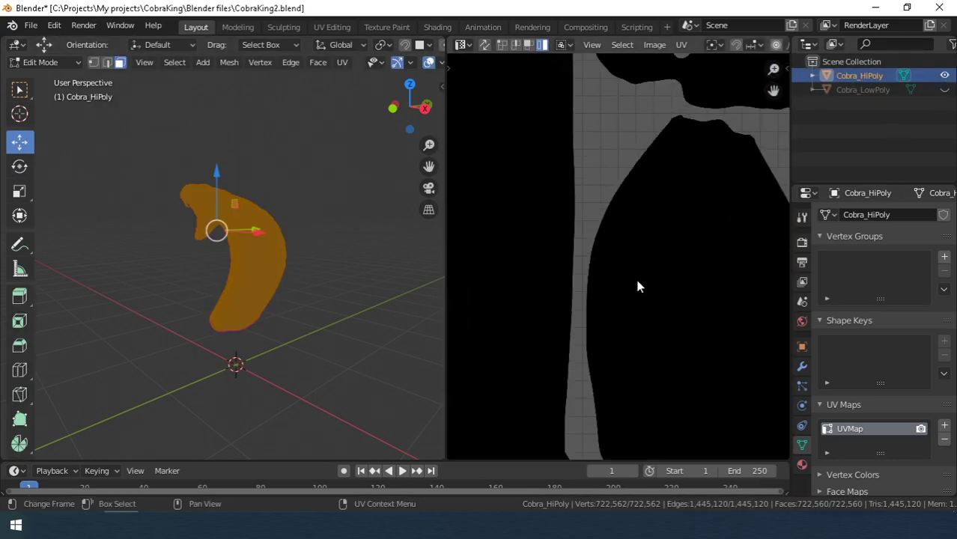
pyautogui.scroll(-7, 637, 284)
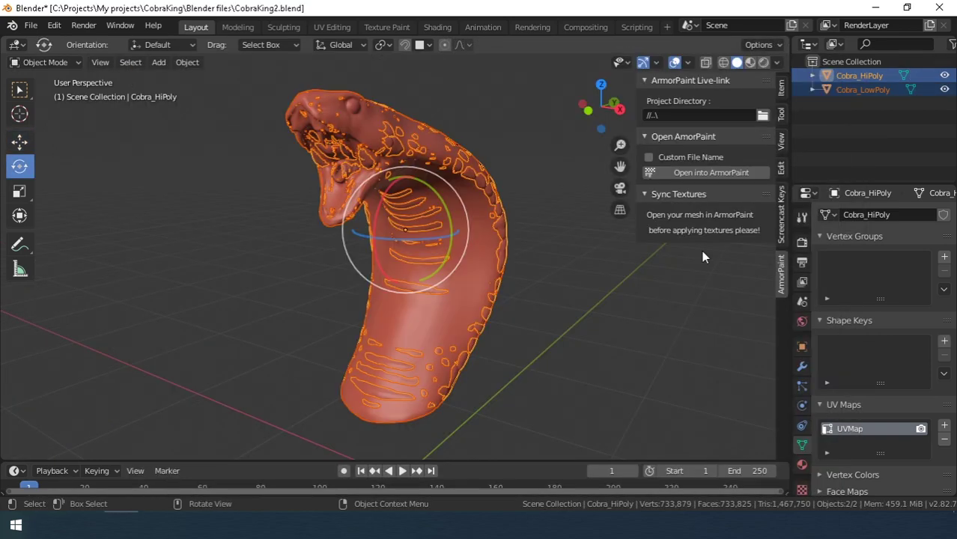
# Send both cobra meshes to ArmorPaint and view Cobra_HiPoly and Cobra_LowPoly one at a time.
pyautogui.click(689, 174)
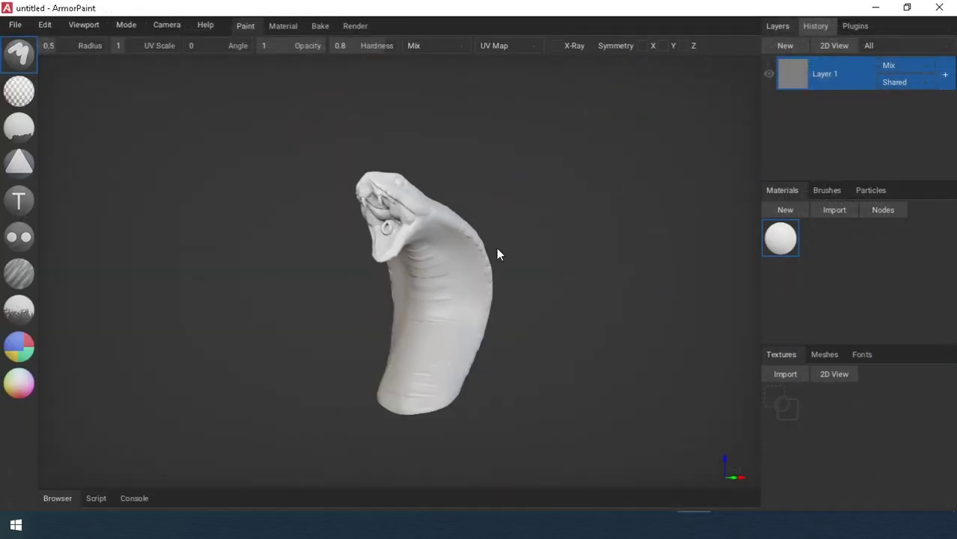
pyautogui.click(872, 45)
pyautogui.click(881, 78)
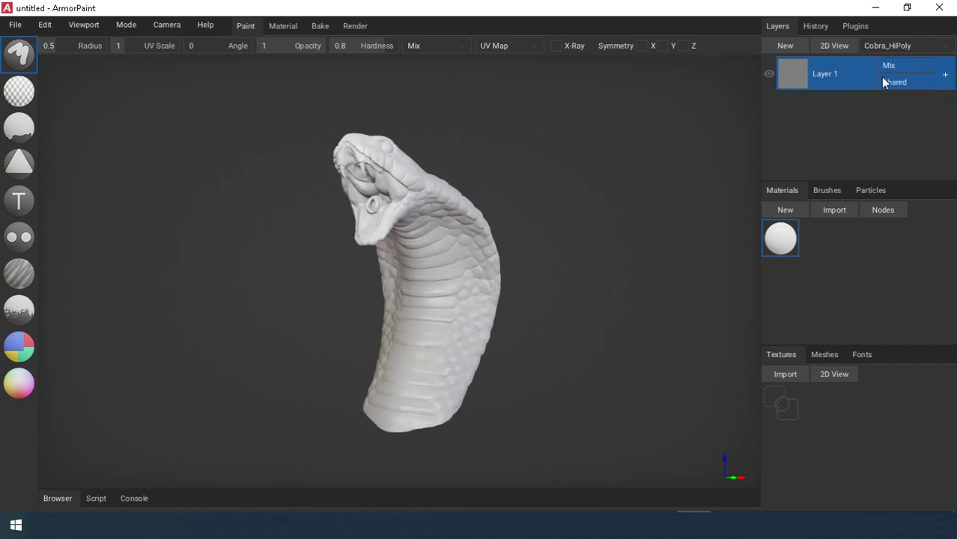
pyautogui.click(892, 49)
pyautogui.click(895, 101)
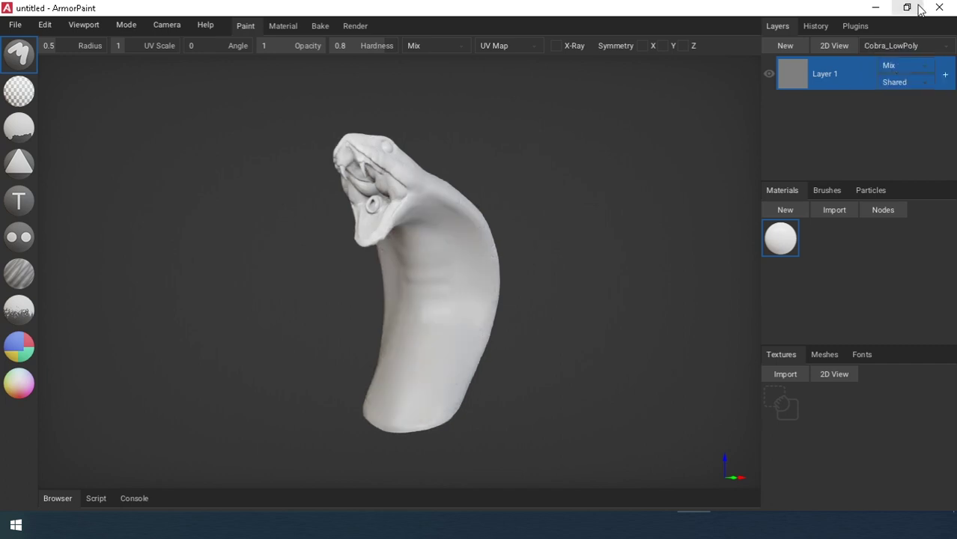
# Switch to the Bake workspace and set the bake type to Normal.
pyautogui.click(320, 26)
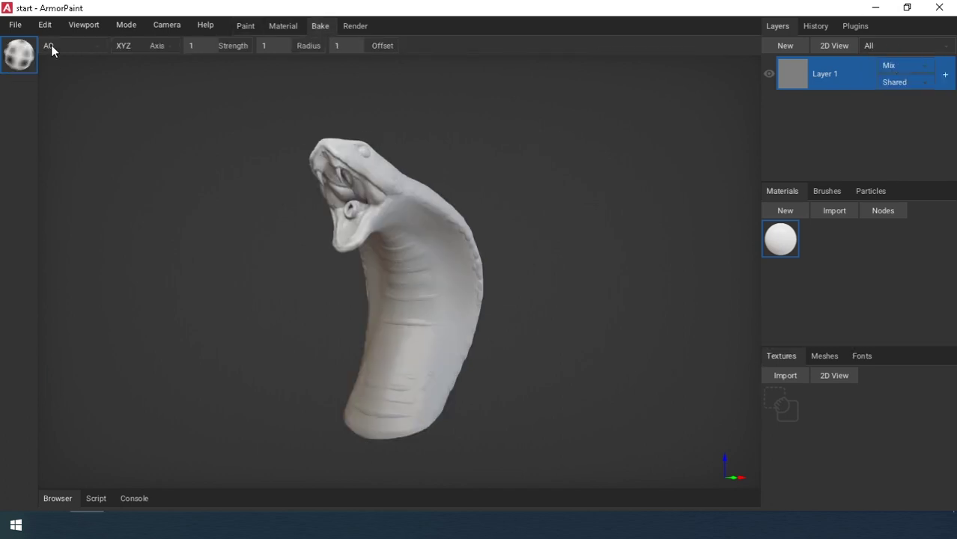
pyautogui.click(51, 45)
pyautogui.click(62, 102)
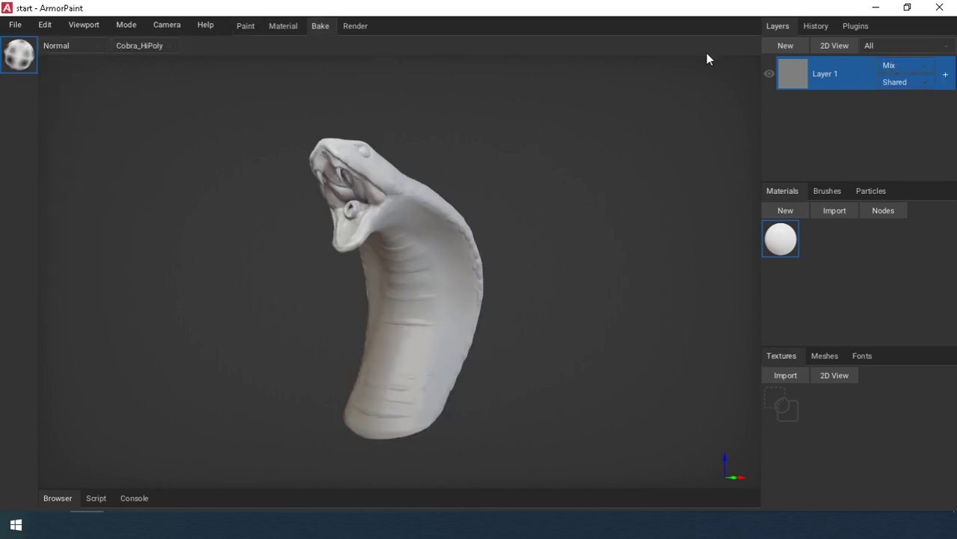
# Add a layer, show it in the 2D view, set the high-poly source to Cobra_LowPoly and filter the layers to Cobra_HiPoly.
pyautogui.click(785, 46)
pyautogui.click(834, 46)
pyautogui.click(149, 47)
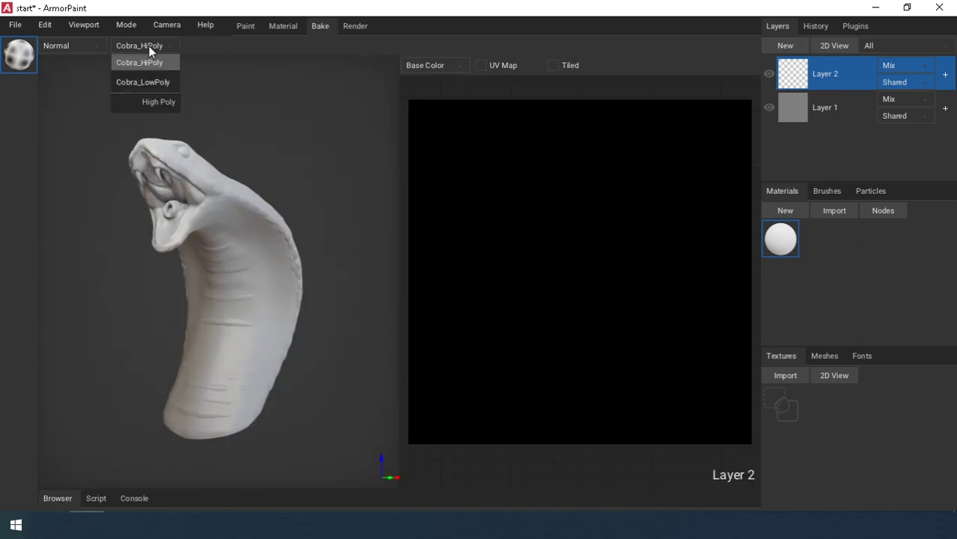
pyautogui.click(901, 45)
pyautogui.click(898, 81)
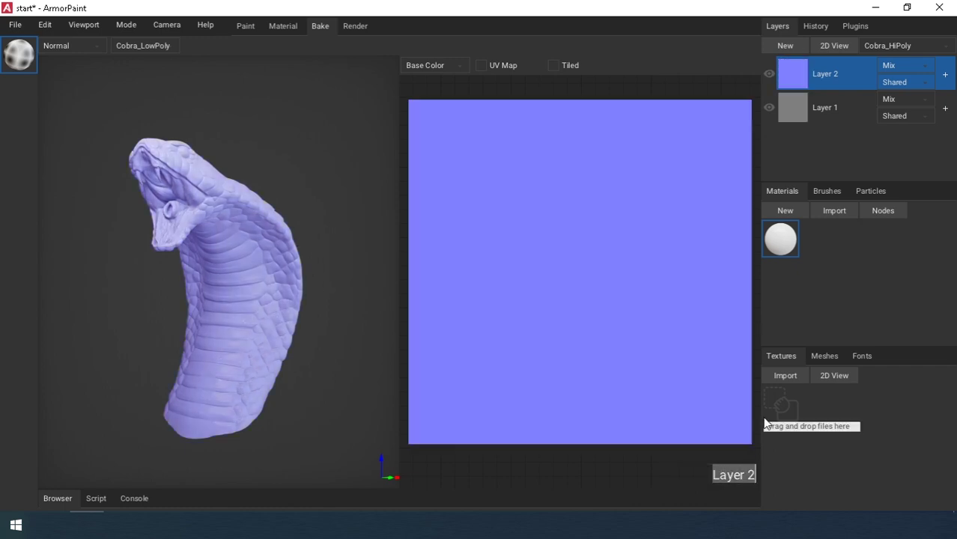
# Rename the new layer HiPoly_normal, bake the normal map onto it and inspect the result.
pyautogui.write('HiPol')
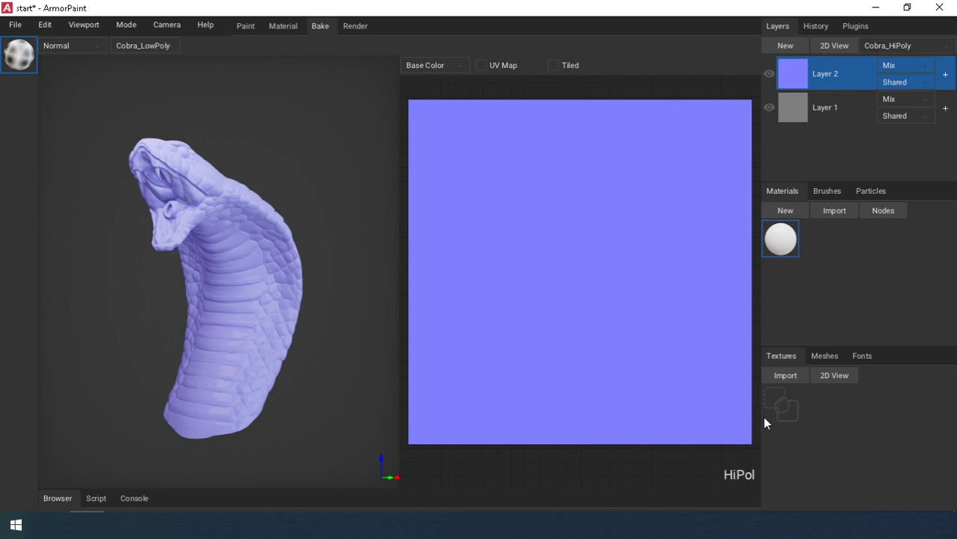
pyautogui.write('y_normal')
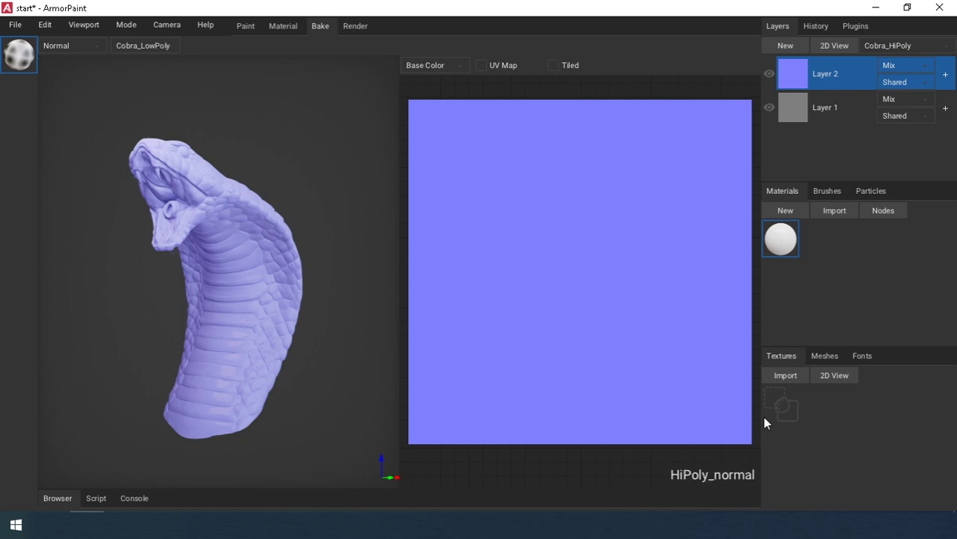
pyautogui.press('Return')
pyautogui.click(237, 271)
pyautogui.scroll(3, 617, 300)
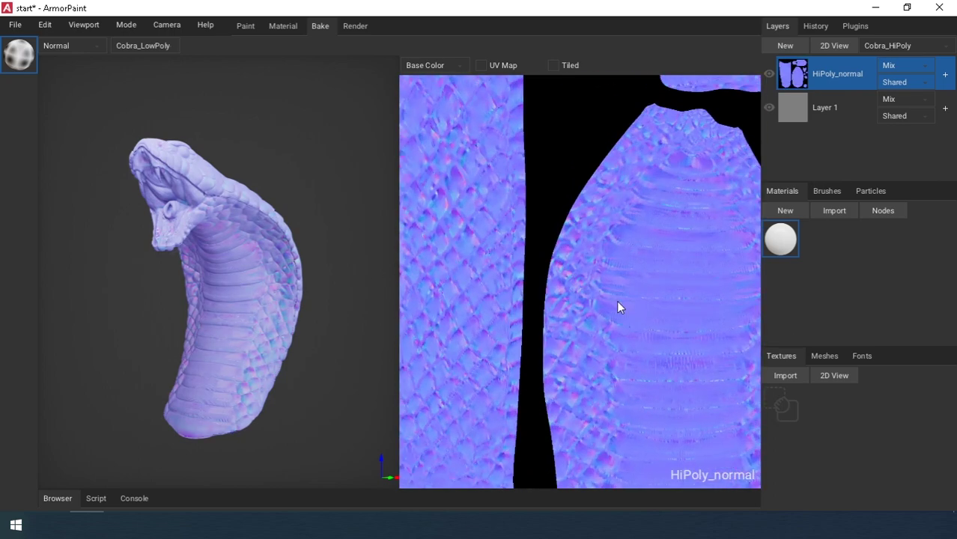
pyautogui.moveTo(616, 300); pyautogui.dragTo(547, 464, button='middle')
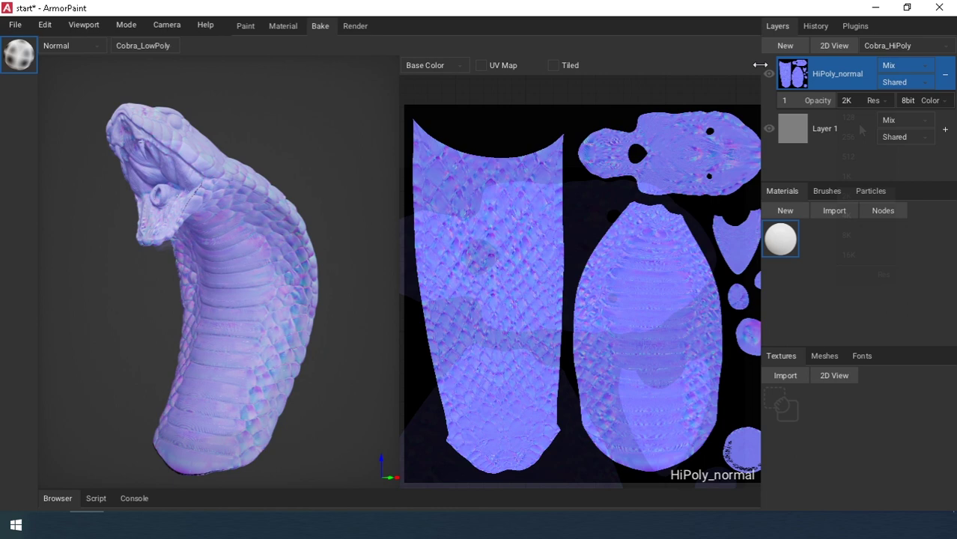
# Hide the HiPoly_normal layer, set the bake type to Curvature and add a new layer.
pyautogui.click(769, 73)
pyautogui.click(53, 46)
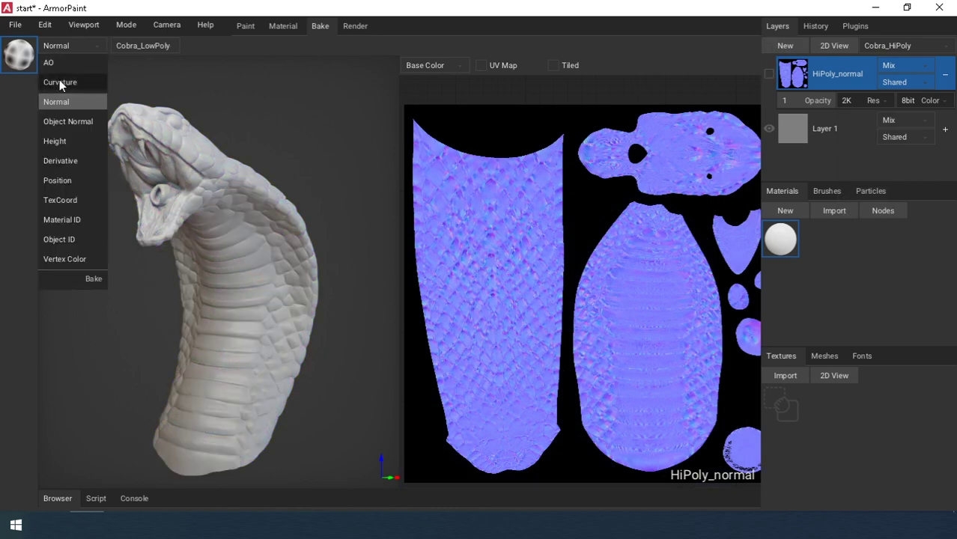
pyautogui.click(60, 82)
pyautogui.click(768, 47)
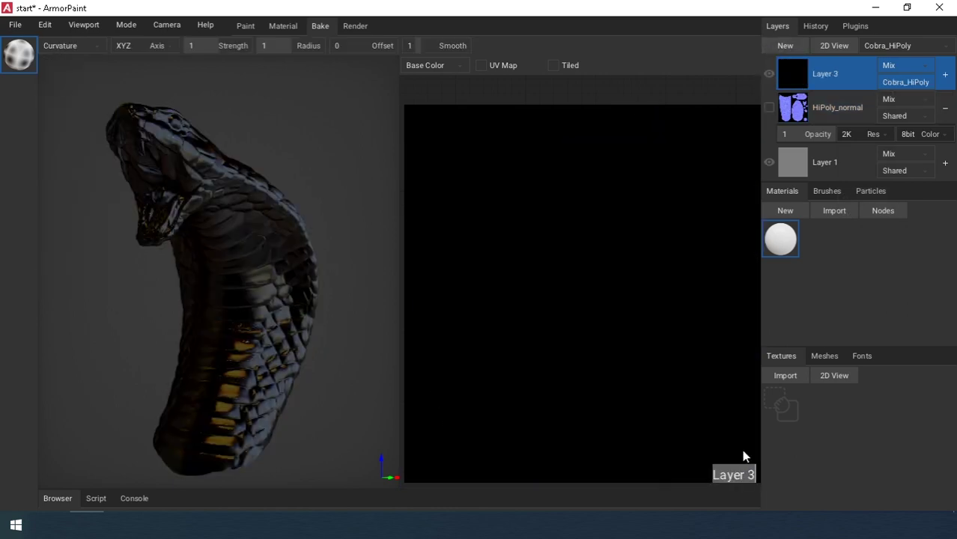
# Name the layer HiPoly_Curv and bake the curvature with strength 3, radius 0.51, offset 0.1 and smooth 4.
pyautogui.write('HiPoly_Curv')
pyautogui.press('Return')
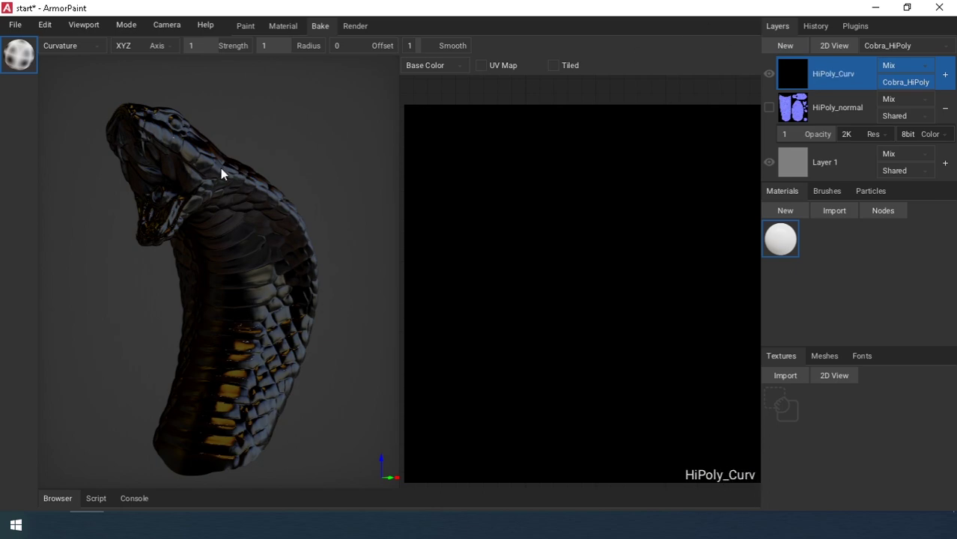
pyautogui.click(219, 174)
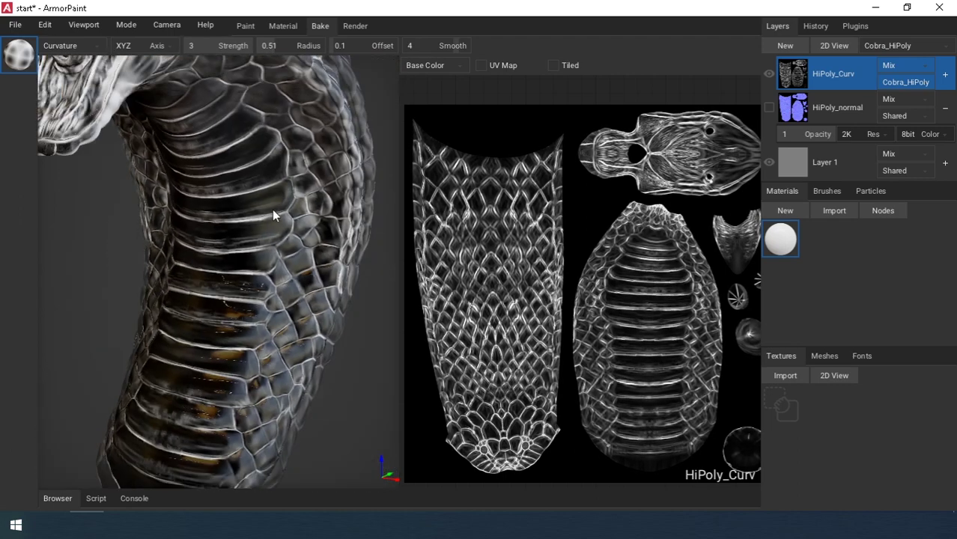
pyautogui.scroll(-3, 272, 209)
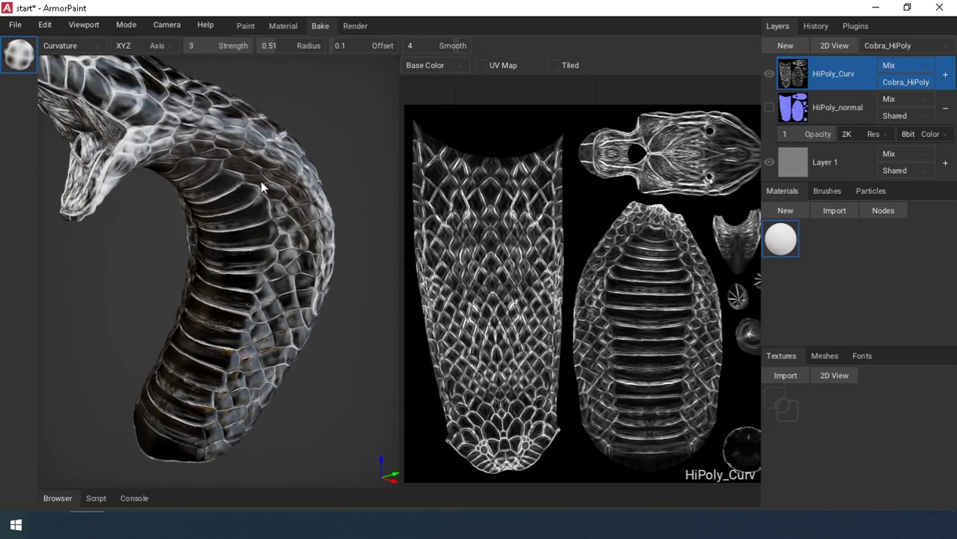
# Hide the HiPoly_Curv layer, add another layer and bake AO onto it.
pyautogui.click(769, 73)
pyautogui.click(785, 46)
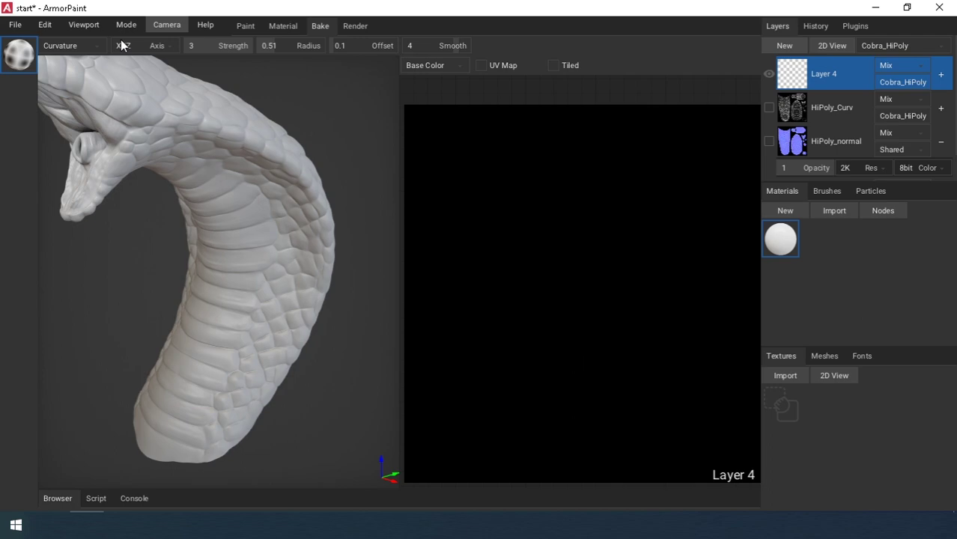
pyautogui.click(63, 46)
pyautogui.click(71, 64)
pyautogui.click(207, 181)
# Rename the AO layer HigPoly_AO and bake it with strength 2, radius 0.16 and offset 0.49.
pyautogui.click(740, 475)
pyautogui.write('HigPoly_AO')
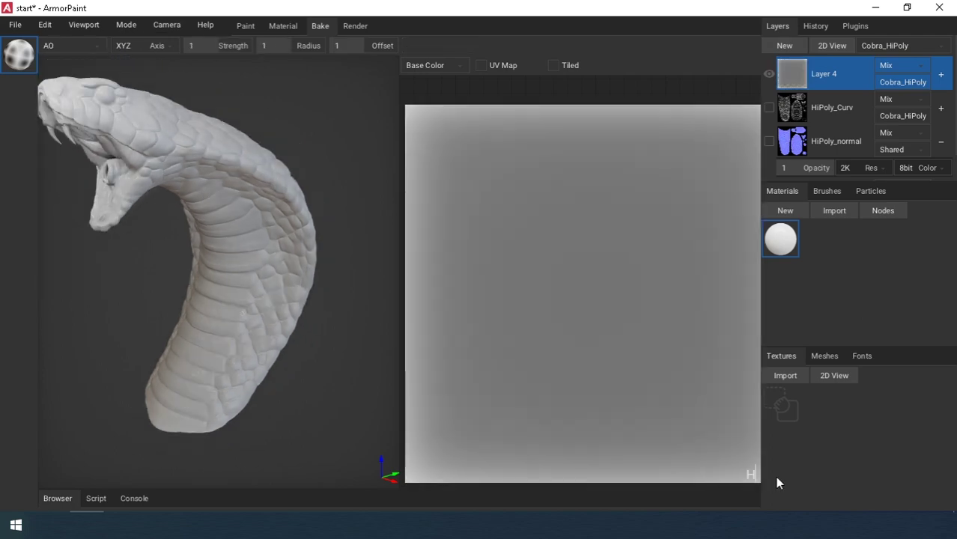
pyautogui.press('Return')
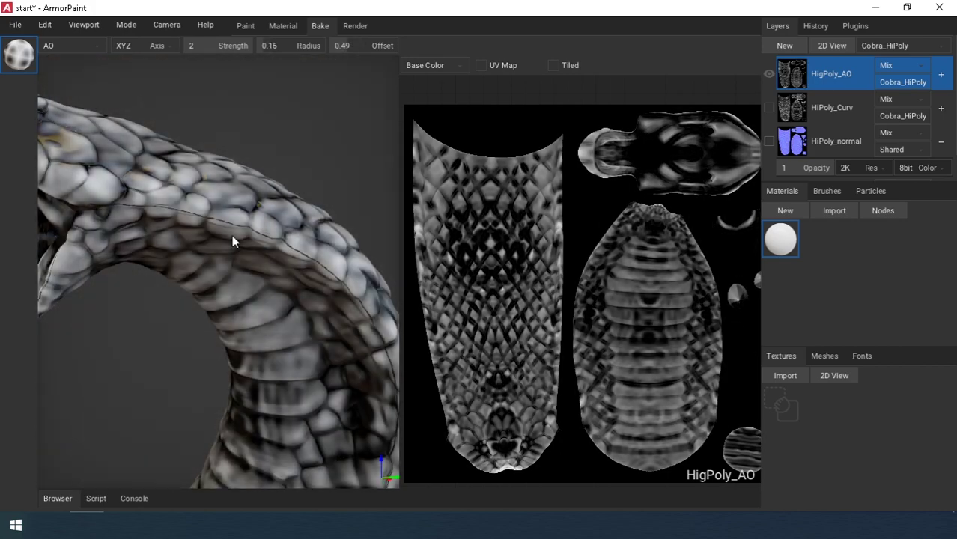
pyautogui.moveTo(307, 293); pyautogui.dragTo(321, 279, button='right')
# Compare the baked curvature and AO on the cobra by toggling the visibility of their layers.
pyautogui.click(769, 73)
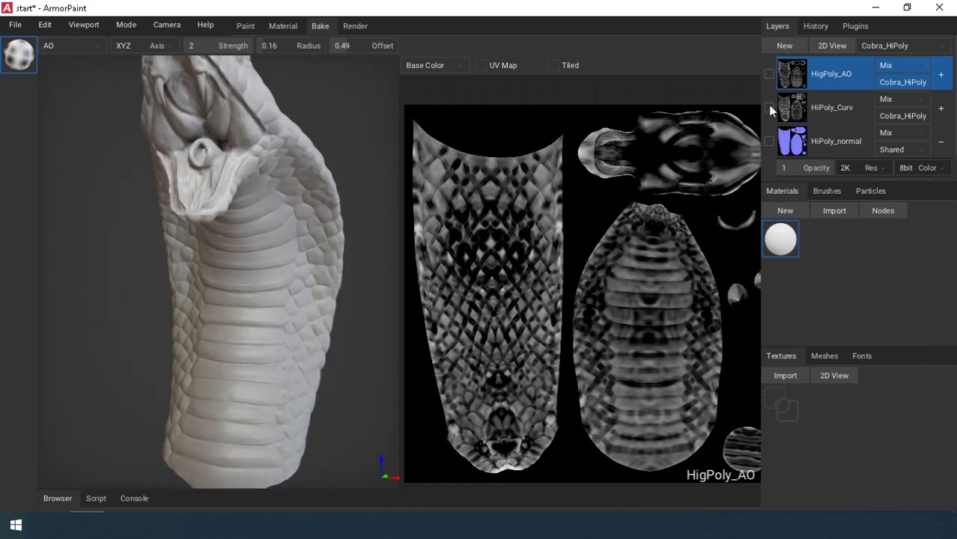
pyautogui.click(769, 107)
pyautogui.click(769, 107)
pyautogui.click(769, 73)
pyautogui.moveTo(289, 151); pyautogui.dragTo(199, 221, button='right')
pyautogui.scroll(5, 206, 225)
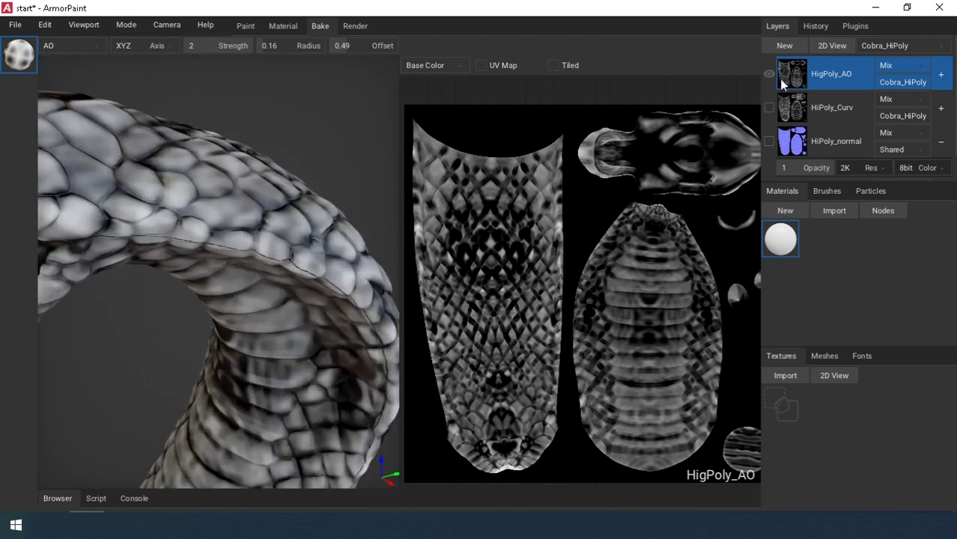
pyautogui.scroll(-5, 274, 320)
pyautogui.moveTo(275, 320); pyautogui.dragTo(276, 294, button='right')
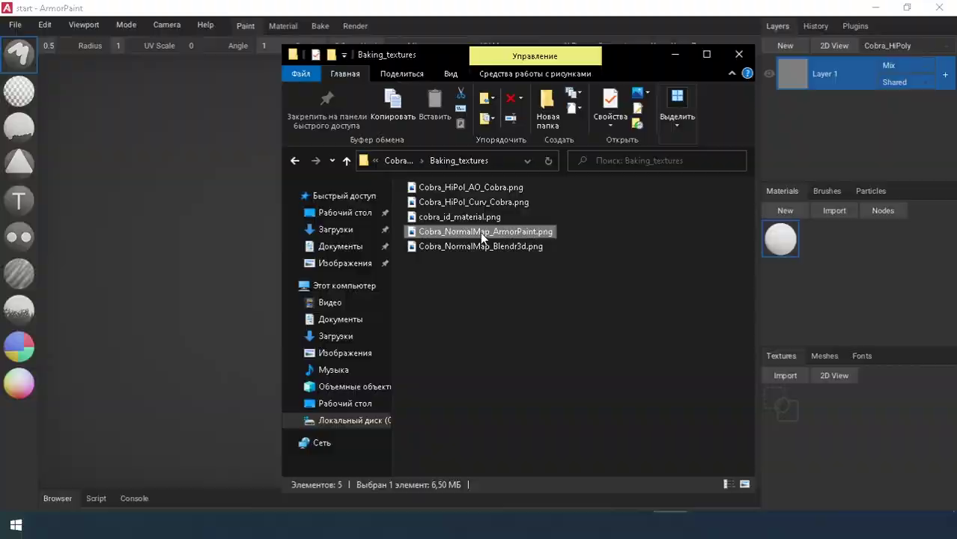
# View Cobra_NormalMap_ArmorPaint.png from the Baking_textures folder, compare it with Cobra_NormalMap_Blendr3d.png and close the image viewer.
pyautogui.doubleClick(480, 231)
pyautogui.click(923, 274)
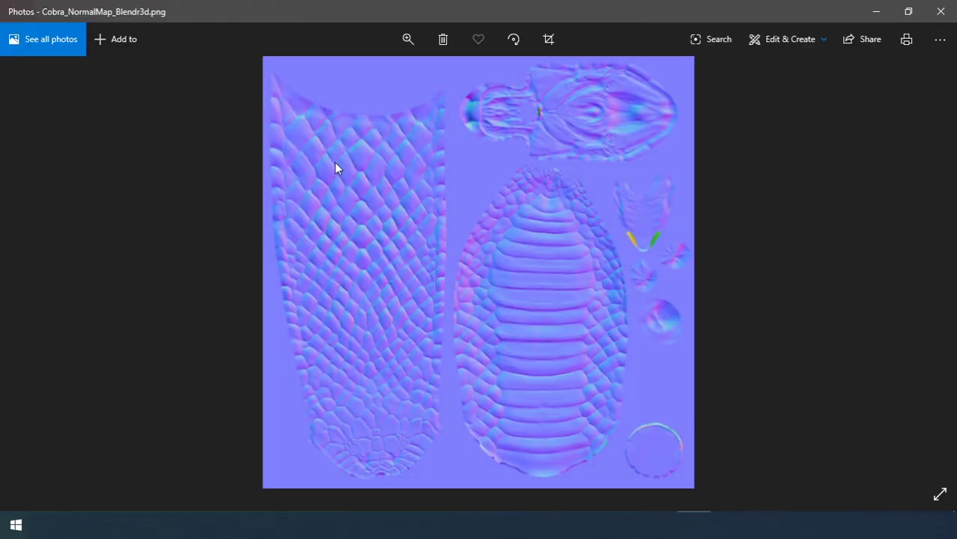
pyautogui.click(941, 11)
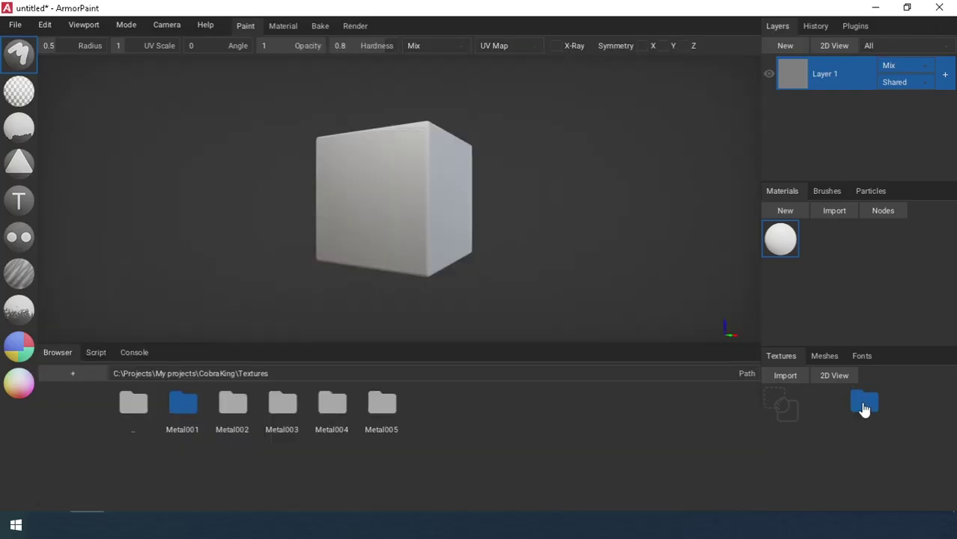
# Import the Metal001 texture folder as a new material and open its node graph.
pyautogui.moveTo(865, 409); pyautogui.dragTo(842, 427)
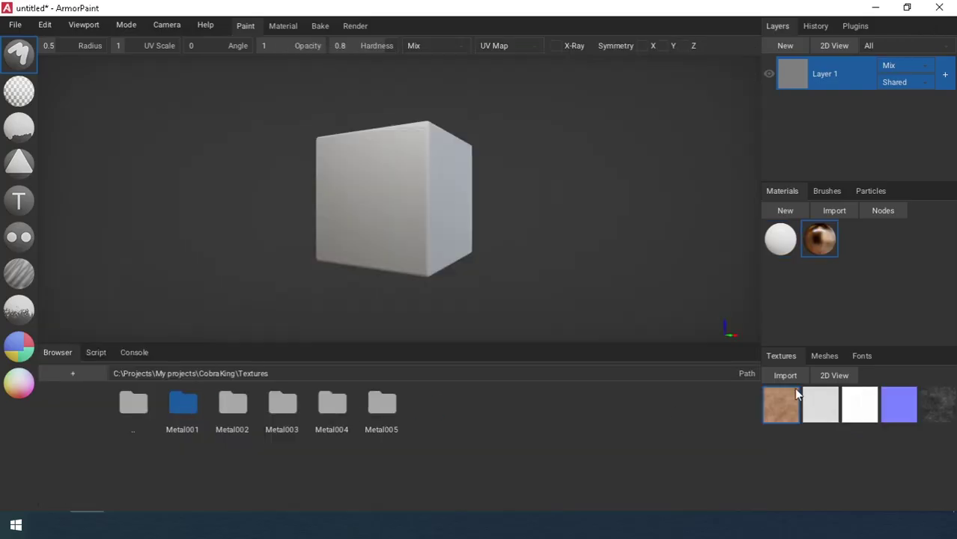
pyautogui.doubleClick(824, 247)
pyautogui.moveTo(573, 226); pyautogui.dragTo(631, 269, button='middle')
pyautogui.scroll(-2, 554, 230)
pyautogui.scroll(1, 598, 220)
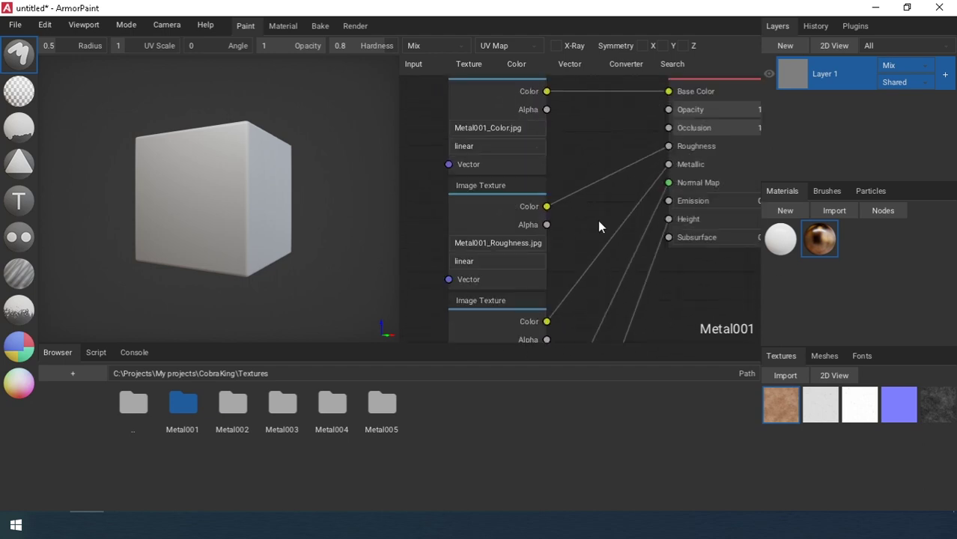
# Enlarge the node workspace and add a Texture Coord node beside the image textures in the Metal001 node graph.
pyautogui.scroll(-1, 604, 228)
pyautogui.moveTo(450, 341); pyautogui.dragTo(455, 402)
pyautogui.moveTo(603, 337); pyautogui.dragTo(643, 322, button='middle')
pyautogui.scroll(1, 641, 224)
pyautogui.moveTo(650, 142); pyautogui.dragTo(597, 214, button='middle')
pyautogui.scroll(-2, 597, 215)
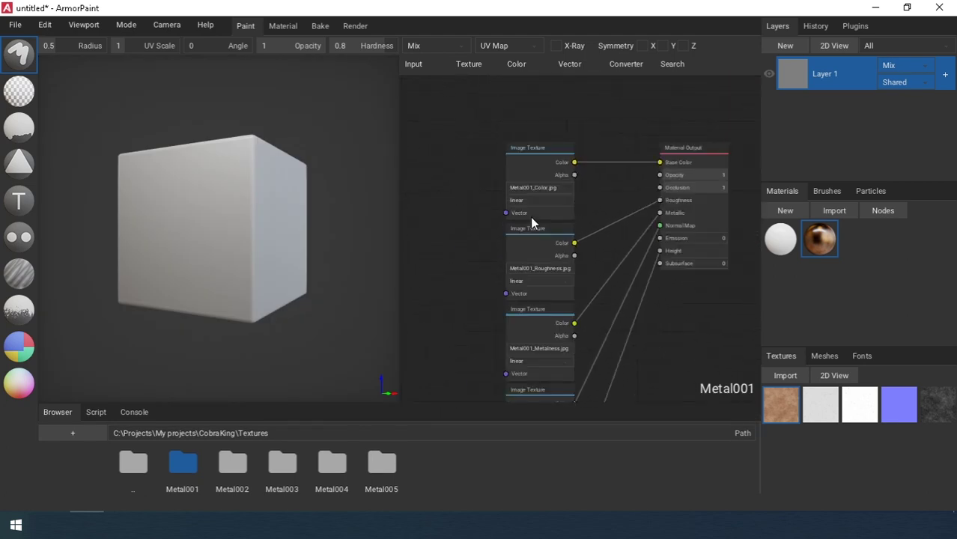
pyautogui.click(407, 66)
pyautogui.click(424, 274)
pyautogui.moveTo(408, 222); pyautogui.dragTo(487, 215, button='middle')
pyautogui.click(462, 215)
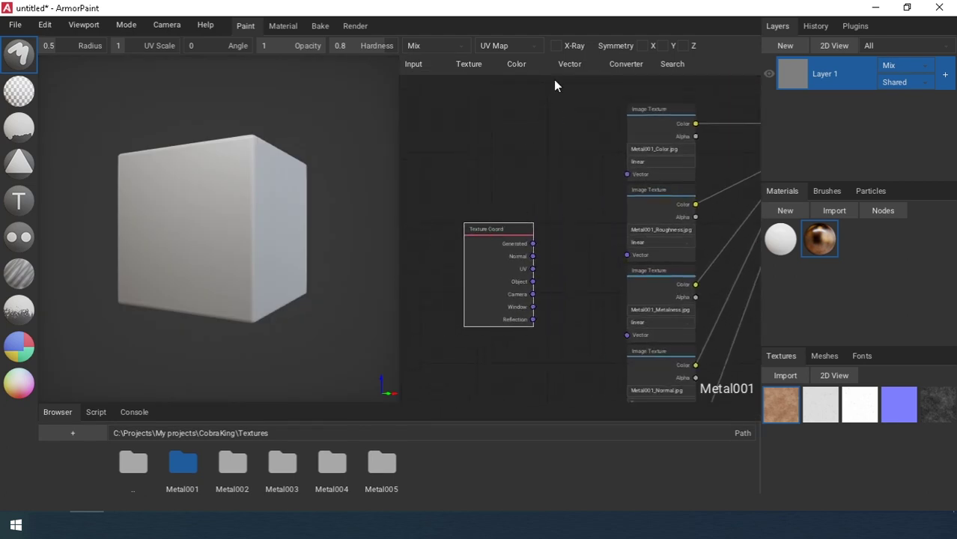
# Add a Mapping node between the Texture Coord node and the image textures, and link the UV output to its Vector input.
pyautogui.click(560, 68)
pyautogui.click(572, 98)
pyautogui.click(550, 183)
pyautogui.moveTo(494, 237); pyautogui.dragTo(465, 233)
pyautogui.moveTo(576, 196); pyautogui.dragTo(557, 195)
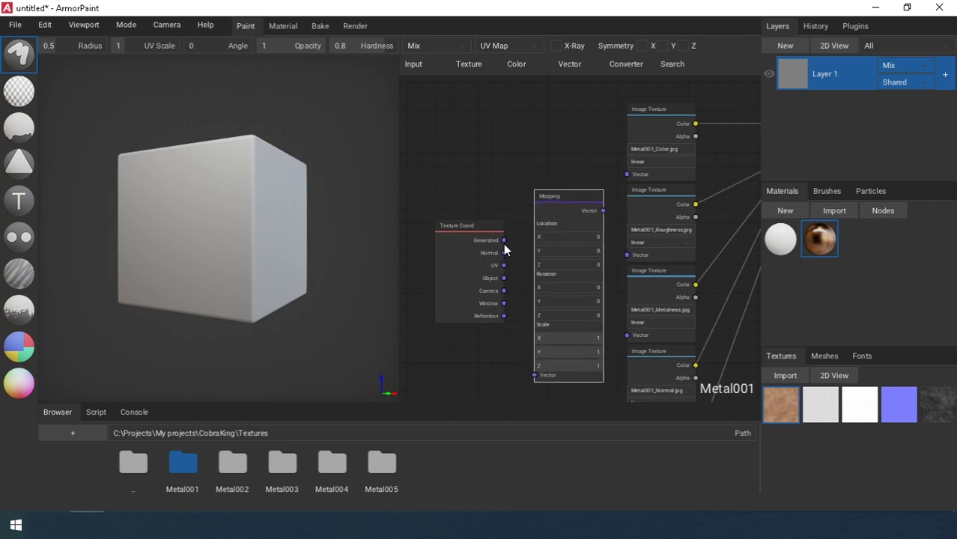
pyautogui.moveTo(530, 372); pyautogui.dragTo(534, 375)
# Link the Mapping node's Vector output to the colour, roughness, metalness and normal image textures.
pyautogui.moveTo(607, 226); pyautogui.dragTo(556, 244, button='middle')
pyautogui.moveTo(552, 230); pyautogui.dragTo(579, 268)
pyautogui.moveTo(580, 267); pyautogui.dragTo(581, 150, button='middle')
pyautogui.moveTo(554, 117); pyautogui.dragTo(586, 235)
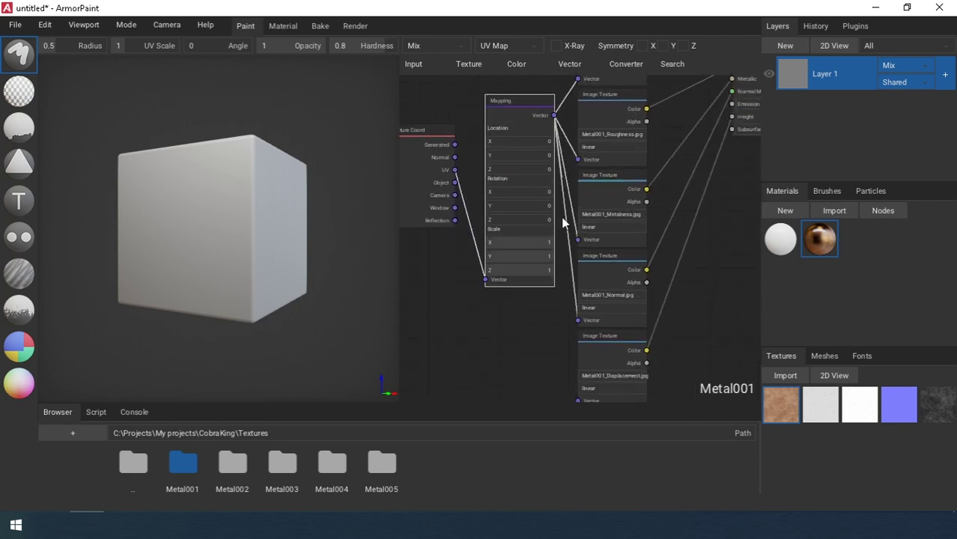
# Delete the Metal001_Displacement image texture node from the Metal001 graph.
pyautogui.moveTo(529, 385); pyautogui.dragTo(533, 349, button='middle')
pyautogui.moveTo(528, 384); pyautogui.dragTo(579, 367)
pyautogui.moveTo(535, 322); pyautogui.dragTo(521, 339, button='middle')
pyautogui.moveTo(567, 382); pyautogui.dragTo(533, 352)
pyautogui.moveTo(578, 328); pyautogui.dragTo(561, 346, button='middle')
pyautogui.click(561, 347)
pyautogui.moveTo(656, 307); pyautogui.dragTo(633, 331, button='middle')
pyautogui.scroll(-1, 632, 324)
pyautogui.press('Delete')
pyautogui.moveTo(607, 157); pyautogui.dragTo(611, 216, button='middle')
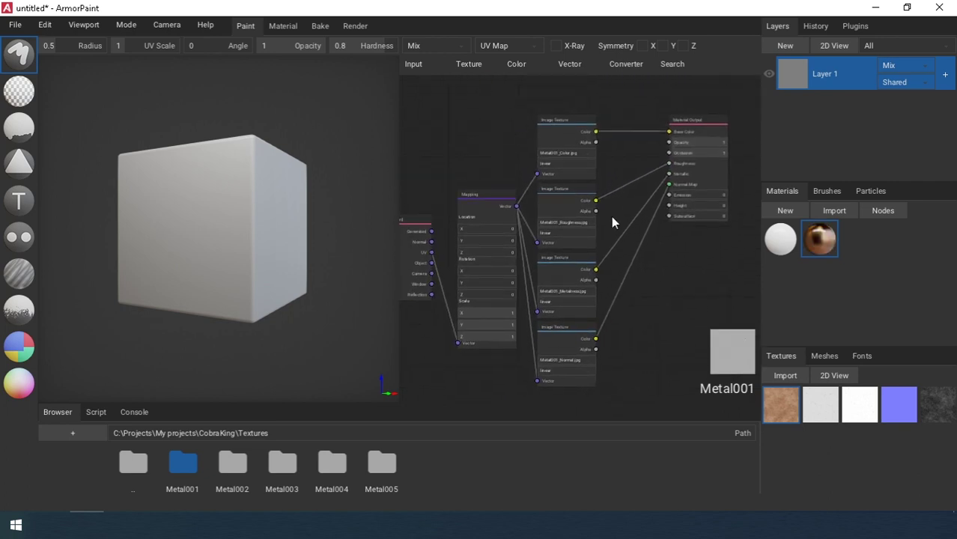
pyautogui.moveTo(494, 140); pyautogui.dragTo(505, 150, button='middle')
# Enable Show Asset Names in the interface preferences and delete the default white material.
pyautogui.click(45, 24)
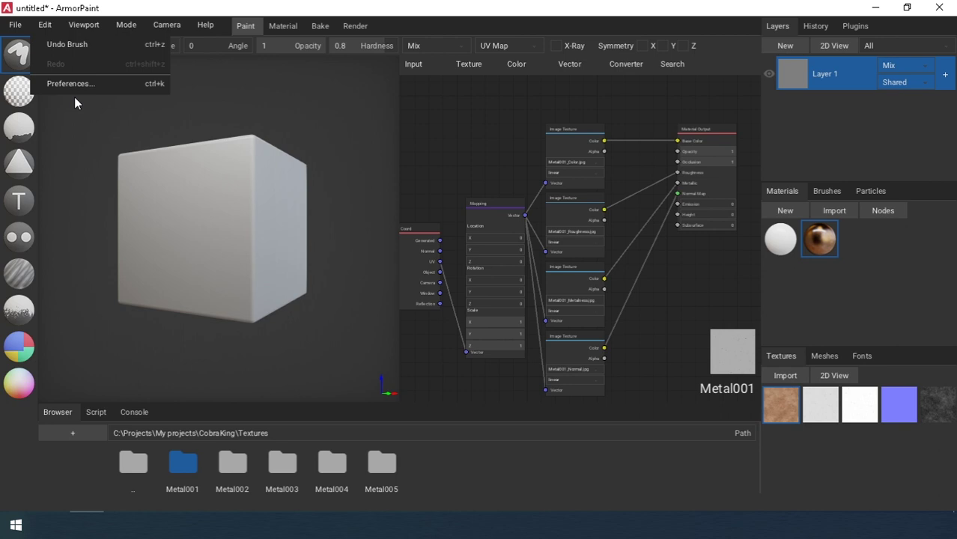
pyautogui.click(75, 87)
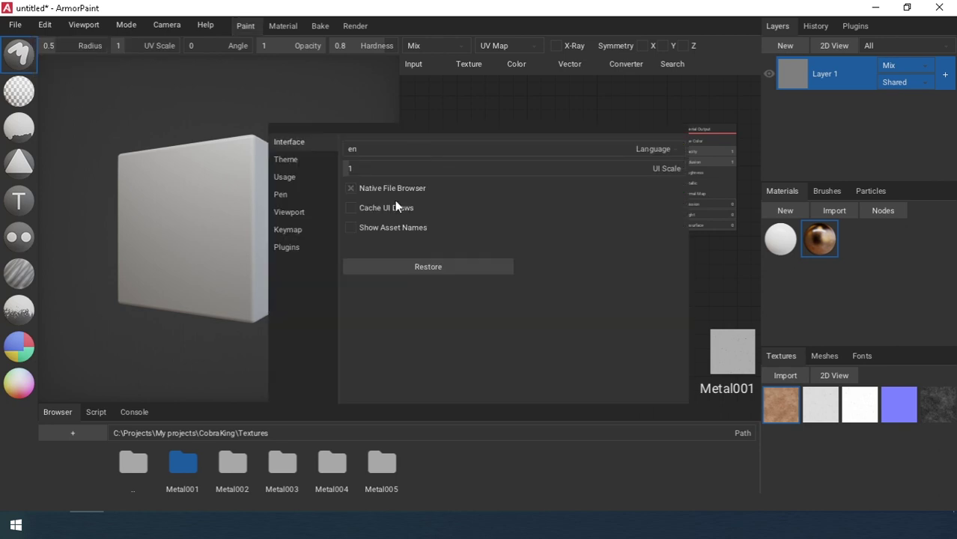
pyautogui.click(565, 111)
pyautogui.rightClick(784, 251)
pyautogui.click(801, 323)
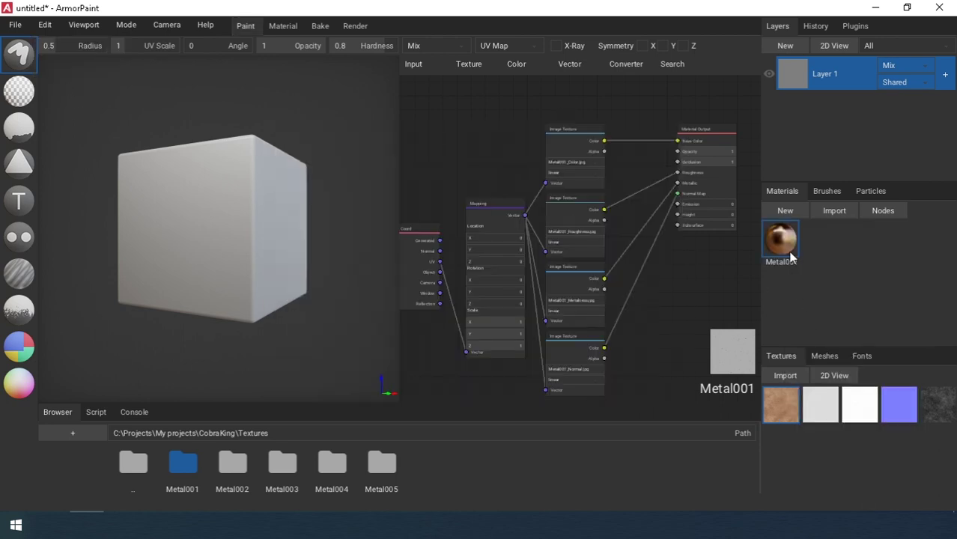
# Import the Metal002 through Metal005 texture folders as further materials.
pyautogui.click(229, 467)
pyautogui.moveTo(838, 468); pyautogui.dragTo(838, 468)
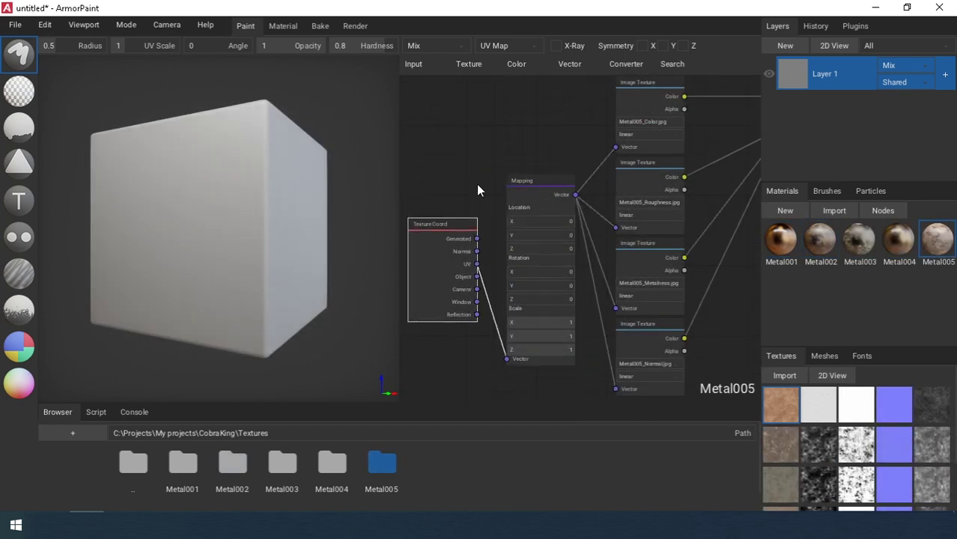
pyautogui.click(478, 184)
pyautogui.moveTo(503, 160); pyautogui.dragTo(478, 179, button='middle')
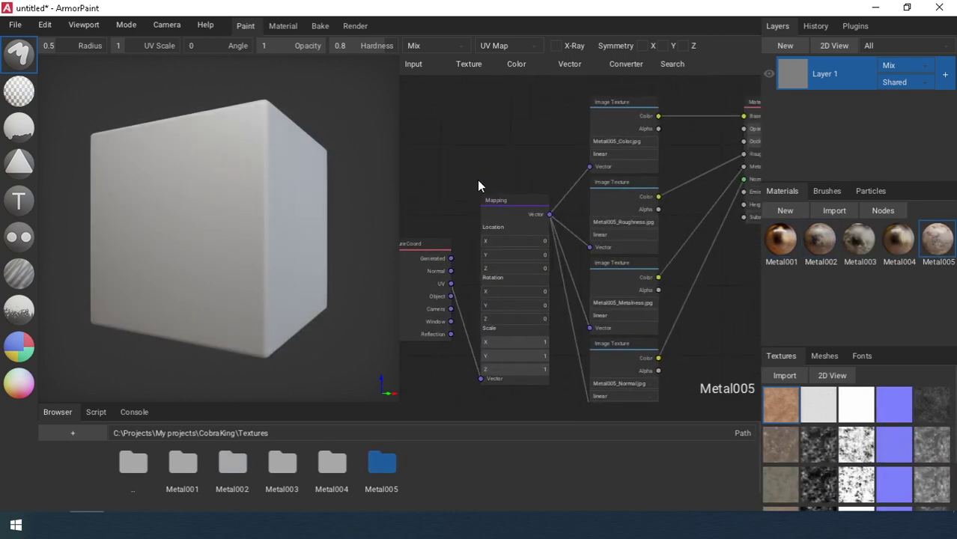
# Export the Metal001 material to the Mats folder as Metal 1.arm.
pyautogui.rightClick(794, 257)
pyautogui.click(815, 265)
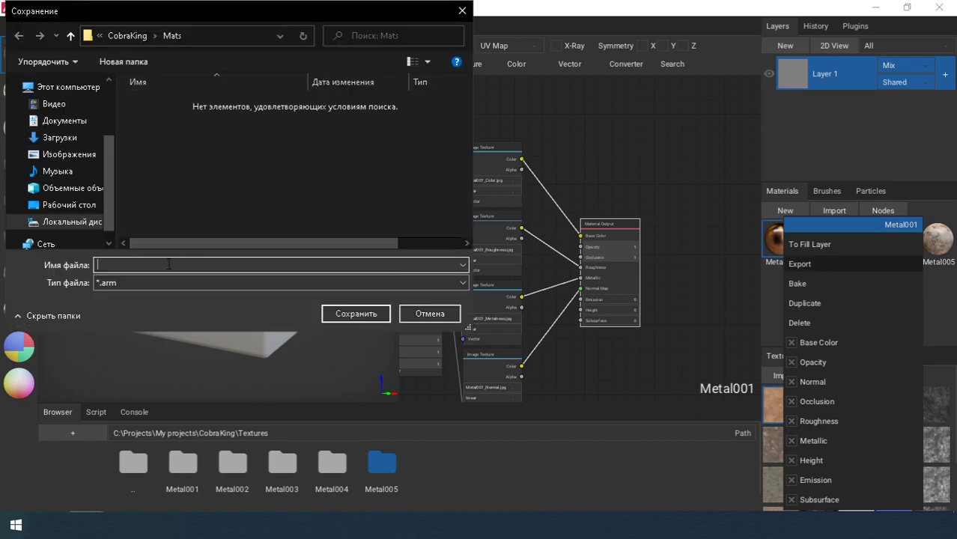
pyautogui.write('Metal')
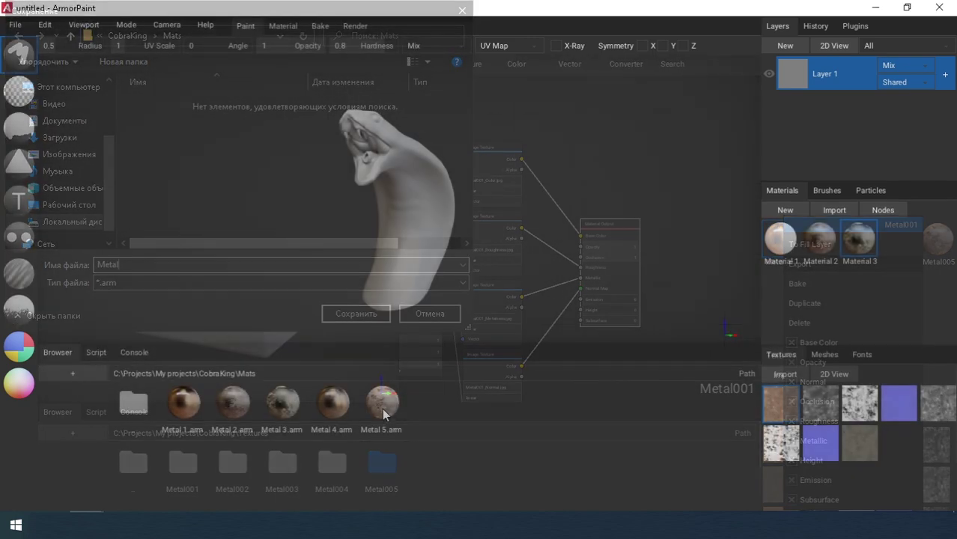
# Import Metal 5.arm from the Mats folder into the cobra project and delete the default Material 1.
pyautogui.moveTo(900, 289); pyautogui.dragTo(837, 290)
pyautogui.rightClick(782, 245)
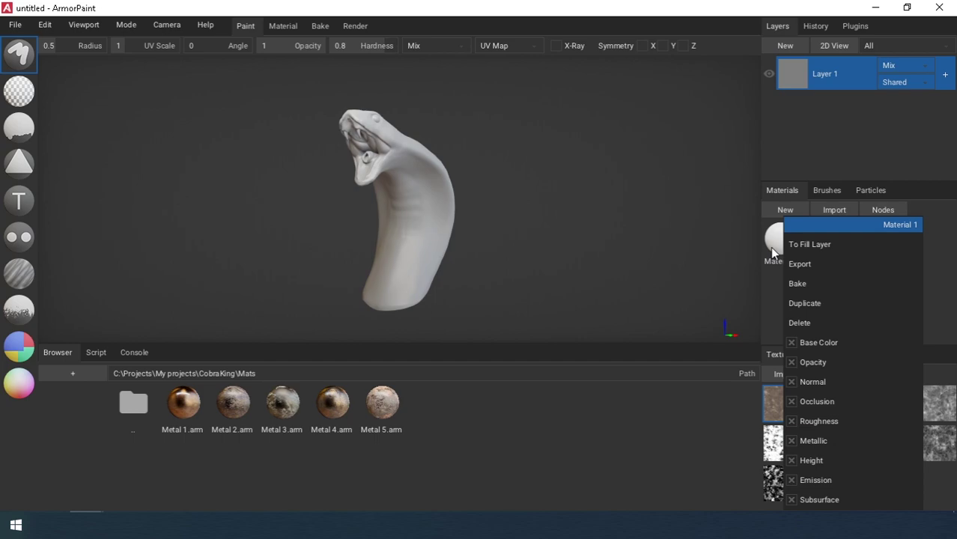
pyautogui.click(775, 242)
pyautogui.rightClick(778, 242)
pyautogui.click(806, 322)
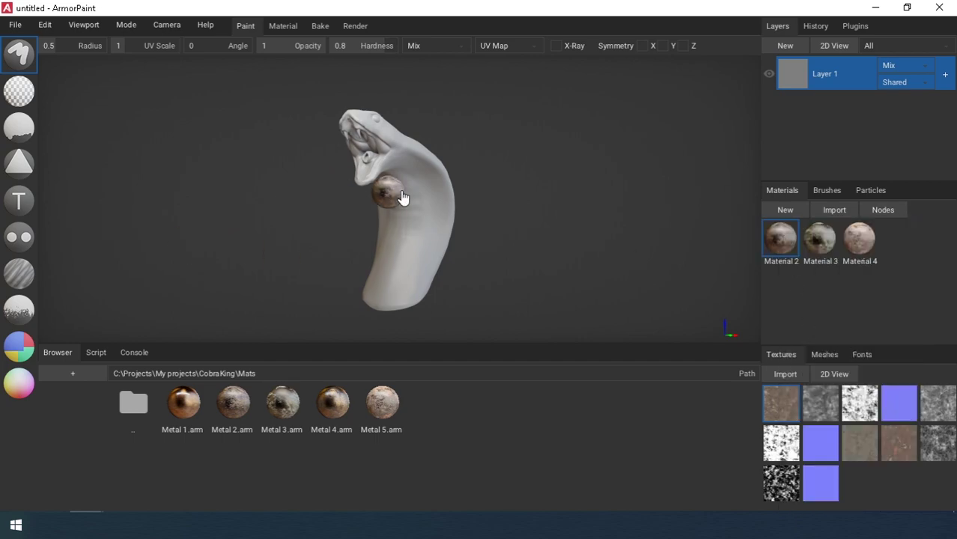
# Apply Material 2 to the cobra as a new fill layer and open its node graph.
pyautogui.moveTo(403, 196); pyautogui.dragTo(423, 206)
pyautogui.scroll(4, 434, 184)
pyautogui.doubleClick(779, 245)
pyautogui.scroll(-2, 525, 213)
pyautogui.moveTo(525, 213); pyautogui.dragTo(605, 158, button='middle')
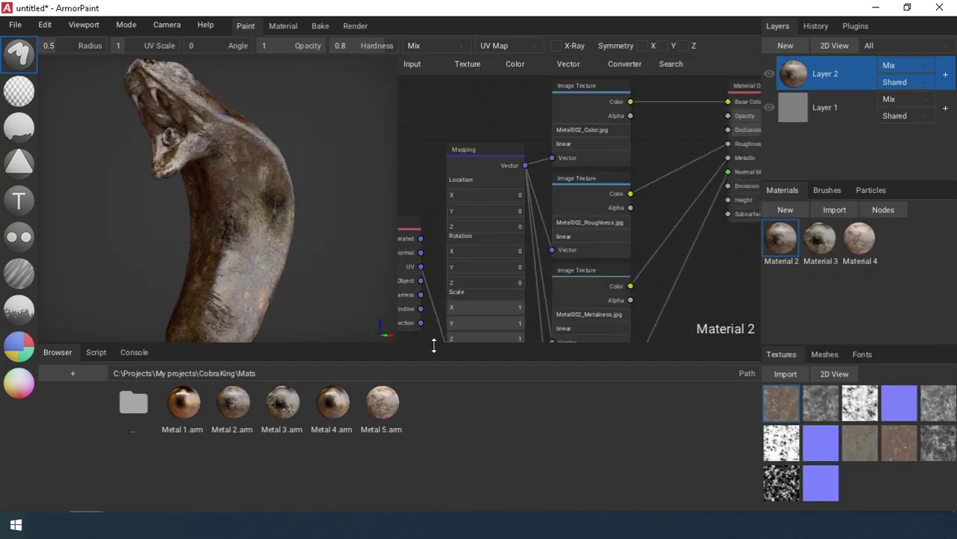
# Enlarge the node workspace, then set Material 2's Mapping scale to 4 in X and Y and its Z rotation to about 129.65.
pyautogui.click(61, 355)
pyautogui.moveTo(398, 300); pyautogui.dragTo(217, 301)
pyautogui.moveTo(469, 307); pyautogui.dragTo(586, 280, button='middle')
pyautogui.click(545, 288)
pyautogui.write('4')
pyautogui.click(541, 302)
pyautogui.write('4')
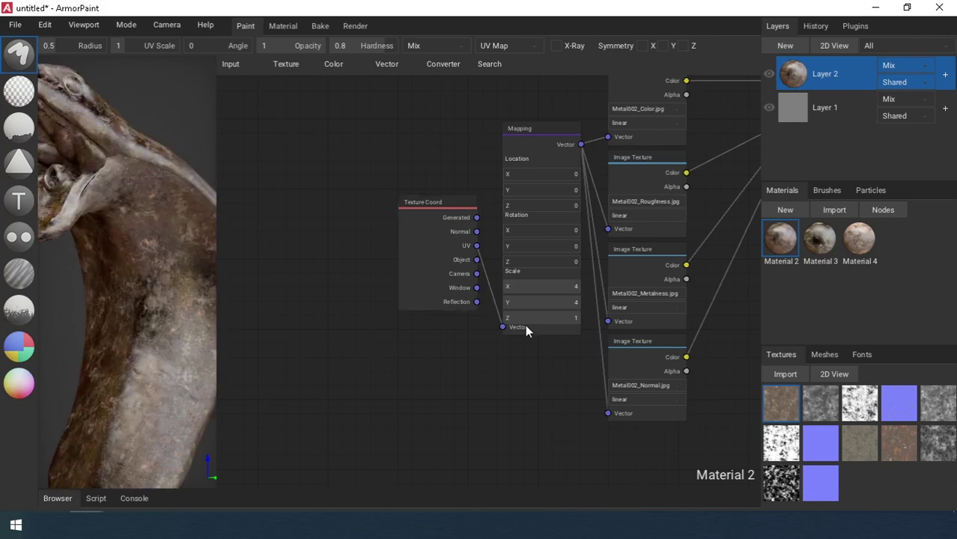
pyautogui.moveTo(521, 262); pyautogui.dragTo(532, 264)
# Import Metal002_Displacement.jpg and place it as an image texture between the colour and roughness textures of Material 2.
pyautogui.moveTo(432, 278); pyautogui.dragTo(268, 458, button='middle')
pyautogui.hotkey('alt', 'Tab')
pyautogui.moveTo(487, 158); pyautogui.dragTo(262, 240)
pyautogui.doubleClick(859, 483)
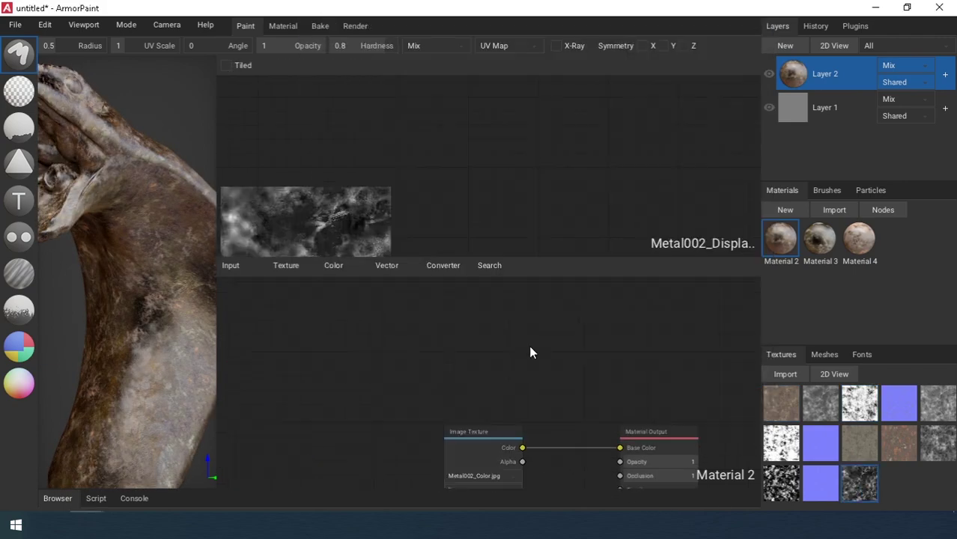
pyautogui.moveTo(529, 346); pyautogui.dragTo(539, 328, button='middle')
pyautogui.moveTo(859, 483); pyautogui.dragTo(569, 348)
pyautogui.moveTo(483, 414); pyautogui.dragTo(474, 295)
pyautogui.moveTo(586, 337); pyautogui.dragTo(488, 396)
pyautogui.moveTo(517, 341); pyautogui.dragTo(452, 356, button='middle')
pyautogui.doubleClick(851, 489)
# Multiply Material 2's colour and displacement textures into Base Color with a MixRGB node at 0.23, linking Mapping to the displacement texture.
pyautogui.click(334, 65)
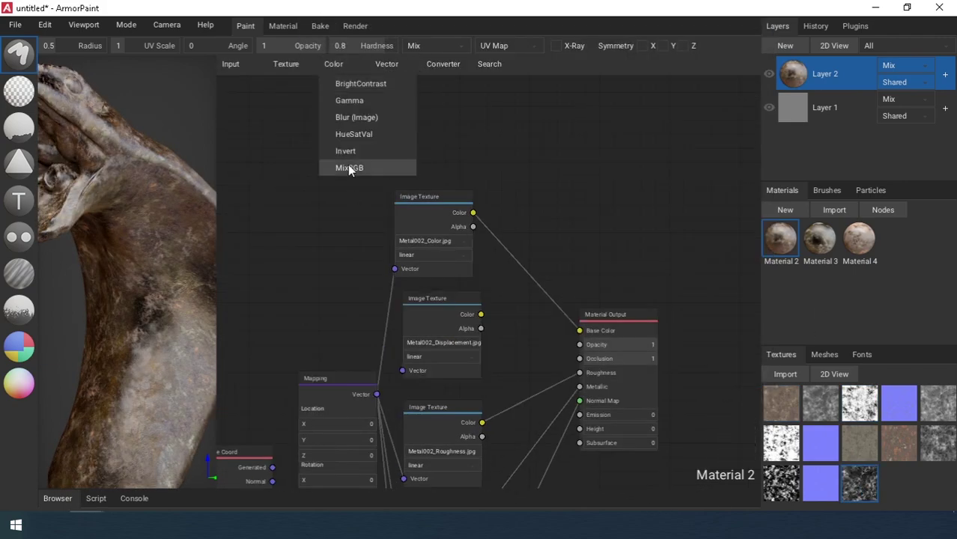
pyautogui.click(347, 166)
pyautogui.moveTo(484, 313); pyautogui.dragTo(522, 258)
pyautogui.moveTo(601, 187); pyautogui.dragTo(584, 331)
pyautogui.click(504, 204)
pyautogui.click(491, 258)
pyautogui.moveTo(505, 212); pyautogui.dragTo(485, 217)
pyautogui.moveTo(506, 317); pyautogui.dragTo(546, 218, button='middle')
pyautogui.moveTo(360, 276); pyautogui.dragTo(385, 252)
# Add an Invert node between the roughness texture and the Roughness input of Material 2.
pyautogui.click(386, 66)
pyautogui.click(334, 64)
pyautogui.click(340, 150)
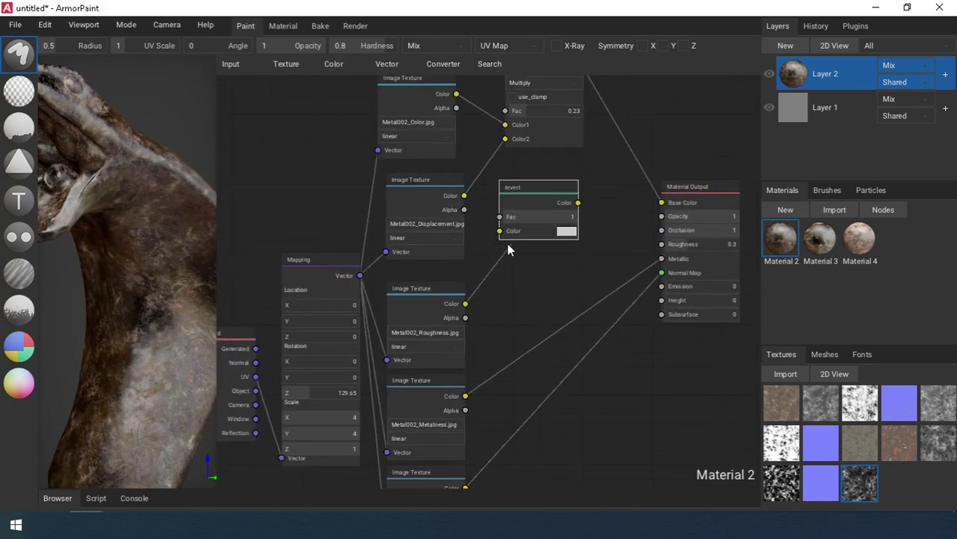
pyautogui.moveTo(508, 246); pyautogui.dragTo(500, 231)
pyautogui.moveTo(578, 203); pyautogui.dragTo(661, 245)
pyautogui.scroll(1, 653, 262)
pyautogui.moveTo(548, 175); pyautogui.dragTo(560, 194)
pyautogui.scroll(-2, 560, 196)
# Insert a HueSatVal node between the MixRGB node and the Base Color input of Material 2.
pyautogui.moveTo(569, 225); pyautogui.dragTo(392, 289, button='middle')
pyautogui.click(344, 65)
pyautogui.moveTo(524, 269); pyautogui.dragTo(530, 218)
pyautogui.click(362, 134)
pyautogui.click(519, 144)
pyautogui.scroll(1, 569, 218)
pyautogui.moveTo(552, 132); pyautogui.dragTo(468, 148)
pyautogui.moveTo(523, 162); pyautogui.dragTo(619, 283)
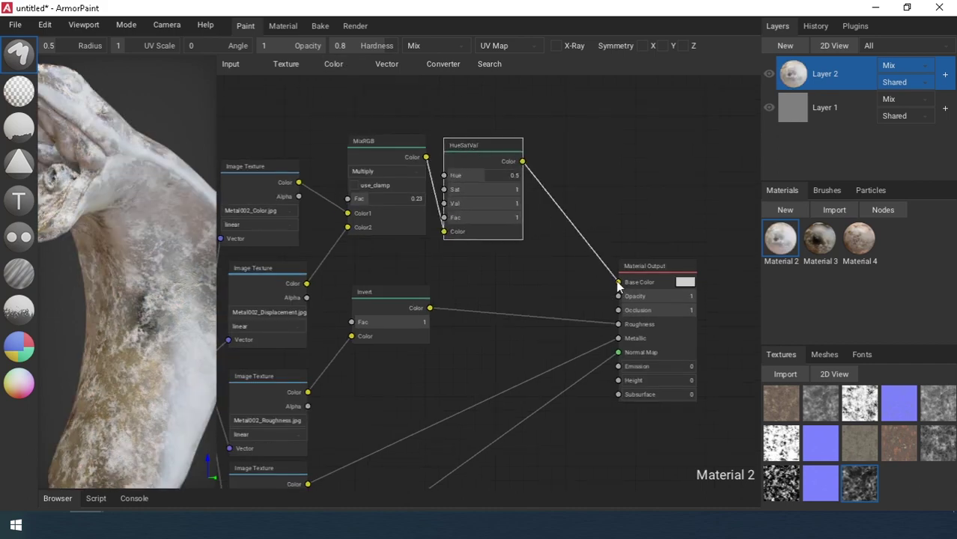
# Set Material 2's HueSatVal node to hue 0.86 and saturation 0.37, and inspect the cobra in a widened viewport.
pyautogui.moveTo(474, 147); pyautogui.dragTo(521, 152)
pyautogui.scroll(2, 526, 166)
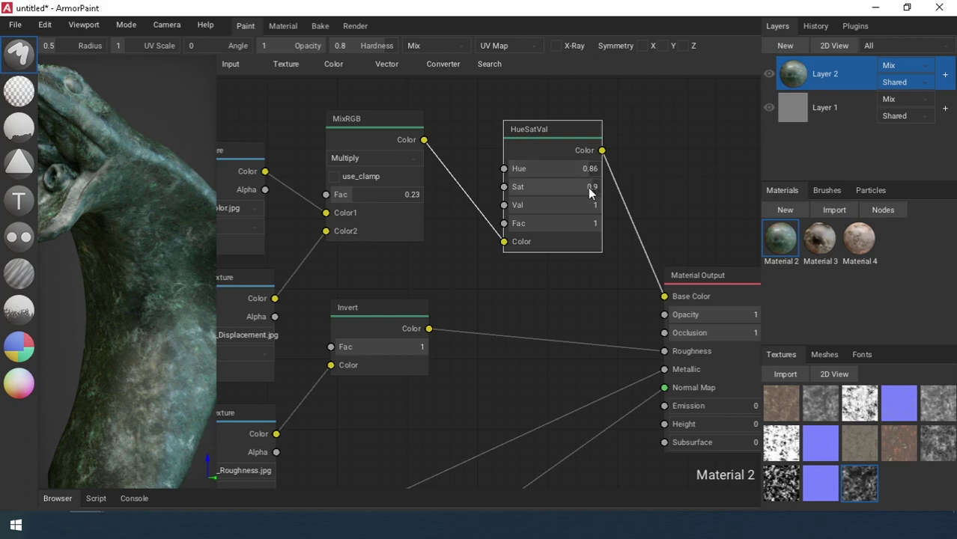
pyautogui.moveTo(542, 190); pyautogui.dragTo(542, 190)
pyautogui.moveTo(215, 256); pyautogui.dragTo(331, 258)
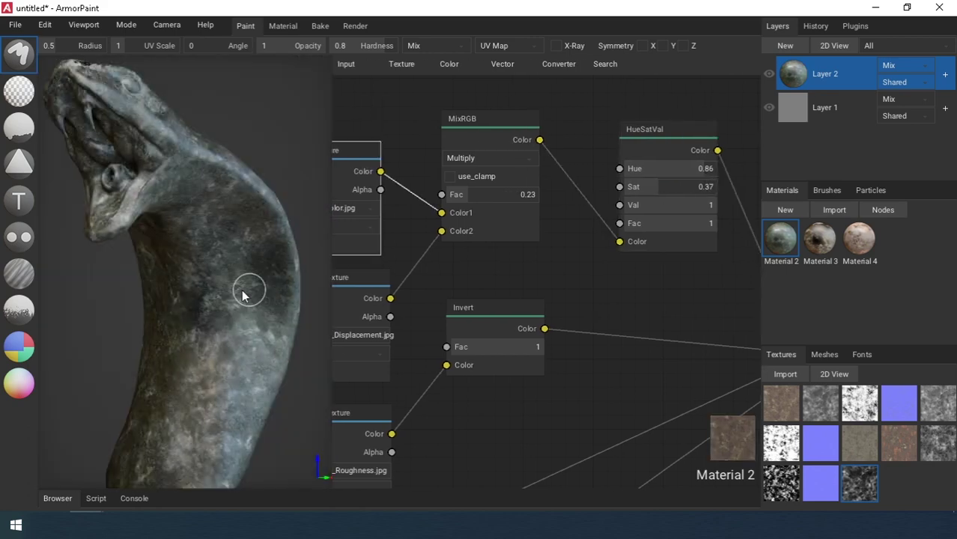
pyautogui.moveTo(240, 277)
pyautogui.mouseDown(button='right')
pyautogui.moveTo(119, 280)
pyautogui.moveTo(257, 282)
pyautogui.moveTo(258, 298)
pyautogui.mouseUp(button='right')
pyautogui.scroll(-3, 609, 285)
# Apply Material 3 to the cobra as a new fill layer and add a Texture Coord node to its graph.
pyautogui.moveTo(820, 243); pyautogui.dragTo(229, 257)
pyautogui.moveTo(357, 293); pyautogui.dragTo(462, 255, button='right')
pyautogui.scroll(-3, 462, 256)
pyautogui.click(347, 65)
pyautogui.click(398, 261)
pyautogui.moveTo(401, 261); pyautogui.dragTo(469, 269, button='right')
# Add a Mapping node to Material 3 and link the Texture Coord node to its Vector input.
pyautogui.click(512, 67)
pyautogui.click(516, 104)
pyautogui.click(466, 214)
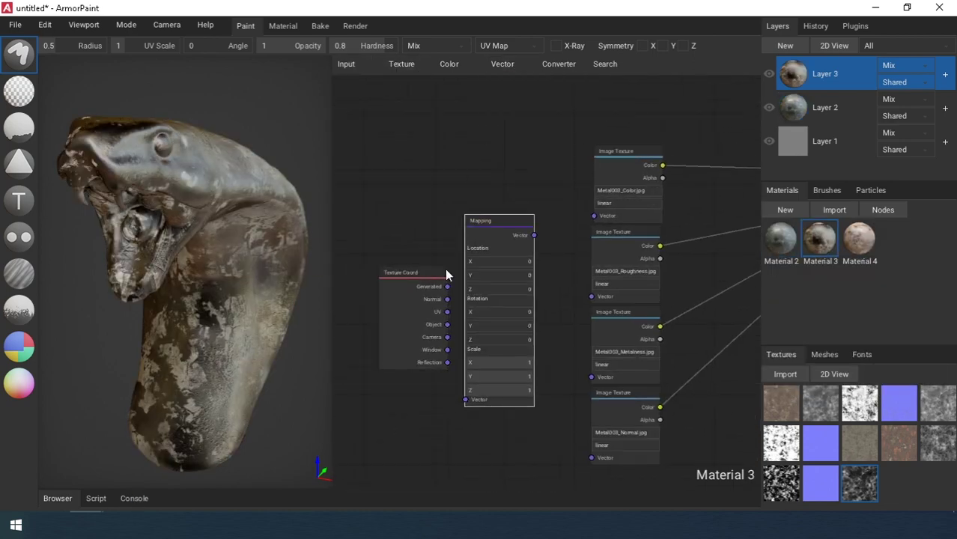
pyautogui.moveTo(448, 286); pyautogui.dragTo(466, 399)
# Link the Mapping node's Vector output to Material 3's four image textures.
pyautogui.moveTo(569, 346); pyautogui.dragTo(520, 352, button='right')
pyautogui.moveTo(487, 241); pyautogui.dragTo(544, 301)
pyautogui.click(508, 291)
pyautogui.moveTo(543, 309); pyautogui.dragTo(541, 252, button='right')
pyautogui.moveTo(485, 183); pyautogui.dragTo(541, 406)
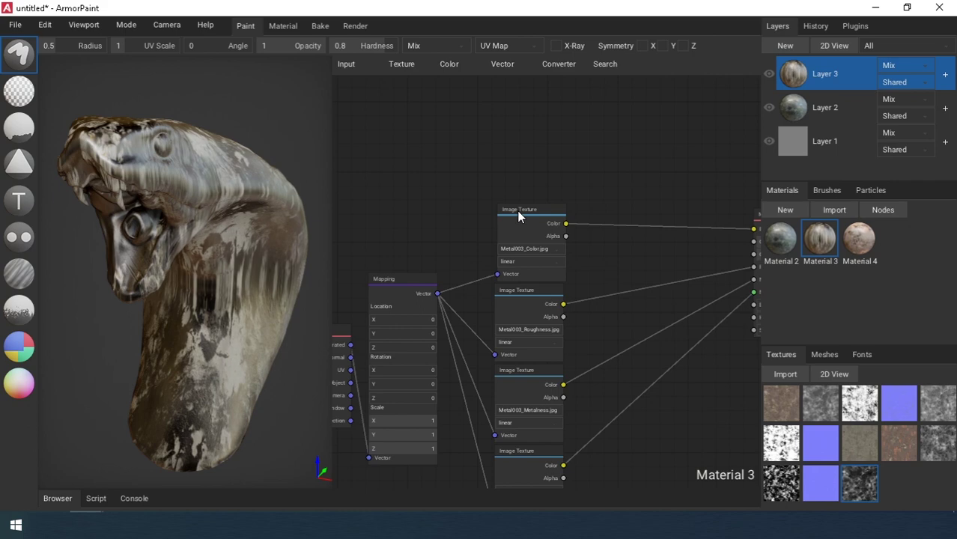
# Import Metal003_Displacement.jpg, place it between Material 3's colour and roughness textures, and link Mapping to it.
pyautogui.moveTo(519, 211); pyautogui.dragTo(494, 116)
pyautogui.click(670, 525)
pyautogui.click(703, 465)
pyautogui.moveTo(479, 159); pyautogui.dragTo(465, 249)
pyautogui.moveTo(480, 255); pyautogui.dragTo(435, 234)
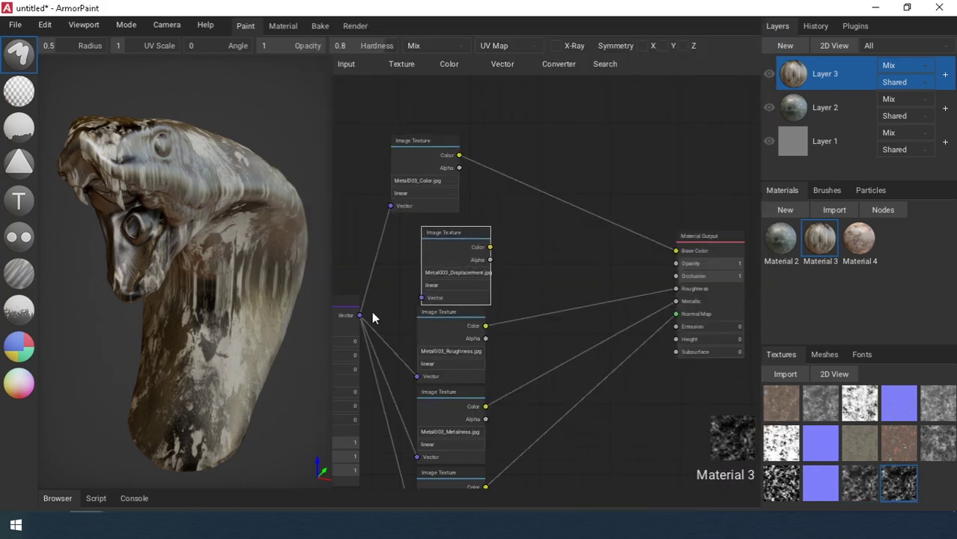
pyautogui.moveTo(360, 315); pyautogui.dragTo(421, 297)
# Multiply Material 3's colour and displacement textures into Base Color with a MixRGB node at a factor of 0.23.
pyautogui.moveTo(456, 195); pyautogui.dragTo(439, 221, button='right')
pyautogui.click(450, 67)
pyautogui.click(465, 166)
pyautogui.moveTo(443, 181); pyautogui.dragTo(508, 218)
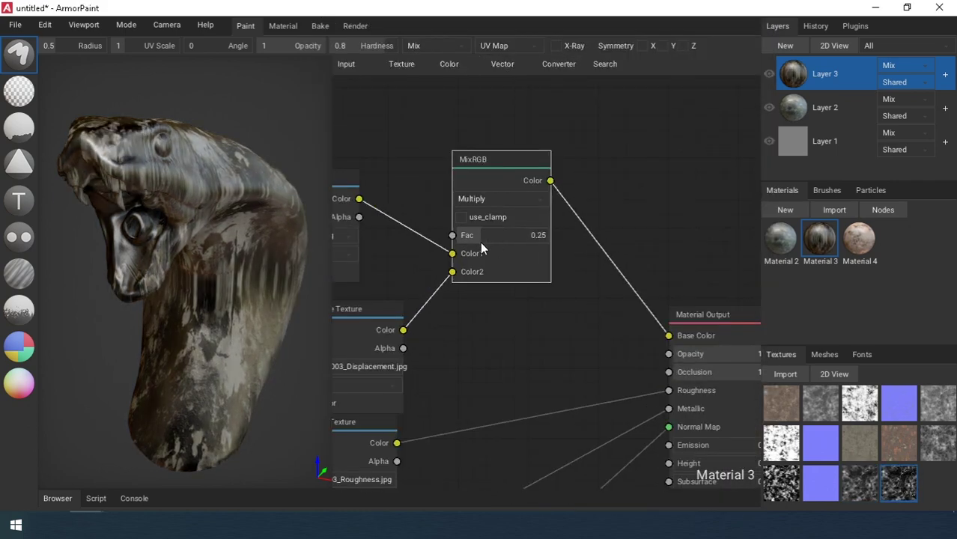
pyautogui.click(796, 239)
pyautogui.click(809, 239)
# Set the X and Y scale of Material 3's Mapping node to 4.
pyautogui.moveTo(404, 442); pyautogui.dragTo(704, 281, button='right')
pyautogui.scroll(1, 485, 303)
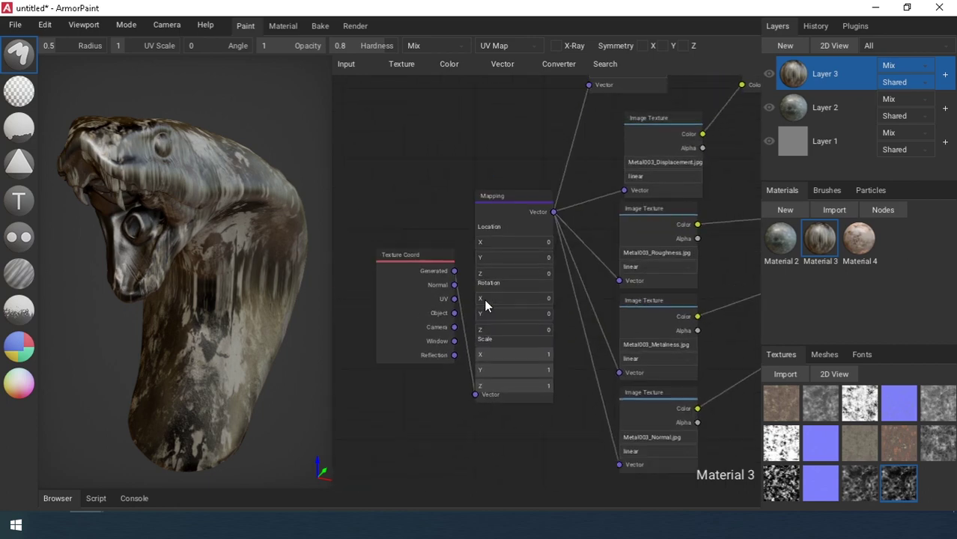
pyautogui.moveTo(534, 352); pyautogui.dragTo(426, 393, button='right')
pyautogui.click(425, 394)
pyautogui.write('4')
pyautogui.click(431, 409)
pyautogui.write('4')
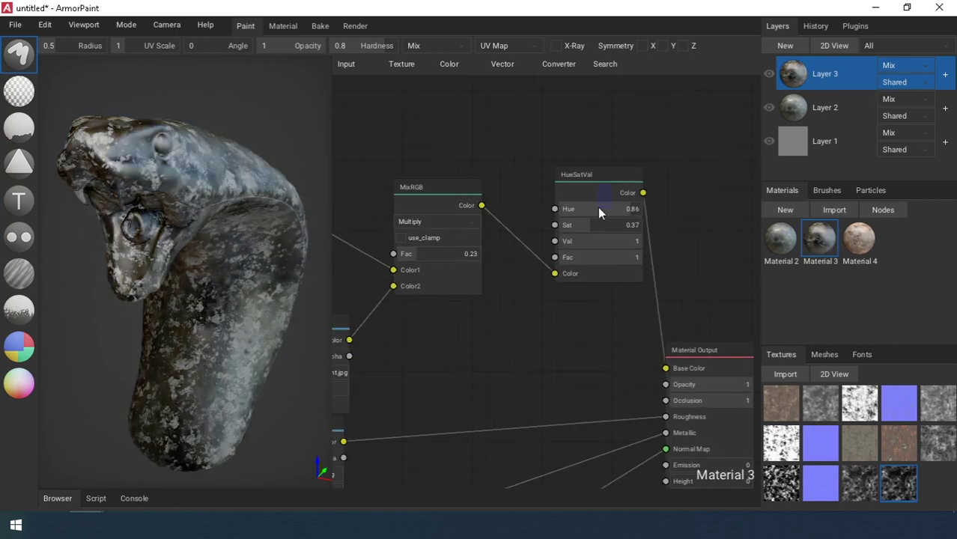
# Set Material 3's HueSatVal node to hue 0.81 and saturation 0.34.
pyautogui.moveTo(597, 207); pyautogui.dragTo(612, 231)
pyautogui.click(572, 248)
pyautogui.moveTo(573, 249); pyautogui.dragTo(538, 325, button='middle')
# Set Layer 3's blending mode to Overlay and its opacity to 0.82.
pyautogui.click(946, 74)
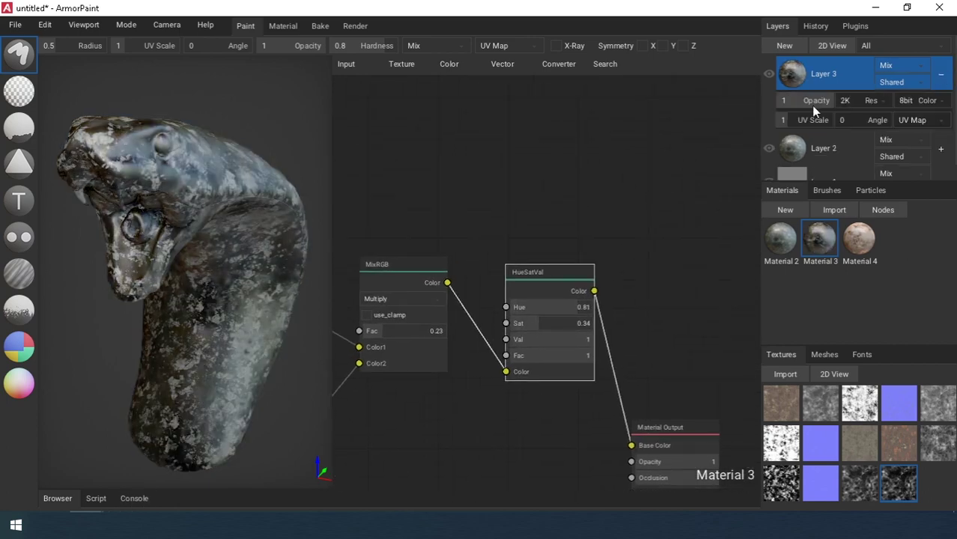
pyautogui.click(901, 66)
pyautogui.click(907, 244)
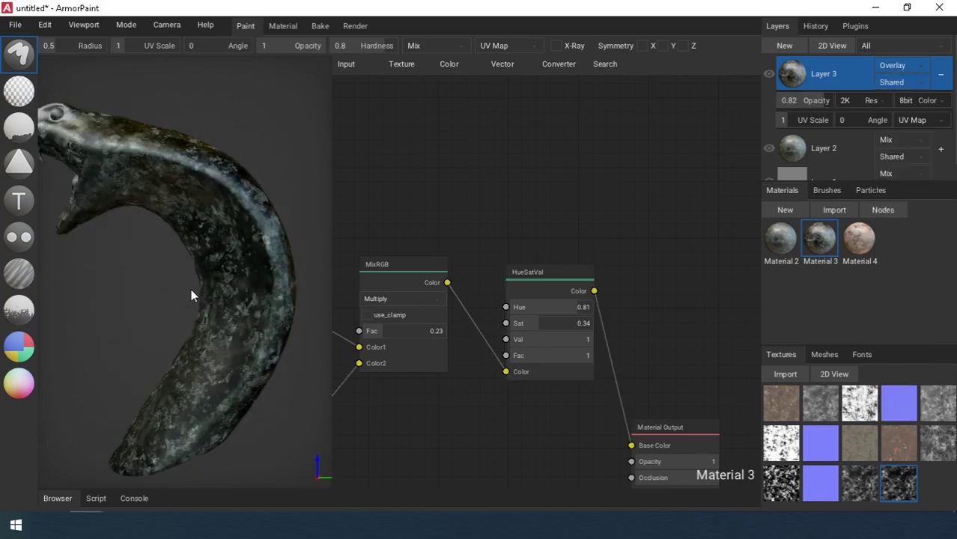
# Apply Material 4 to the cobra as a new fill layer and adjust the scale in its Mapping node.
pyautogui.scroll(-1, 483, 256)
pyautogui.moveTo(483, 257); pyautogui.dragTo(695, 171, button='middle')
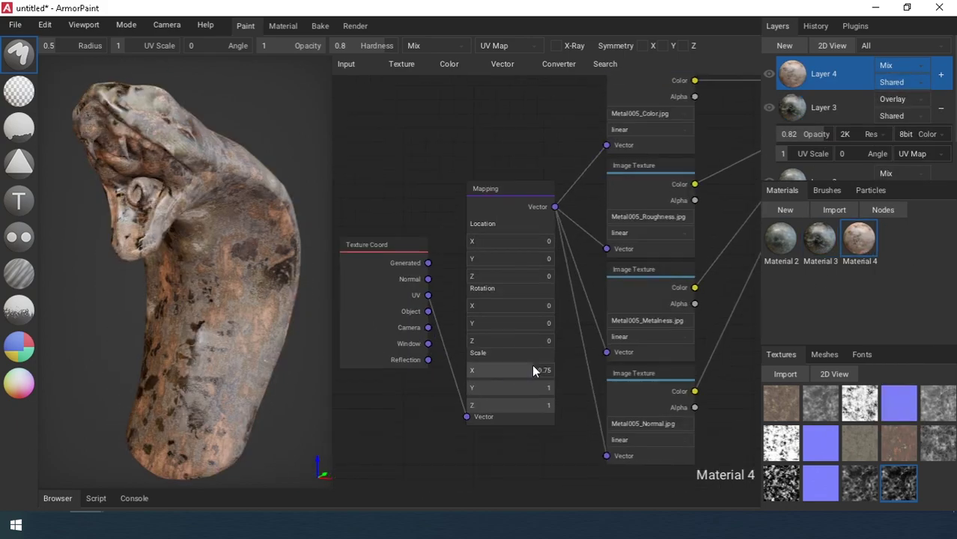
pyautogui.moveTo(532, 366); pyautogui.dragTo(542, 365)
# Make room between the nodes of Material 4 and import the displacement texture from the Metal005 folder.
pyautogui.moveTo(618, 303); pyautogui.dragTo(434, 462, button='middle')
pyautogui.moveTo(652, 218); pyautogui.dragTo(801, 230)
pyautogui.moveTo(473, 189); pyautogui.dragTo(475, 128)
pyautogui.click(670, 524)
pyautogui.click(705, 472)
pyautogui.click(459, 118)
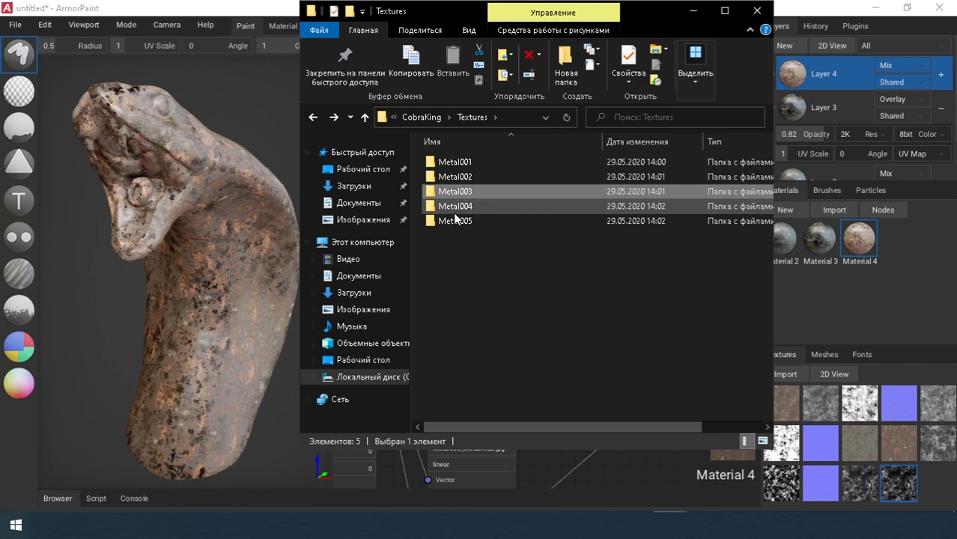
pyautogui.doubleClick(456, 219)
pyautogui.moveTo(477, 161); pyautogui.dragTo(831, 442)
# Place Metal005_Displacement.jpg as an image texture between Material 4's colour and roughness textures.
pyautogui.moveTo(938, 483); pyautogui.dragTo(504, 255)
pyautogui.moveTo(509, 258); pyautogui.dragTo(526, 303, button='middle')
pyautogui.moveTo(480, 173); pyautogui.dragTo(466, 105)
pyautogui.moveTo(546, 311); pyautogui.dragTo(475, 232)
# Add a MixRGB node fed by the Metal005 colour and displacement textures and connect its output to Material 4's Base Color.
pyautogui.click(501, 64)
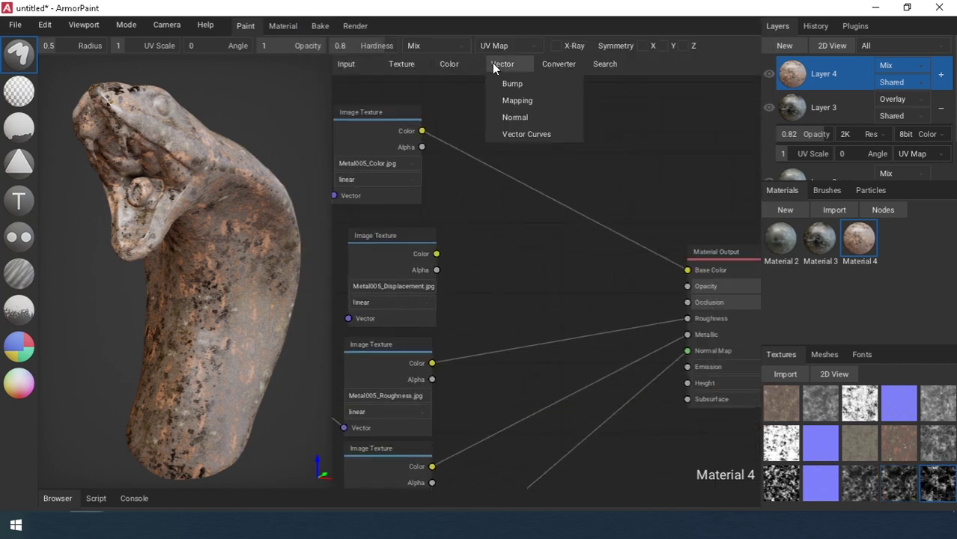
pyautogui.click(465, 168)
pyautogui.click(501, 147)
pyautogui.moveTo(423, 132); pyautogui.dragTo(501, 237)
pyautogui.moveTo(436, 254); pyautogui.dragTo(500, 253)
pyautogui.moveTo(589, 172); pyautogui.dragTo(687, 270)
# Set the new MixRGB node to Multiply with a factor of 0.22.
pyautogui.moveTo(558, 242); pyautogui.dragTo(576, 231, button='middle')
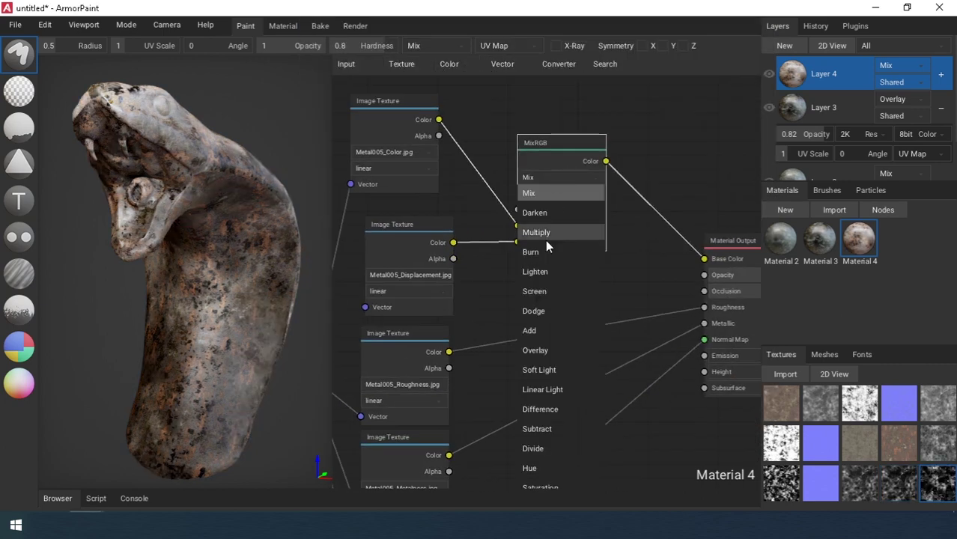
pyautogui.click(536, 232)
pyautogui.moveTo(552, 212); pyautogui.dragTo(542, 213)
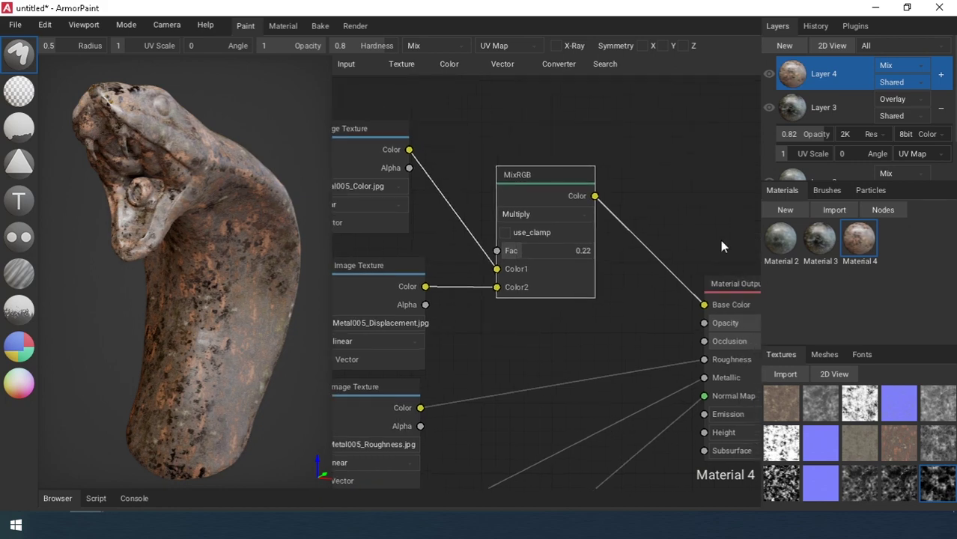
# Insert a HueSatVal node between MixRGB and Base Color with hue 0.86 and saturation 0.36.
pyautogui.scroll(-2, 721, 240)
pyautogui.moveTo(722, 241); pyautogui.dragTo(632, 228, button='middle')
pyautogui.moveTo(623, 270); pyautogui.dragTo(712, 269)
pyautogui.click(457, 65)
pyautogui.click(468, 129)
pyautogui.click(549, 147)
pyautogui.moveTo(497, 200); pyautogui.dragTo(549, 238)
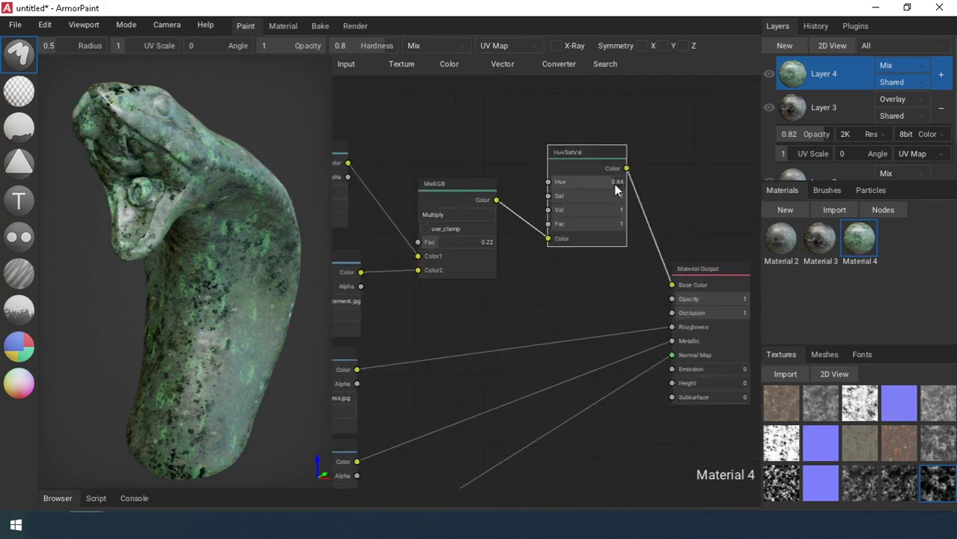
pyautogui.moveTo(578, 196); pyautogui.dragTo(579, 196)
# Expand Layer 4's settings and set its blending mode to Overlay.
pyautogui.click(940, 74)
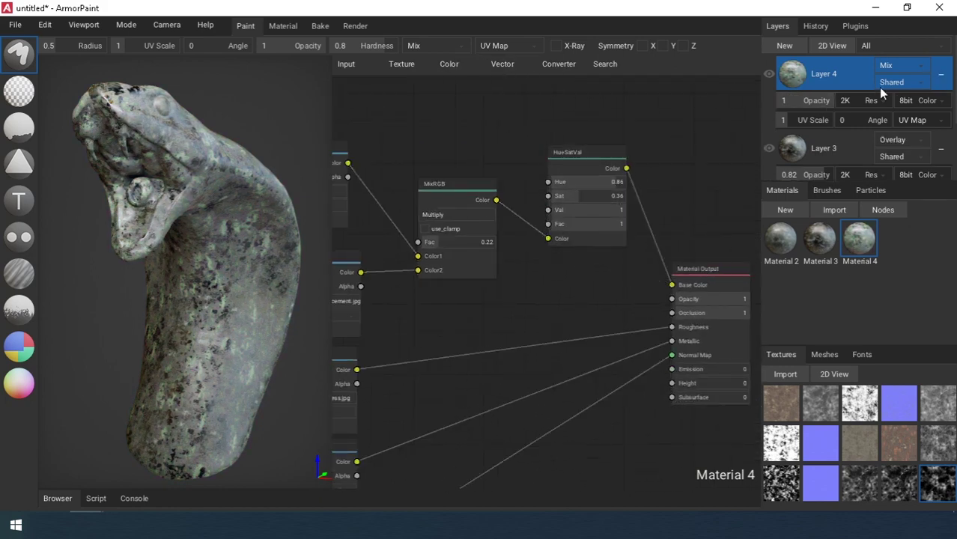
pyautogui.click(901, 66)
pyautogui.click(897, 233)
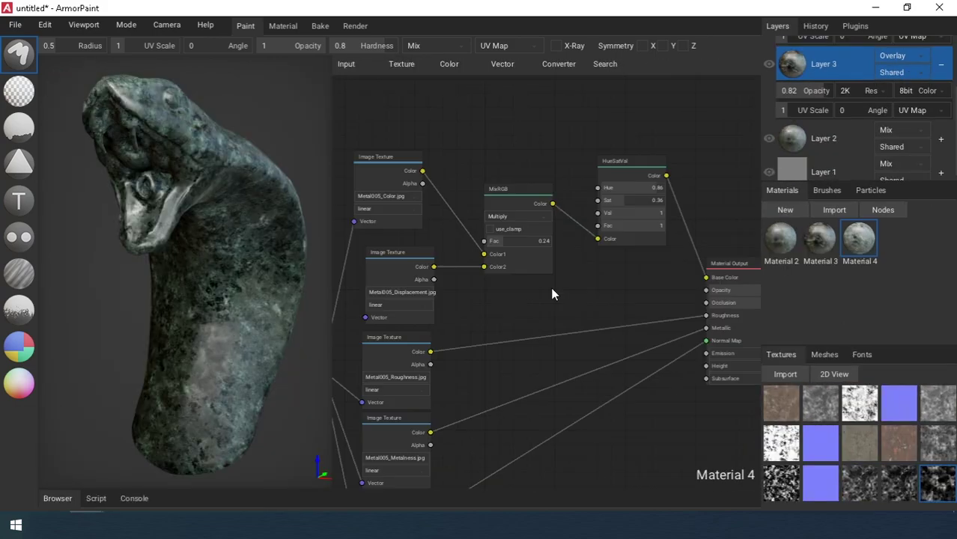
# Insert an Invert node with factor 0.83 between the Metal005 roughness texture and Material 4's Roughness input.
pyautogui.moveTo(552, 289); pyautogui.dragTo(554, 260, button='middle')
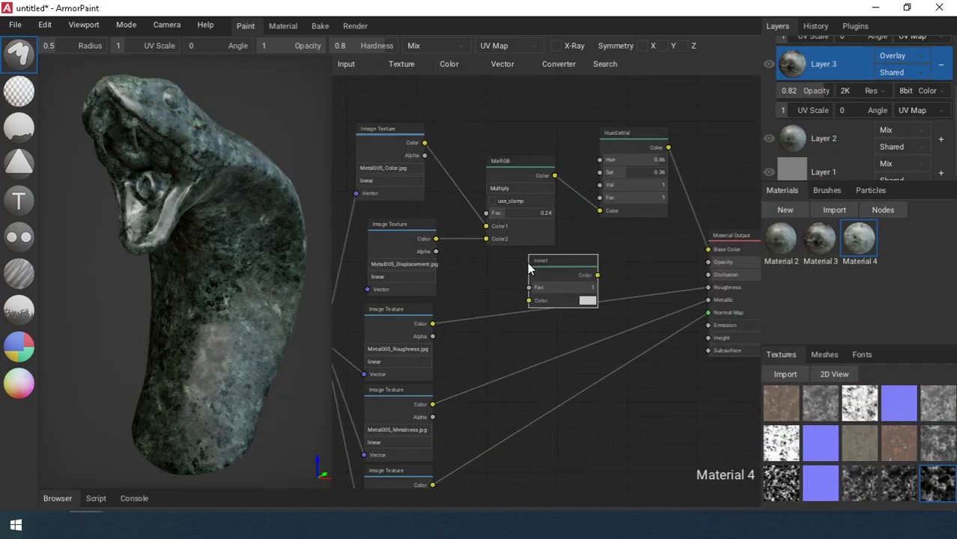
pyautogui.moveTo(525, 305); pyautogui.dragTo(525, 304)
pyautogui.moveTo(593, 278); pyautogui.dragTo(708, 287)
pyautogui.scroll(5, 216, 273)
pyautogui.moveTo(216, 273); pyautogui.dragTo(283, 267, button='right')
pyautogui.scroll(5, 251, 263)
pyautogui.moveTo(586, 293)
pyautogui.mouseDown()
pyautogui.moveTo(523, 303)
pyautogui.moveTo(583, 303)
pyautogui.mouseUp()
pyautogui.scroll(-5, 247, 262)
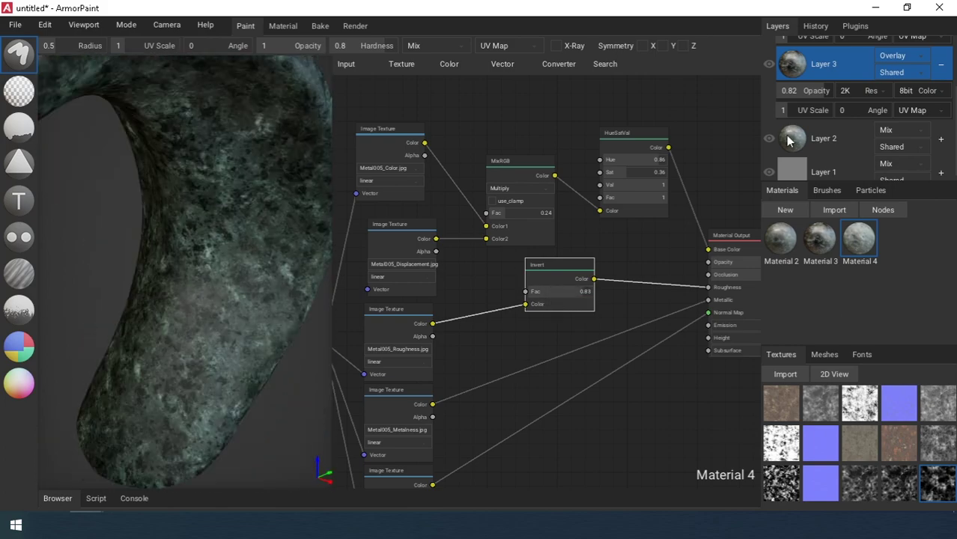
# Select Layer 4 and set the saturation of Material 4's HueSatVal node to 0.28.
pyautogui.scroll(3, 789, 137)
pyautogui.click(803, 87)
pyautogui.scroll(-4, 200, 235)
pyautogui.moveTo(200, 236); pyautogui.dragTo(238, 248, button='right')
pyautogui.scroll(3, 636, 173)
pyautogui.moveTo(644, 169); pyautogui.dragTo(556, 244, button='middle')
pyautogui.moveTo(581, 223); pyautogui.dragTo(572, 225)
pyautogui.moveTo(245, 266); pyautogui.dragTo(109, 243, button='right')
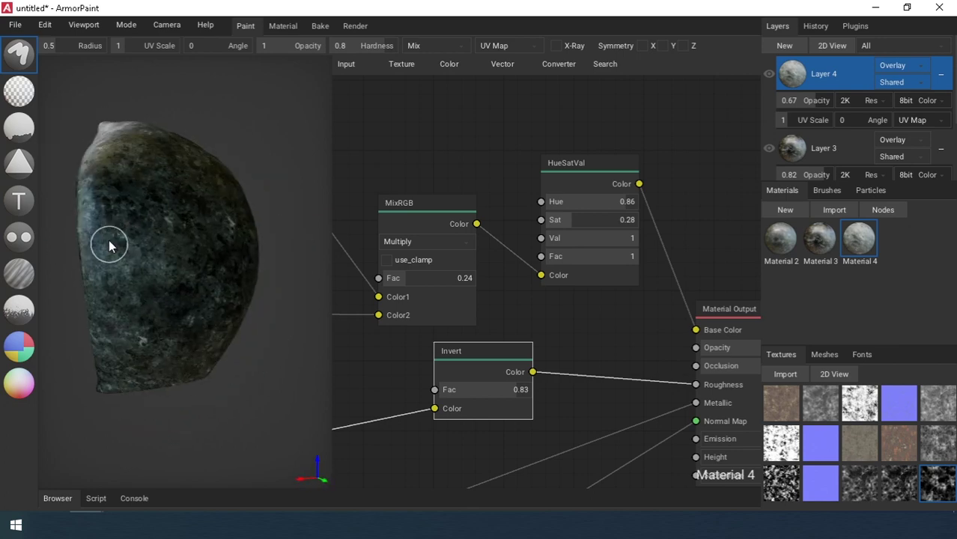
pyautogui.moveTo(108, 242); pyautogui.dragTo(266, 262, button='right')
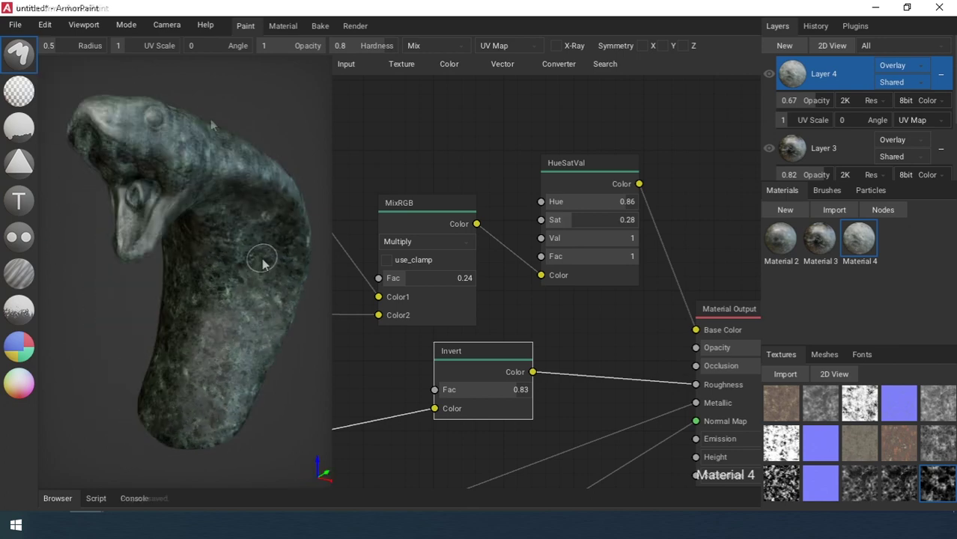
# Start exporting the project's textures and set the save location to the CobraKing folder.
pyautogui.click(15, 25)
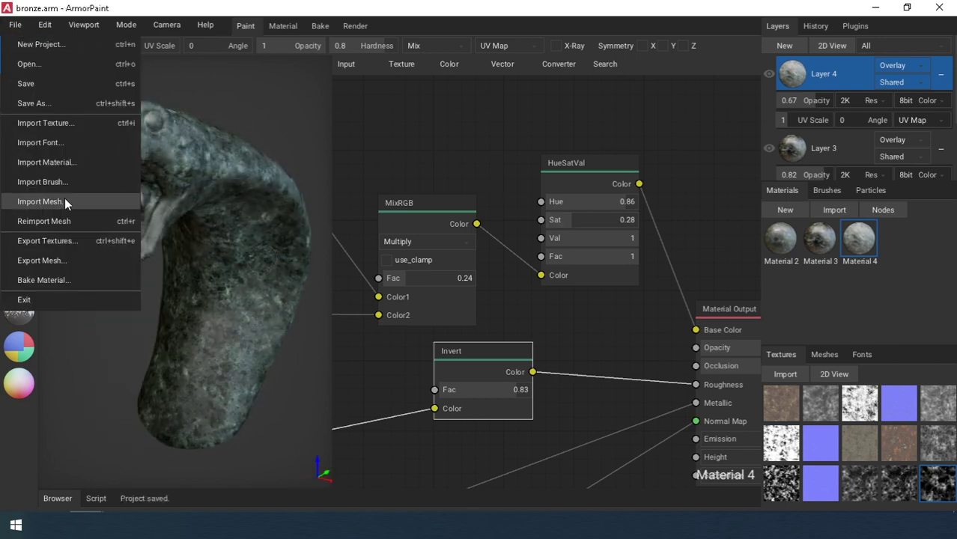
pyautogui.click(58, 243)
pyautogui.click(536, 289)
pyautogui.click(127, 36)
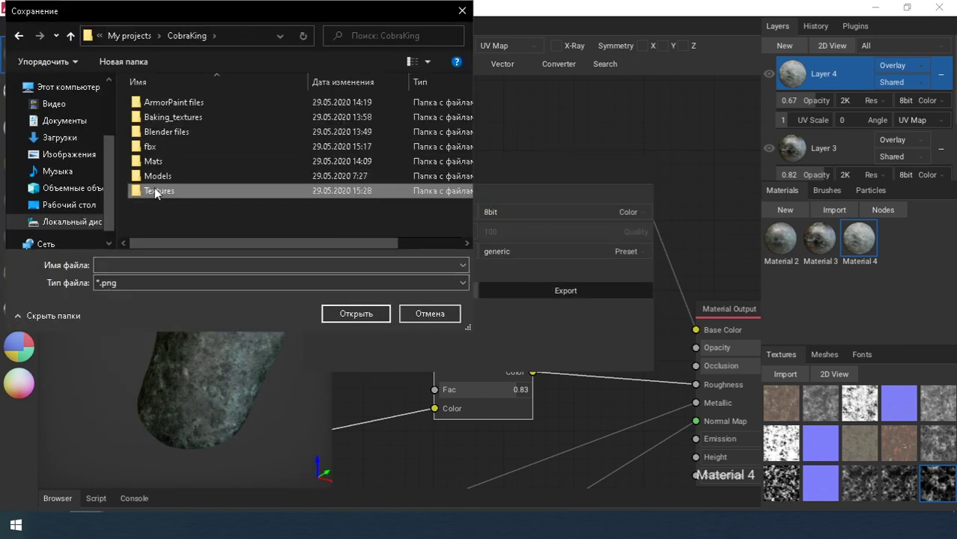
pyautogui.doubleClick(155, 190)
pyautogui.rightClick(154, 187)
pyautogui.click(129, 36)
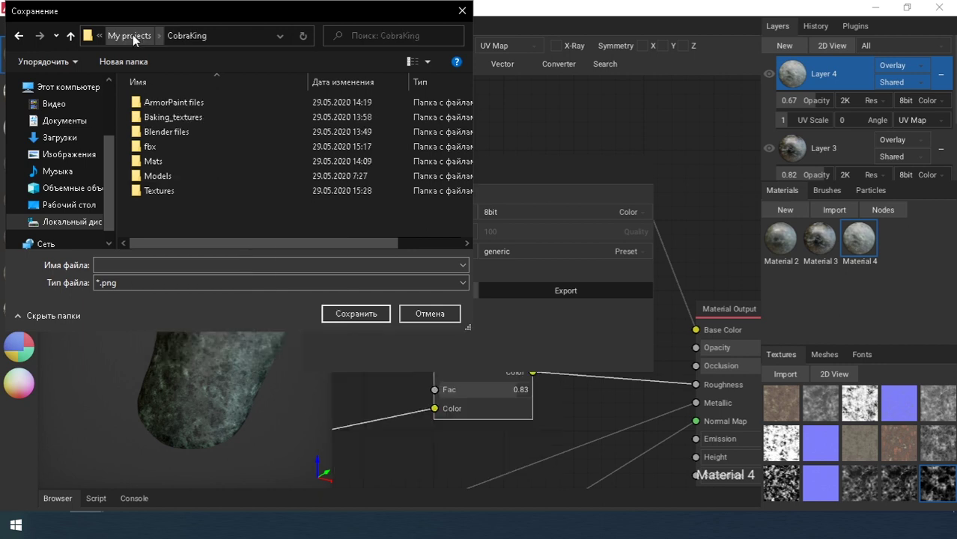
# Create a folder named Bronze inside Baking_textures and export the textures into it as Bronze_Cobra.
pyautogui.doubleClick(172, 117)
pyautogui.rightClick(256, 198)
pyautogui.moveTo(297, 344)
pyautogui.click(475, 342)
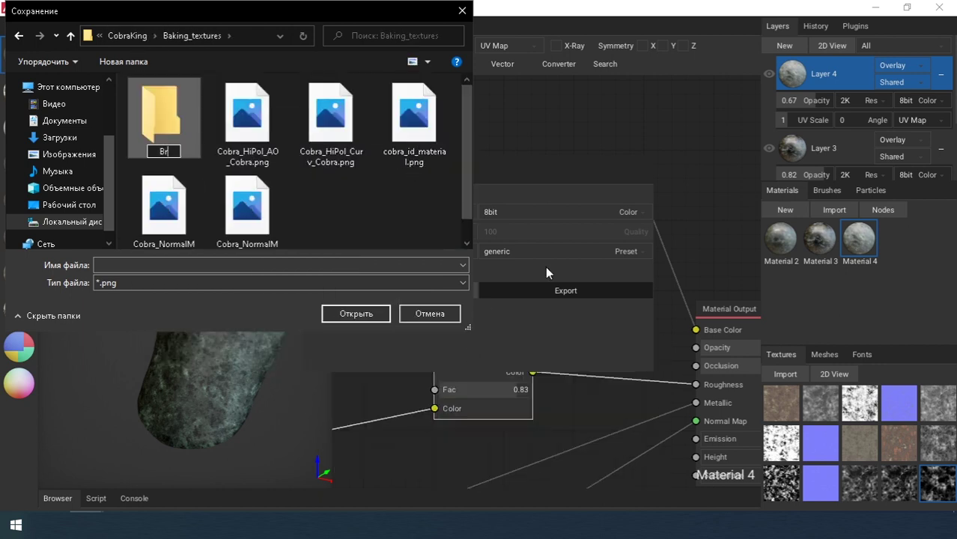
pyautogui.doubleClick(157, 125)
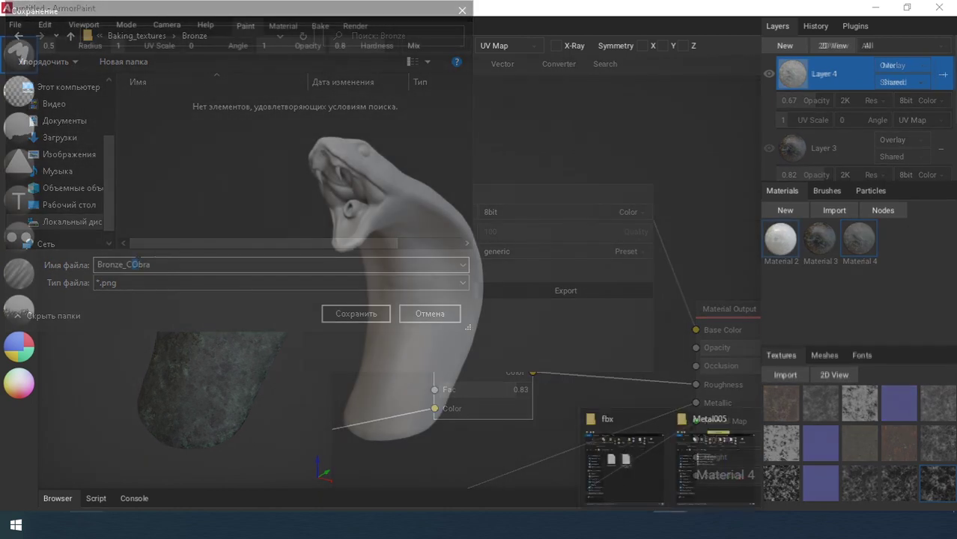
# Import the baked material ID, Blendr3d normal, AO and curvature maps from Baking_textures into the new project.
pyautogui.click(710, 476)
pyautogui.click(425, 118)
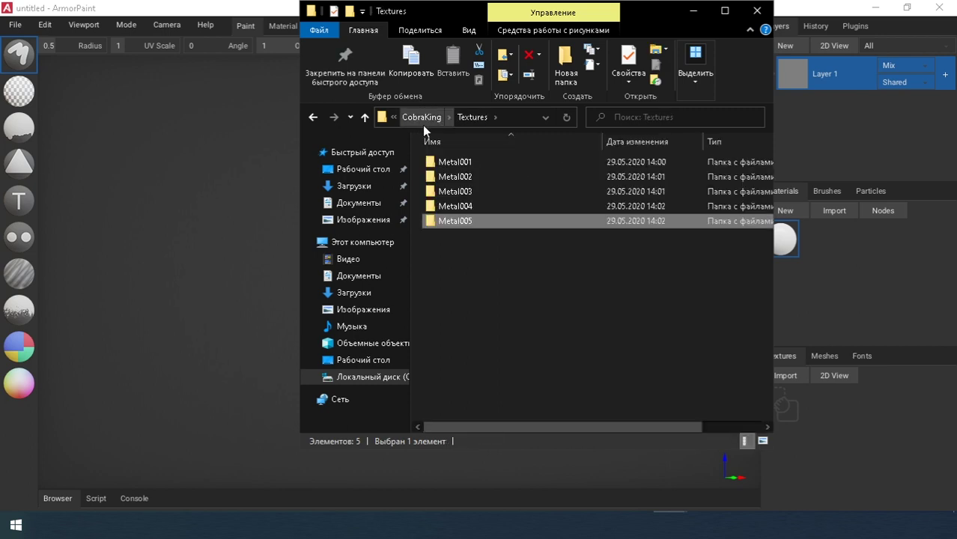
pyautogui.click(423, 118)
pyautogui.doubleClick(450, 186)
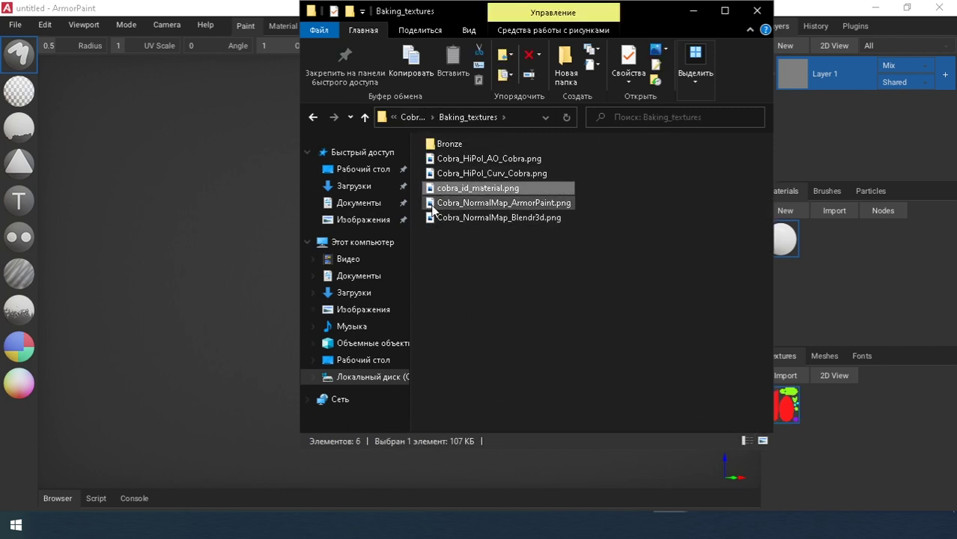
pyautogui.moveTo(450, 217); pyautogui.dragTo(820, 404)
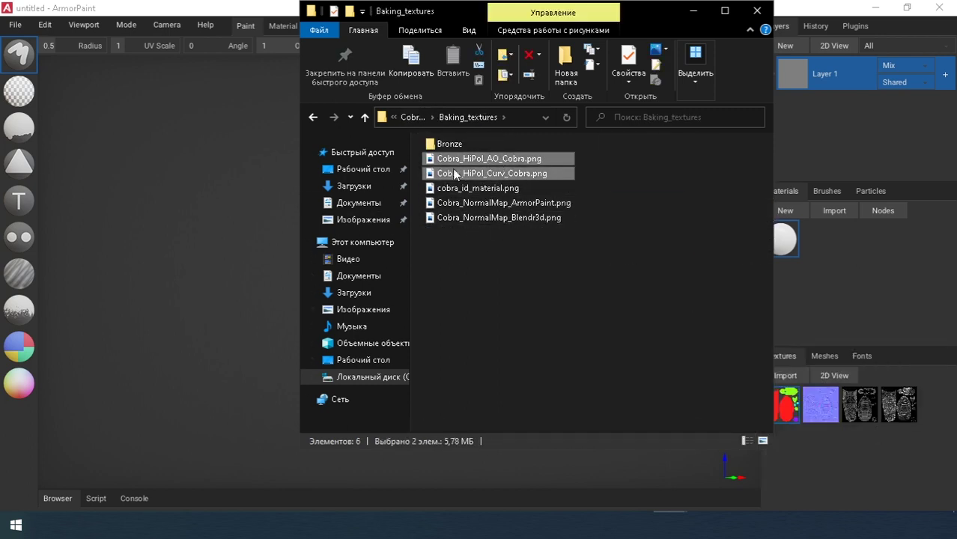
# Open the Bronze folder and preview the exported Bronze_Cobra_metal.png.
pyautogui.doubleClick(450, 143)
pyautogui.rightClick(522, 302)
pyautogui.moveTo(695, 311)
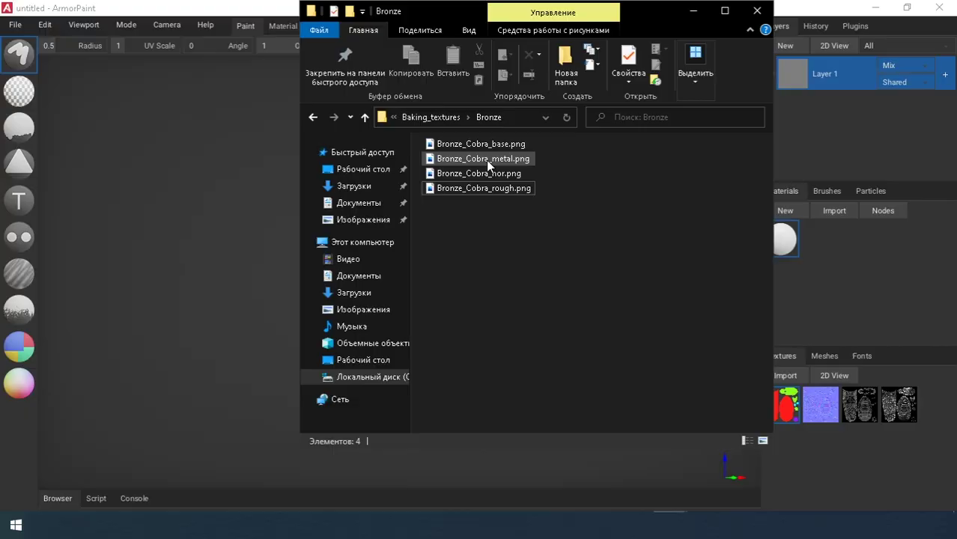
pyautogui.doubleClick(486, 160)
pyautogui.click(941, 13)
pyautogui.click(313, 117)
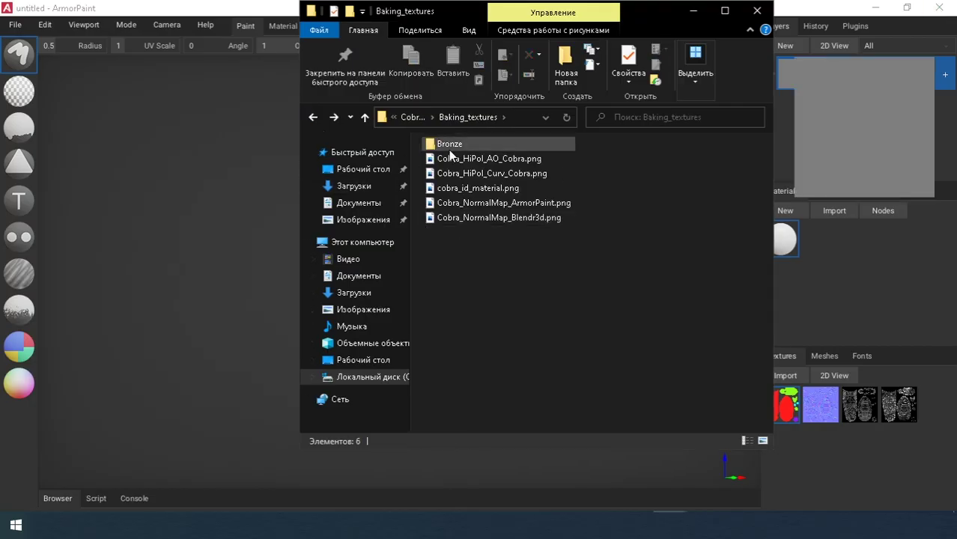
# Import the whole Bronze folder from Baking_textures as a material and select that material.
pyautogui.doubleClick(445, 143)
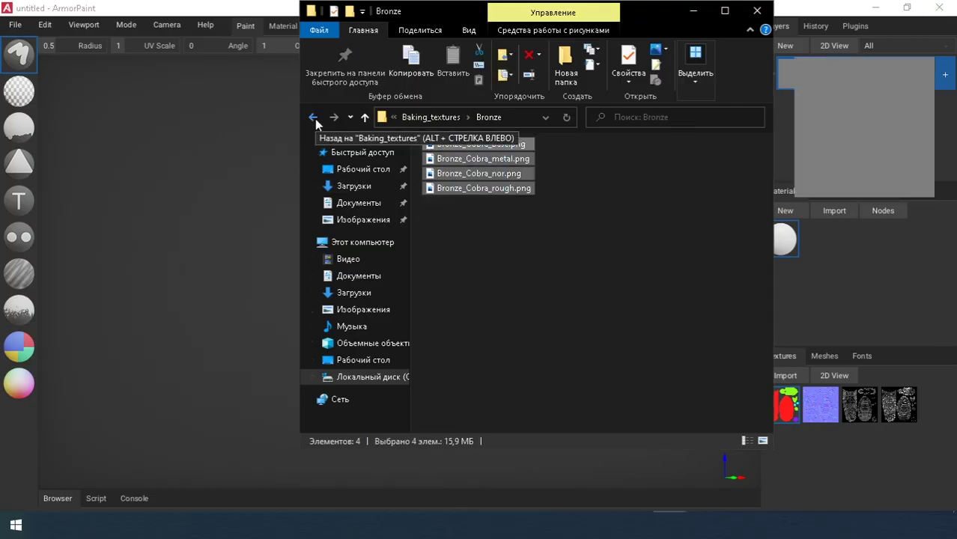
pyautogui.click(316, 120)
pyautogui.moveTo(445, 145); pyautogui.dragTo(821, 475)
pyautogui.click(820, 237)
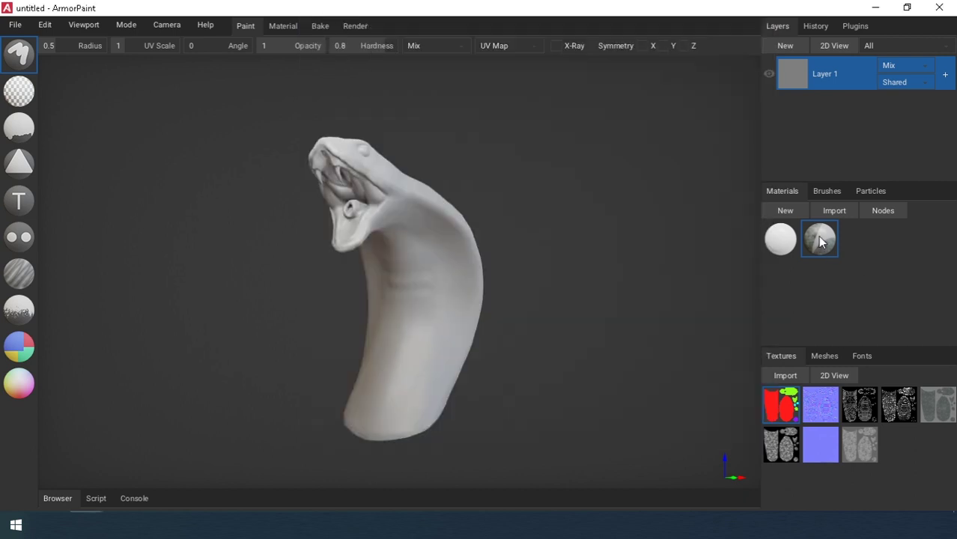
# Open the Bronze material's nodes and place the Cobra_NormalMap_Blendr3d texture below the existing image textures.
pyautogui.doubleClick(822, 241)
pyautogui.scroll(-2, 576, 237)
pyautogui.moveTo(576, 237); pyautogui.dragTo(570, 191, button='middle')
pyautogui.moveTo(821, 405); pyautogui.dragTo(503, 395)
pyautogui.moveTo(502, 395); pyautogui.dragTo(489, 372, button='middle')
# Add two Separate XYZ nodes beside the Bronze and Cobra normal map textures.
pyautogui.click(515, 64)
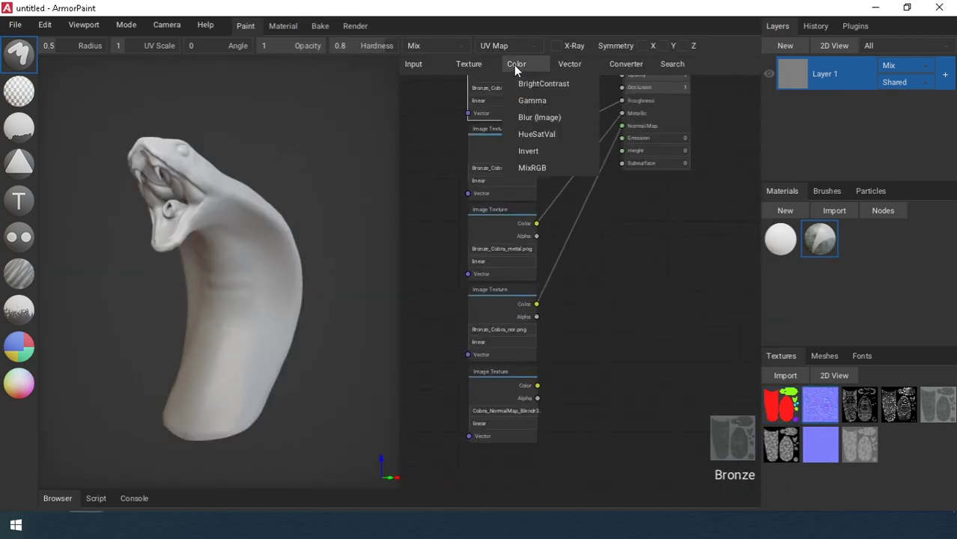
pyautogui.moveTo(626, 65)
pyautogui.click(655, 218)
pyautogui.click(603, 308)
pyautogui.hotkey('ctrl', 'c')
pyautogui.hotkey('ctrl', 'v')
pyautogui.click(601, 388)
# Add a MixRGB node beside the Separate XYZ nodes, set to Overlay with a factor of 1.
pyautogui.moveTo(602, 388); pyautogui.dragTo(541, 406, button='middle')
pyautogui.click(641, 64)
pyautogui.click(524, 163)
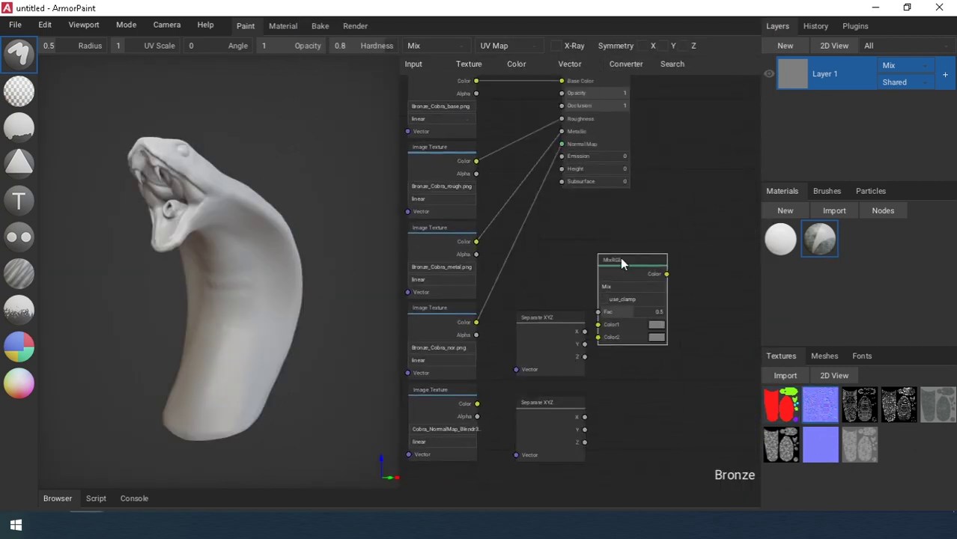
pyautogui.click(620, 107)
pyautogui.moveTo(637, 312); pyautogui.dragTo(670, 312)
# Duplicate the Overlay MixRGB node twice and wire both normal maps through the Separate XYZ nodes into the three mixes.
pyautogui.hotkey('ctrl', 'c')
pyautogui.hotkey('ctrl', 'v')
pyautogui.click(663, 321)
pyautogui.hotkey('ctrl', 'v')
pyautogui.click(661, 420)
pyautogui.moveTo(660, 420); pyautogui.dragTo(667, 353, button='middle')
pyautogui.moveTo(592, 233); pyautogui.dragTo(610, 223)
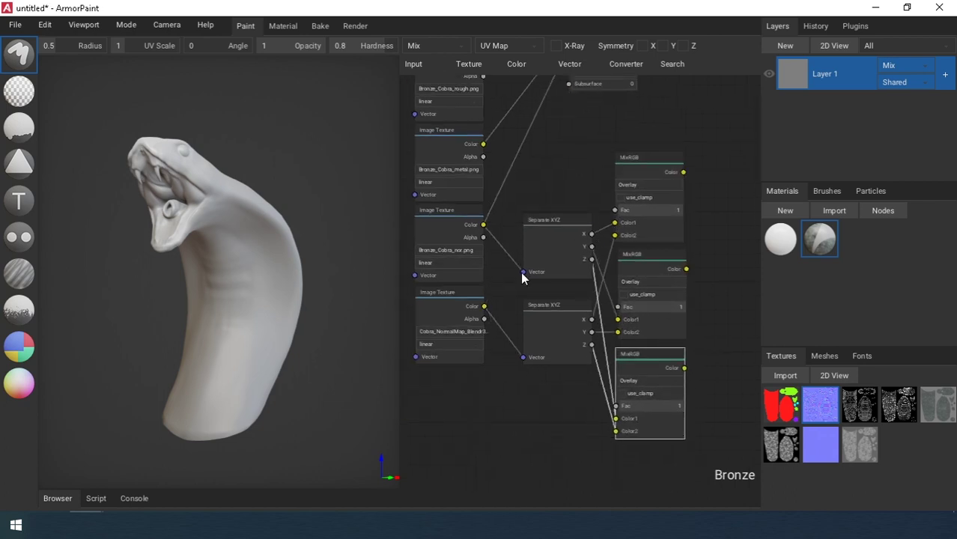
# Move the Material Output node farther out and add a Combine XYZ node beside the three MixRGB nodes.
pyautogui.scroll(-3, 523, 274)
pyautogui.moveTo(524, 274); pyautogui.dragTo(464, 338, button='middle')
pyautogui.moveTo(529, 115); pyautogui.dragTo(689, 140)
pyautogui.click(636, 63)
pyautogui.click(666, 132)
pyautogui.click(638, 312)
# Connect the three MixRGB outputs to the Combine XYZ node and its vector to the Normal Map input.
pyautogui.moveTo(587, 261); pyautogui.dragTo(619, 330)
pyautogui.moveTo(589, 329); pyautogui.dragTo(624, 342)
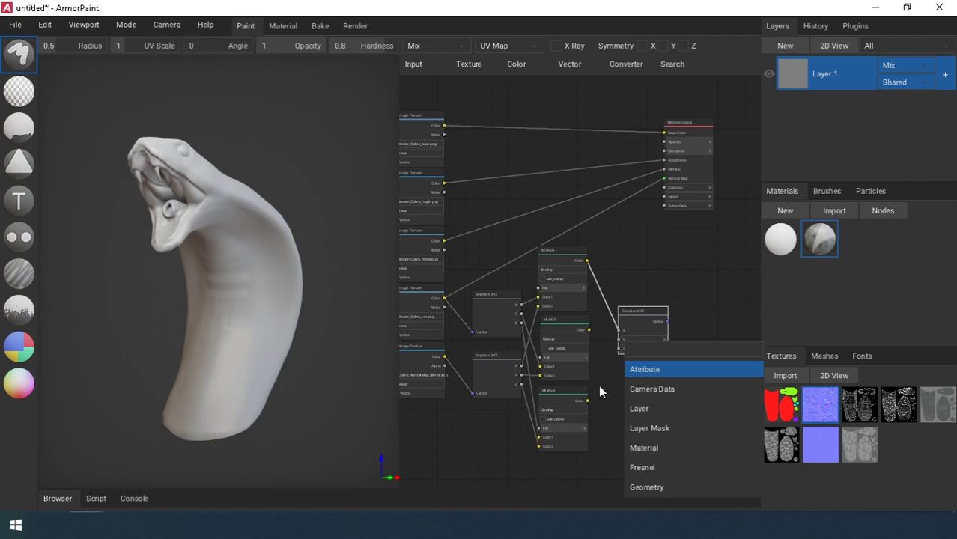
pyautogui.click(620, 352)
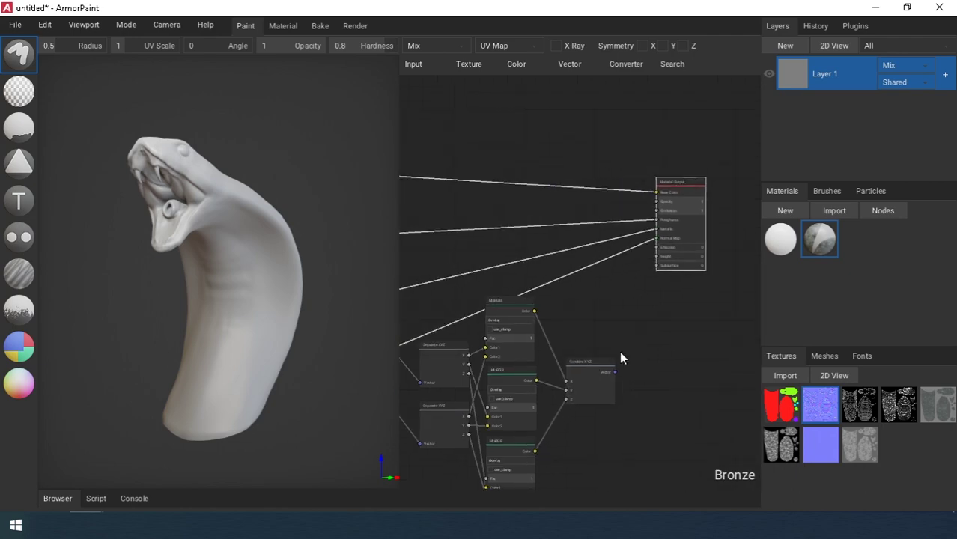
pyautogui.moveTo(741, 269); pyautogui.dragTo(758, 259, button='middle')
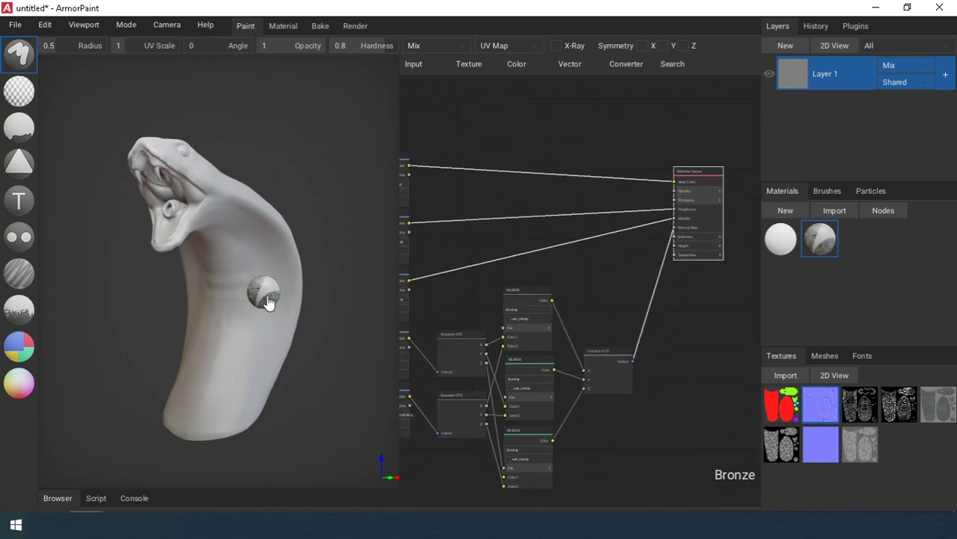
# Apply the Bronze material to the cobra as a new fill layer.
pyautogui.moveTo(268, 302); pyautogui.dragTo(267, 302)
pyautogui.scroll(2, 263, 307)
pyautogui.moveTo(196, 329)
pyautogui.mouseDown(button='right')
pyautogui.moveTo(246, 342)
pyautogui.moveTo(187, 329)
pyautogui.mouseUp(button='right')
pyautogui.scroll(3, 225, 322)
pyautogui.moveTo(498, 297); pyautogui.dragTo(599, 308, button='right')
pyautogui.scroll(5, 527, 307)
pyautogui.scroll(-2, 524, 303)
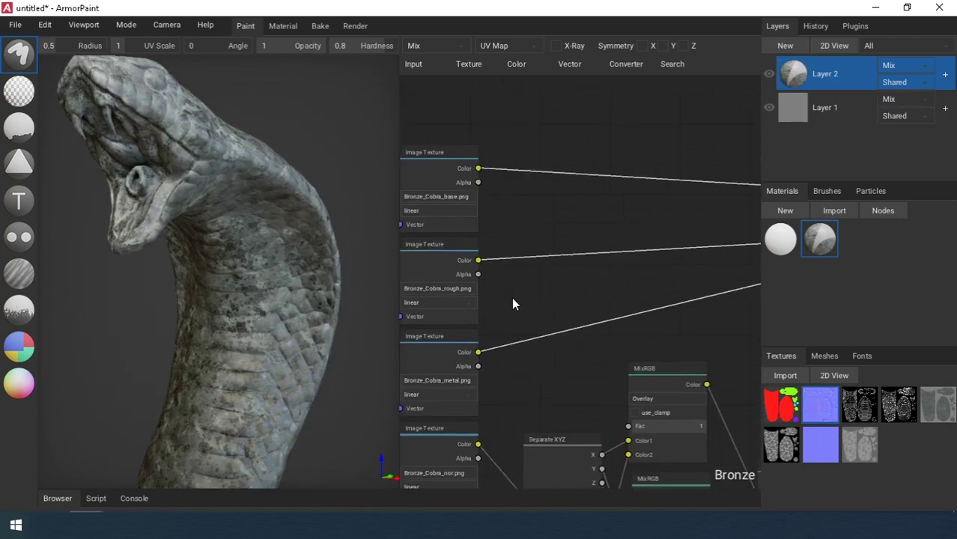
# Examine the Bronze material's colour and scale relief on the cobra from several angles.
pyautogui.moveTo(558, 225); pyautogui.dragTo(606, 290, button='right')
pyautogui.scroll(-1, 606, 290)
pyautogui.moveTo(719, 313); pyautogui.dragTo(487, 283, button='right')
pyautogui.scroll(2, 611, 283)
pyautogui.moveTo(717, 341); pyautogui.dragTo(741, 210, button='right')
pyautogui.scroll(-2, 599, 262)
pyautogui.moveTo(251, 262); pyautogui.dragTo(264, 277, button='right')
pyautogui.scroll(1, 539, 262)
pyautogui.moveTo(464, 194); pyautogui.dragTo(387, 239, button='right')
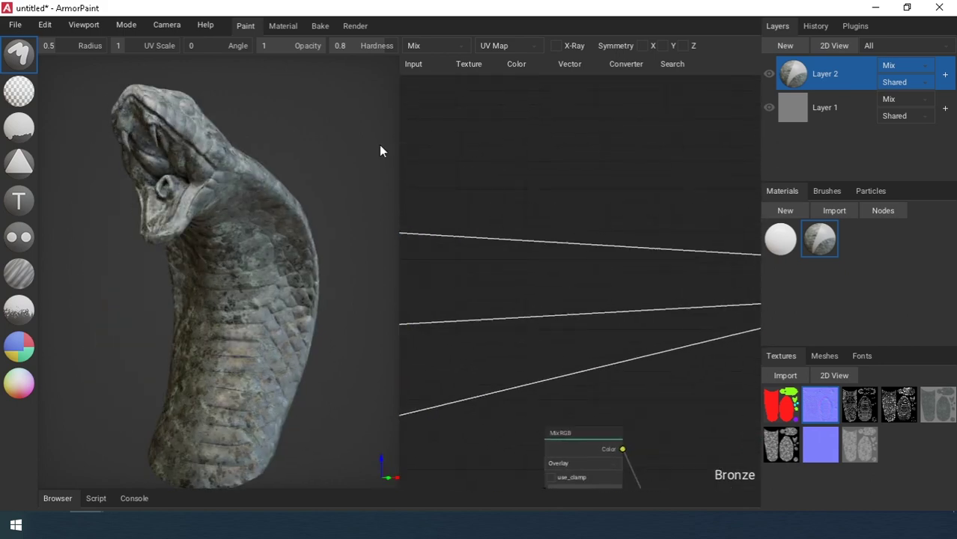
# Insert a HueSatVal node between the Bronze_Cobra_base texture and the Base Color input.
pyautogui.click(569, 65)
pyautogui.moveTo(518, 65)
pyautogui.click(536, 134)
pyautogui.scroll(-2, 540, 218)
pyautogui.moveTo(746, 252); pyautogui.dragTo(511, 245)
pyautogui.moveTo(584, 263); pyautogui.dragTo(551, 264, button='right')
pyautogui.moveTo(538, 195); pyautogui.dragTo(712, 255)
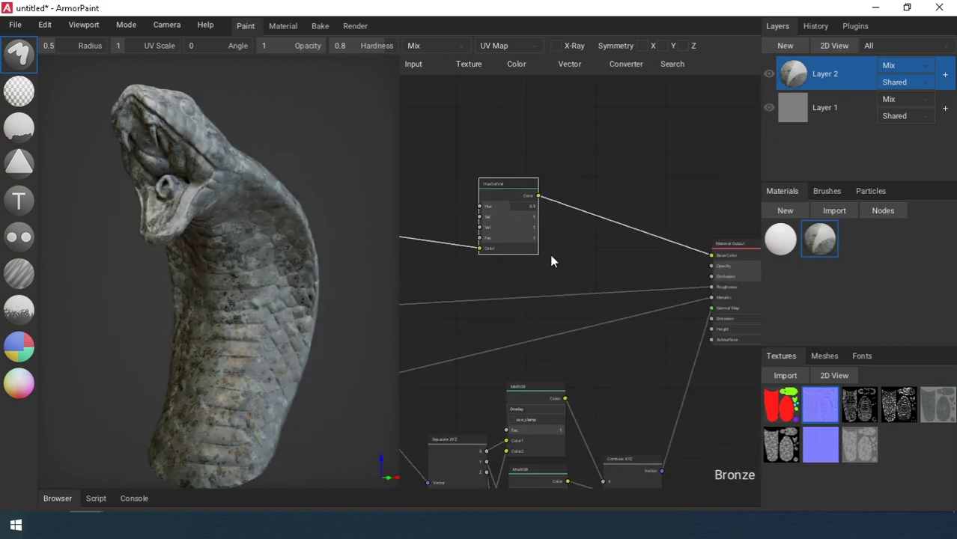
# Set the Bronze material's HueSatVal node to hue 0.55 and saturation 2.
pyautogui.scroll(3, 552, 261)
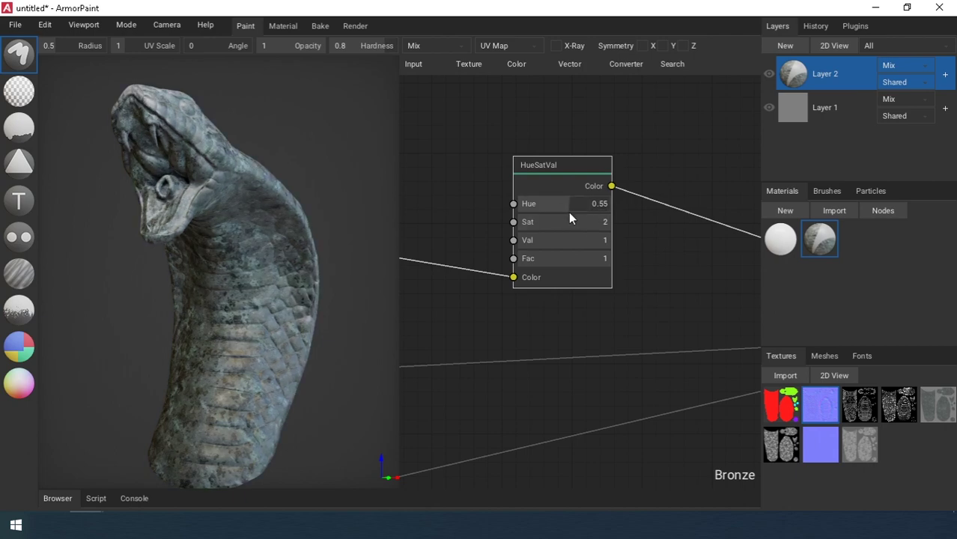
pyautogui.scroll(2, 220, 245)
pyautogui.moveTo(220, 245); pyautogui.dragTo(274, 259, button='right')
pyautogui.scroll(-2, 273, 259)
pyautogui.scroll(-2, 586, 203)
# Insert a BrightContrast node before Base Color with Bright 0 and Contrast 0.45, and set the HueSatVal hue to 0.49.
pyautogui.moveTo(585, 202); pyautogui.dragTo(529, 182, button='right')
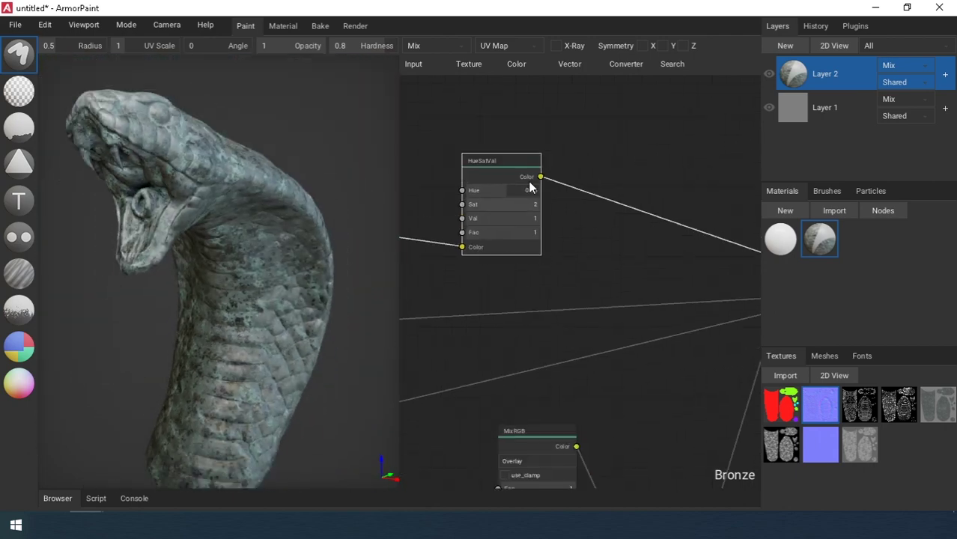
pyautogui.click(532, 83)
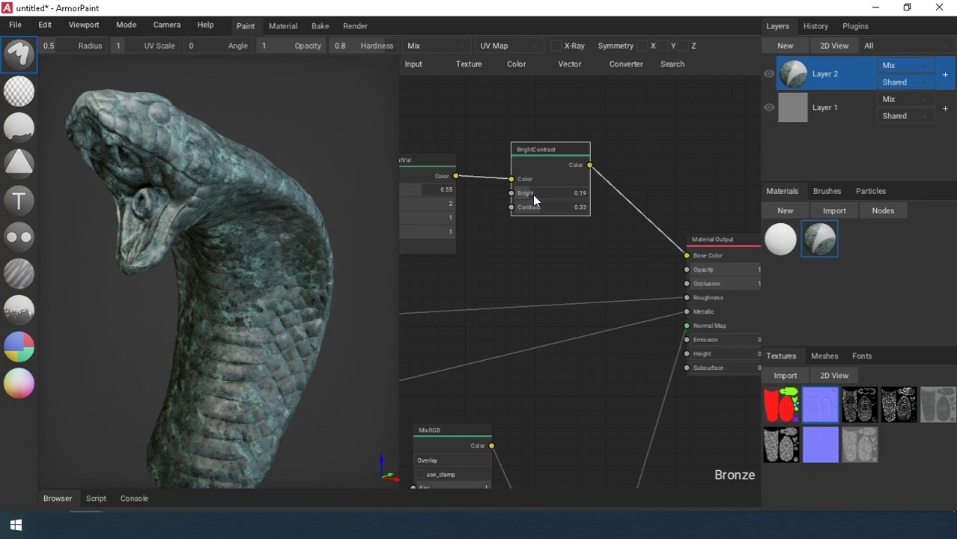
pyautogui.moveTo(560, 210); pyautogui.dragTo(549, 210)
pyautogui.moveTo(417, 191); pyautogui.dragTo(517, 214, button='right')
pyautogui.scroll(1, 517, 214)
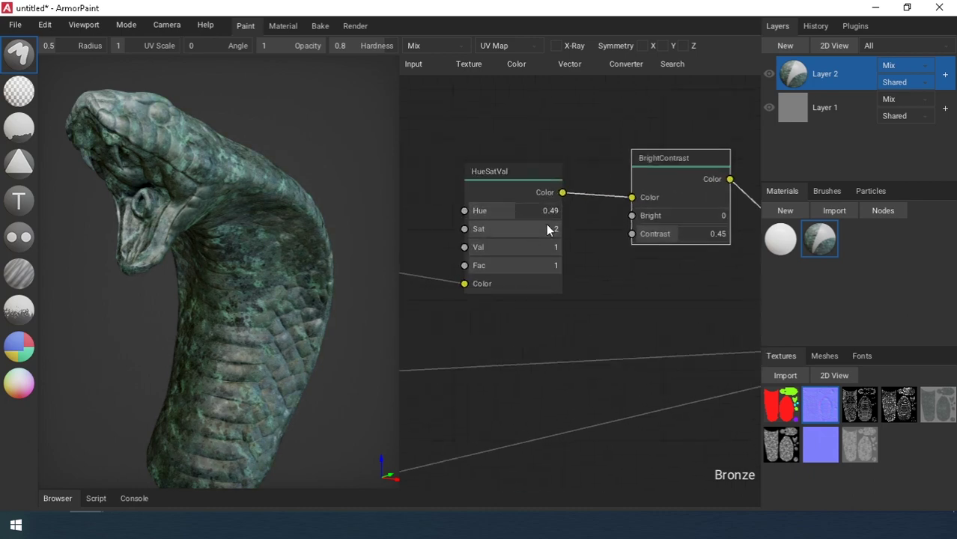
# Set the Bronze material's HueSatVal node to hue 0.48 and saturation 1.
pyautogui.moveTo(524, 215); pyautogui.dragTo(523, 216)
pyautogui.scroll(2, 297, 253)
pyautogui.moveTo(297, 252); pyautogui.dragTo(293, 233, button='right')
pyautogui.scroll(3, 292, 232)
pyautogui.moveTo(522, 215); pyautogui.dragTo(512, 215)
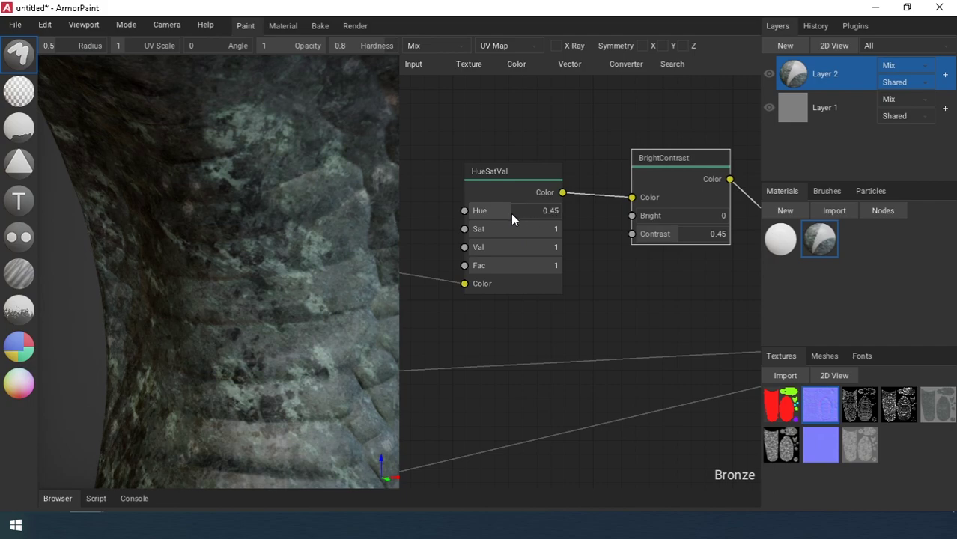
pyautogui.scroll(-5, 236, 313)
pyautogui.moveTo(236, 312); pyautogui.dragTo(275, 304, button='right')
# Set the Bronze material's BrightContrast contrast to 0.7 and save the project as start2.arm.
pyautogui.moveTo(677, 239); pyautogui.dragTo(579, 239, button='right')
pyautogui.moveTo(580, 240); pyautogui.dragTo(604, 238)
pyautogui.scroll(5, 131, 357)
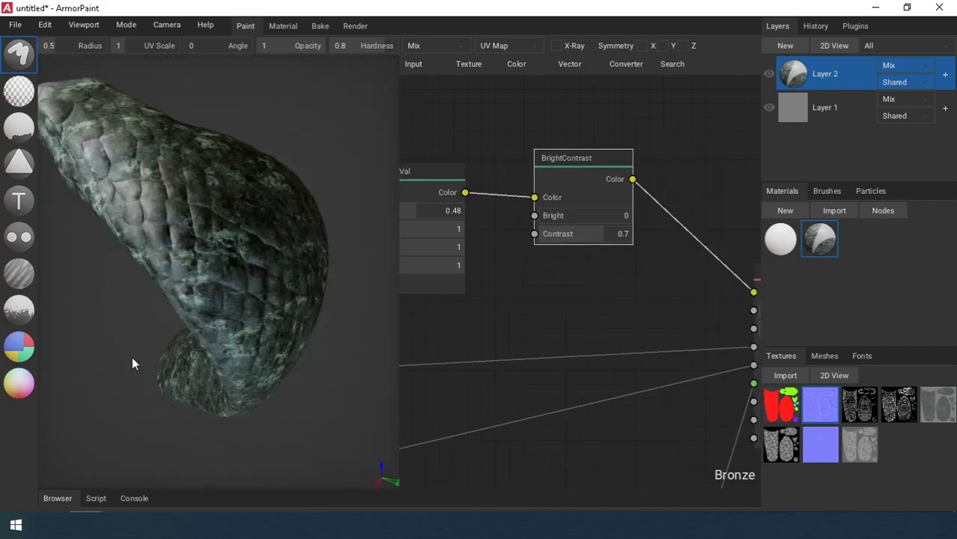
pyautogui.scroll(-5, 336, 304)
pyautogui.scroll(-3, 550, 279)
pyautogui.moveTo(551, 280); pyautogui.dragTo(513, 305, button='middle')
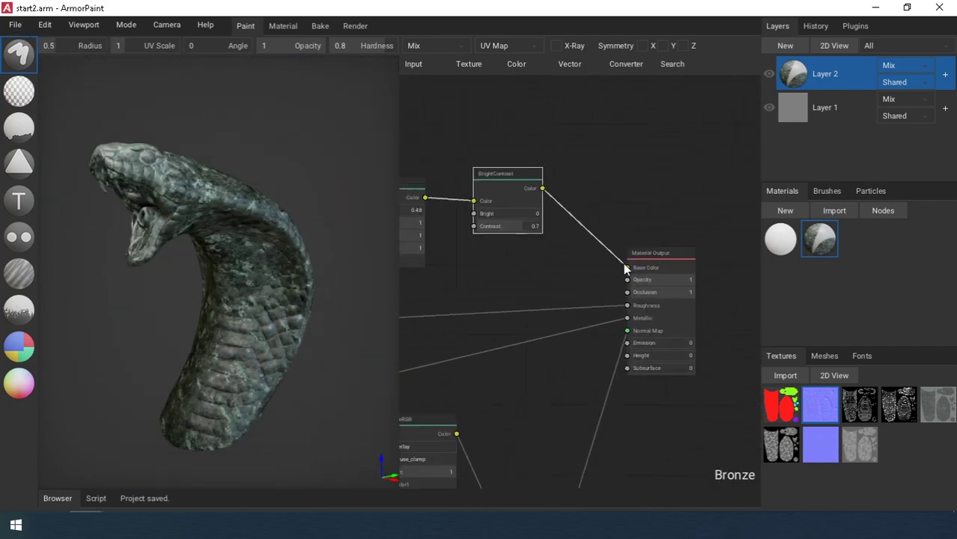
# Replace Material 1's RGB node with the Cobra_HiPol_Curv_Cobra.png texture in Base Color and apply the material to the cobra as a new layer.
pyautogui.scroll(-3, 628, 274)
pyautogui.moveTo(629, 218); pyautogui.dragTo(666, 229, button='middle')
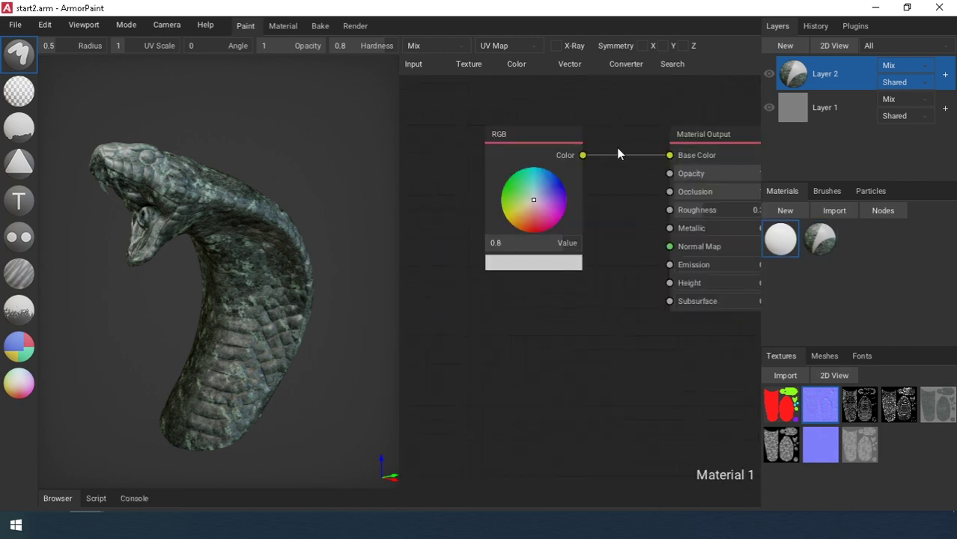
pyautogui.press('Delete')
pyautogui.moveTo(529, 329); pyautogui.dragTo(513, 215)
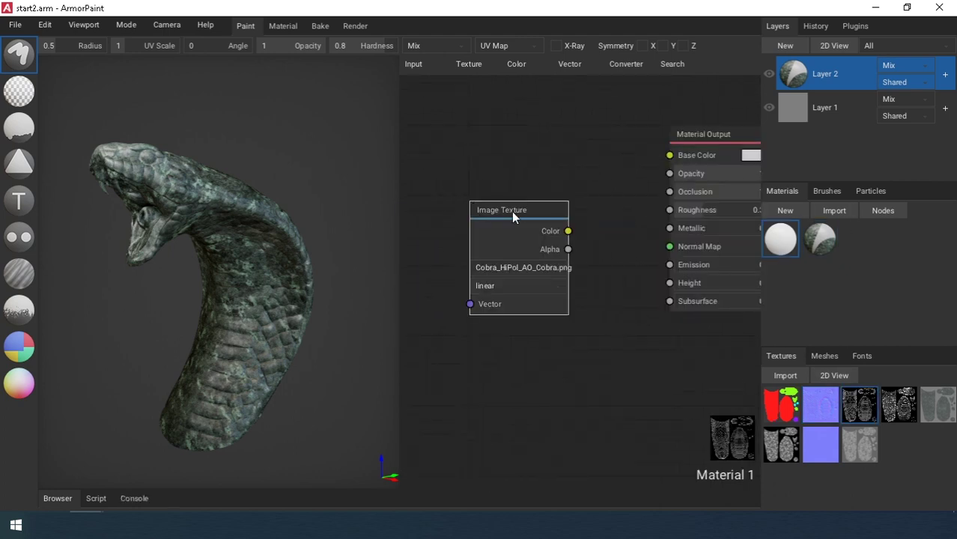
pyautogui.moveTo(899, 402); pyautogui.dragTo(441, 225)
pyautogui.moveTo(489, 198); pyautogui.dragTo(590, 259, button='middle')
pyautogui.scroll(-2, 589, 262)
pyautogui.moveTo(588, 284); pyautogui.dragTo(467, 225)
pyautogui.moveTo(564, 245); pyautogui.dragTo(545, 207, button='middle')
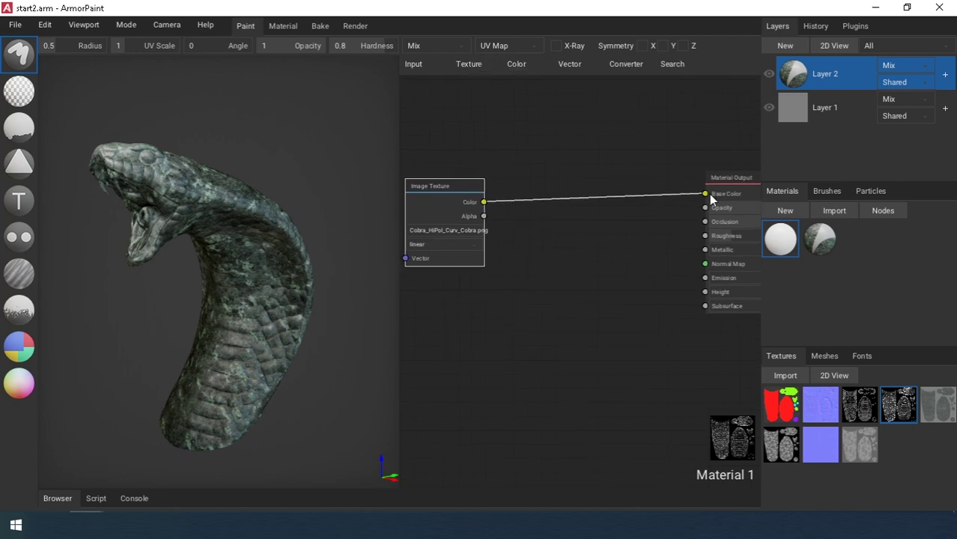
pyautogui.moveTo(784, 243); pyautogui.dragTo(329, 232)
# Insert a BrightContrast node between Material 1's curvature texture and the Base Color input.
pyautogui.click(480, 64)
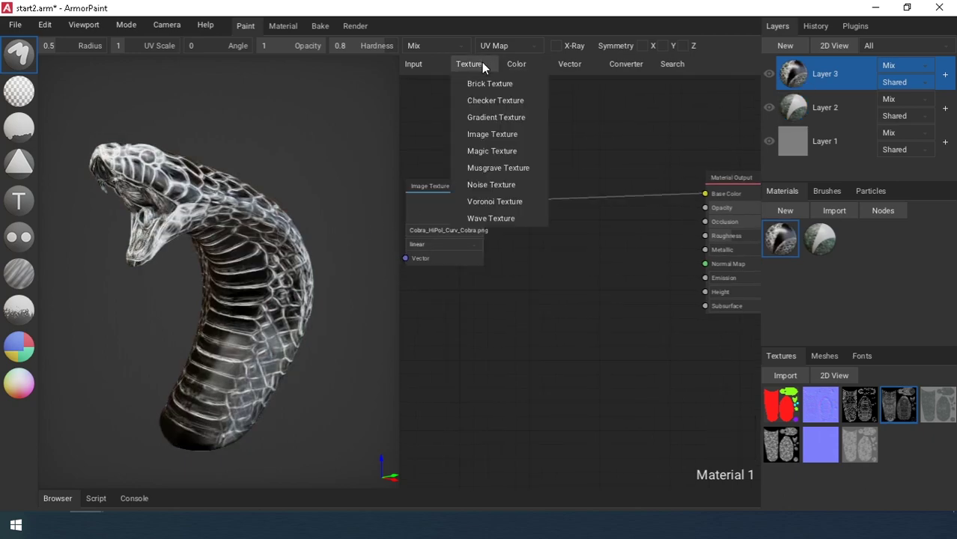
pyautogui.click(517, 63)
pyautogui.click(526, 79)
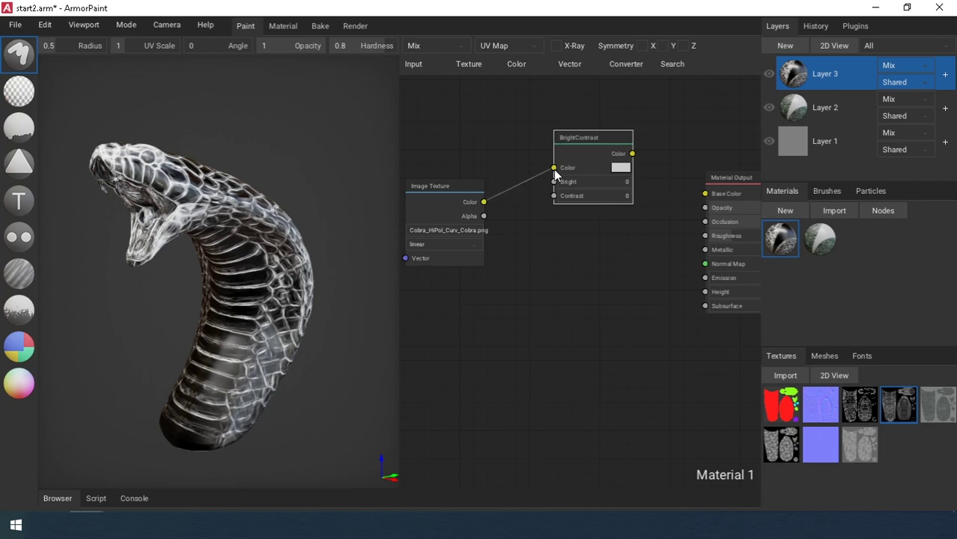
pyautogui.moveTo(555, 171); pyautogui.dragTo(555, 170)
pyautogui.moveTo(633, 153); pyautogui.dragTo(706, 194)
pyautogui.moveTo(621, 161); pyautogui.dragTo(546, 215, button='middle')
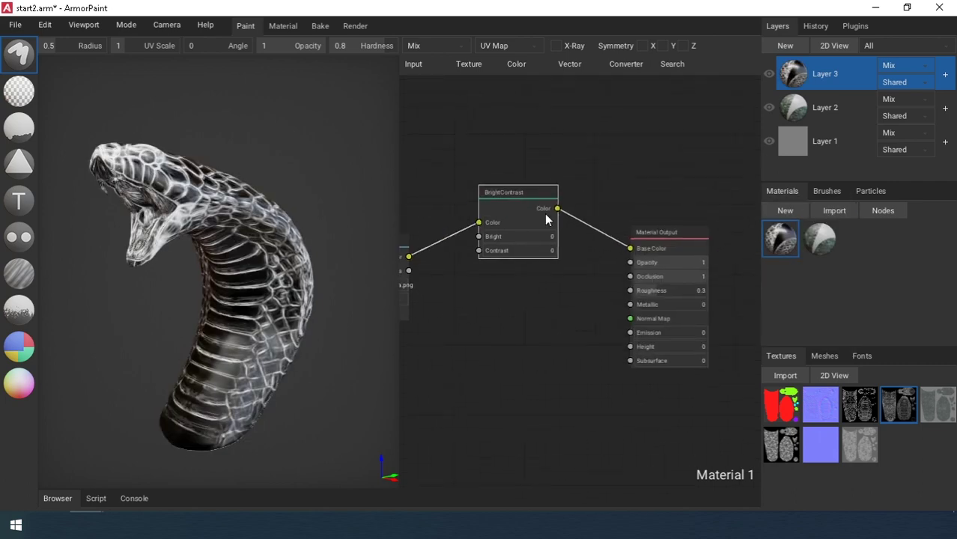
# Insert an Invert node between the curvature texture and the BrightContrast node, and set the contrast to 0.21.
pyautogui.click(529, 151)
pyautogui.moveTo(483, 344); pyautogui.dragTo(578, 361, button='middle')
pyautogui.moveTo(450, 258); pyautogui.dragTo(384, 254)
pyautogui.moveTo(509, 307); pyautogui.dragTo(559, 299, button='middle')
pyautogui.moveTo(653, 365); pyautogui.dragTo(593, 321)
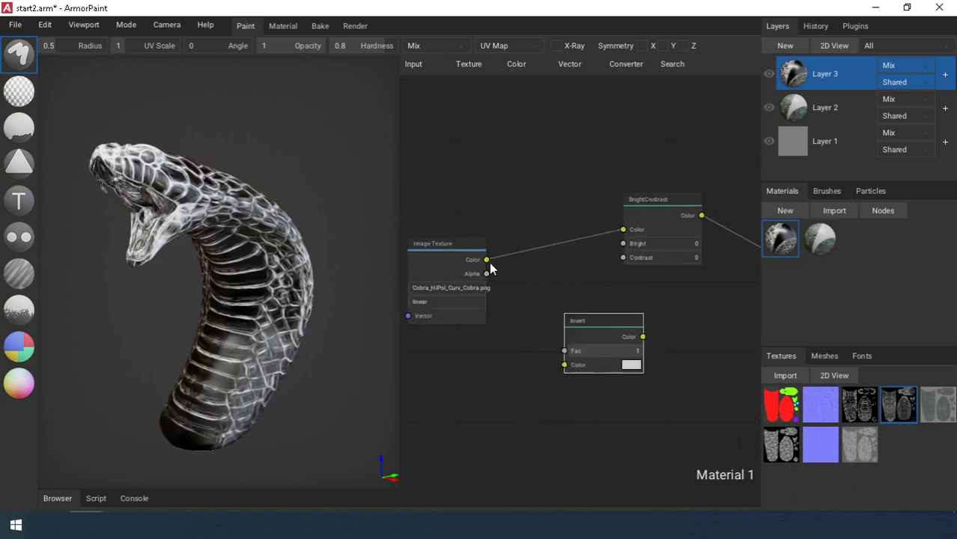
pyautogui.moveTo(487, 260); pyautogui.dragTo(566, 364)
pyautogui.moveTo(644, 336); pyautogui.dragTo(623, 230)
pyautogui.moveTo(597, 285); pyautogui.dragTo(538, 285, button='middle')
pyautogui.scroll(2, 554, 281)
pyautogui.moveTo(588, 266)
pyautogui.mouseDown()
pyautogui.moveTo(609, 267)
pyautogui.moveTo(552, 251)
pyautogui.moveTo(593, 264)
pyautogui.mouseUp()
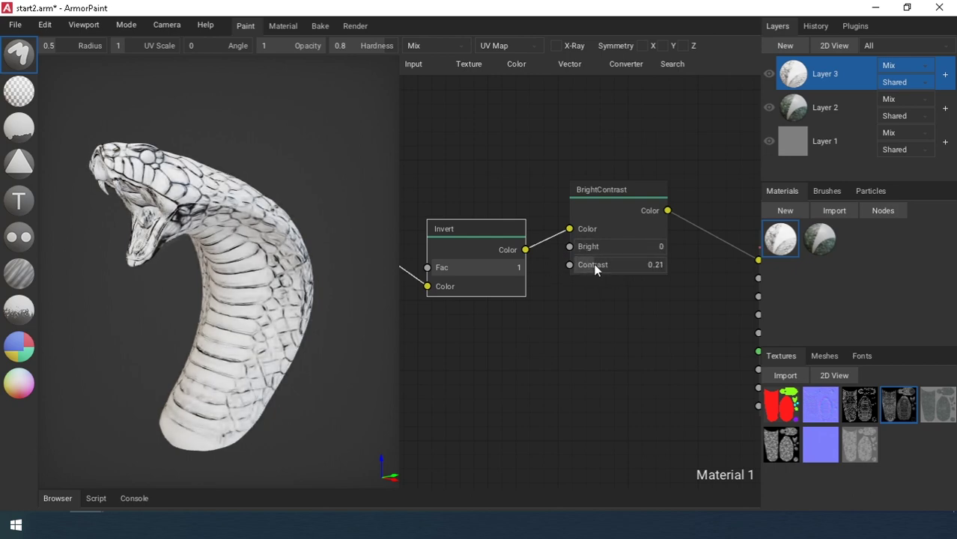
# Add a Noise Texture node with scale 50 feeding a second BrightContrast node below the curvature branch.
pyautogui.scroll(-2, 593, 264)
pyautogui.moveTo(674, 281); pyautogui.dragTo(516, 279, button='middle')
pyautogui.moveTo(606, 241); pyautogui.dragTo(712, 209)
pyautogui.scroll(-1, 713, 214)
pyautogui.click(469, 63)
pyautogui.click(496, 185)
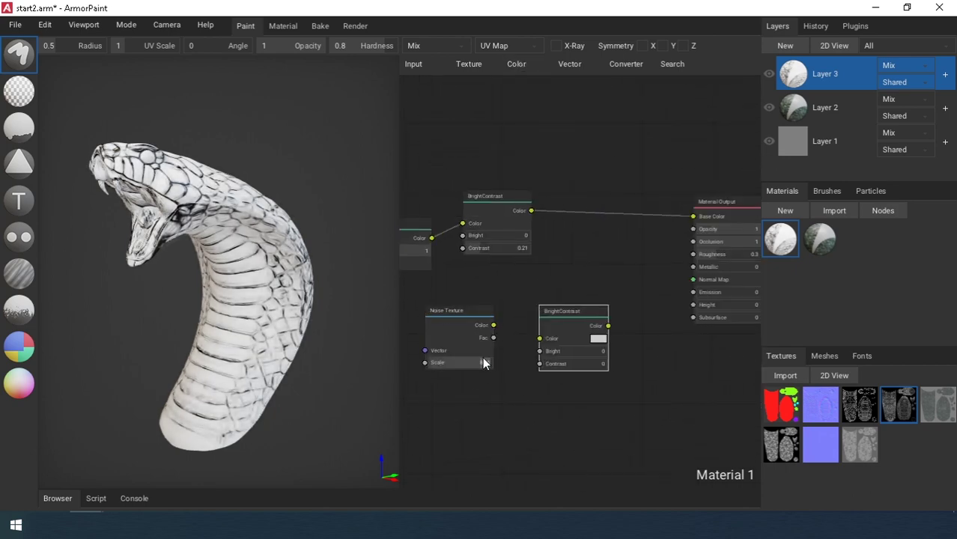
pyautogui.write('50')
pyautogui.press('Return')
pyautogui.scroll(3, 483, 359)
pyautogui.moveTo(448, 334); pyautogui.dragTo(515, 355)
pyautogui.scroll(-2, 516, 352)
pyautogui.moveTo(524, 337); pyautogui.dragTo(474, 361, button='middle')
# Combine the curvature and noise branches through a MixRGB node set to Subtract, connected to Base Color.
pyautogui.click(517, 64)
pyautogui.click(539, 166)
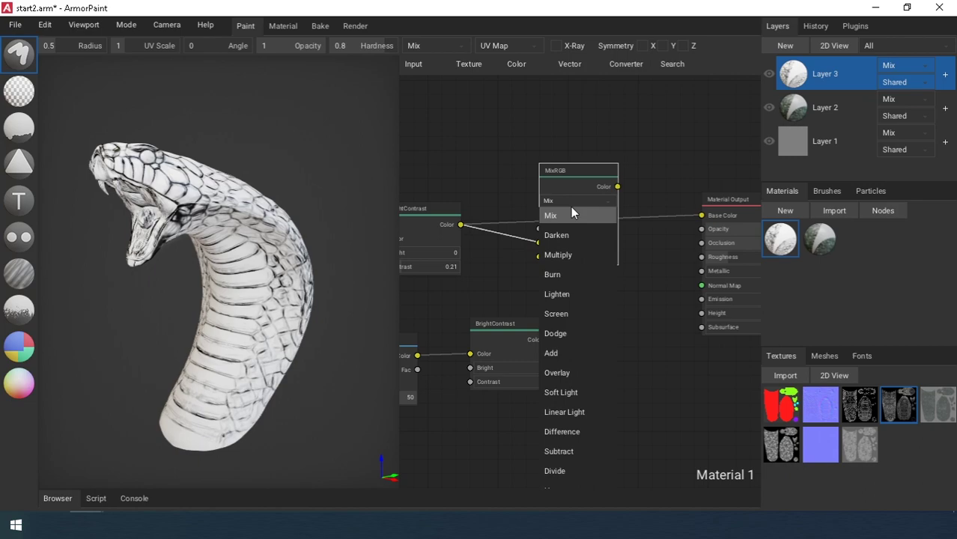
pyautogui.moveTo(618, 186); pyautogui.dragTo(702, 216)
pyautogui.moveTo(477, 240); pyautogui.dragTo(512, 241, button='middle')
pyautogui.moveTo(454, 372); pyautogui.dragTo(506, 356)
pyautogui.moveTo(532, 325); pyautogui.dragTo(506, 325)
pyautogui.scroll(2, 554, 299)
pyautogui.moveTo(609, 247); pyautogui.dragTo(638, 220, button='middle')
# Set the noise branch's BrightContrast node to Bright 0.52 and Contrast 2.
pyautogui.moveTo(535, 397); pyautogui.dragTo(599, 396)
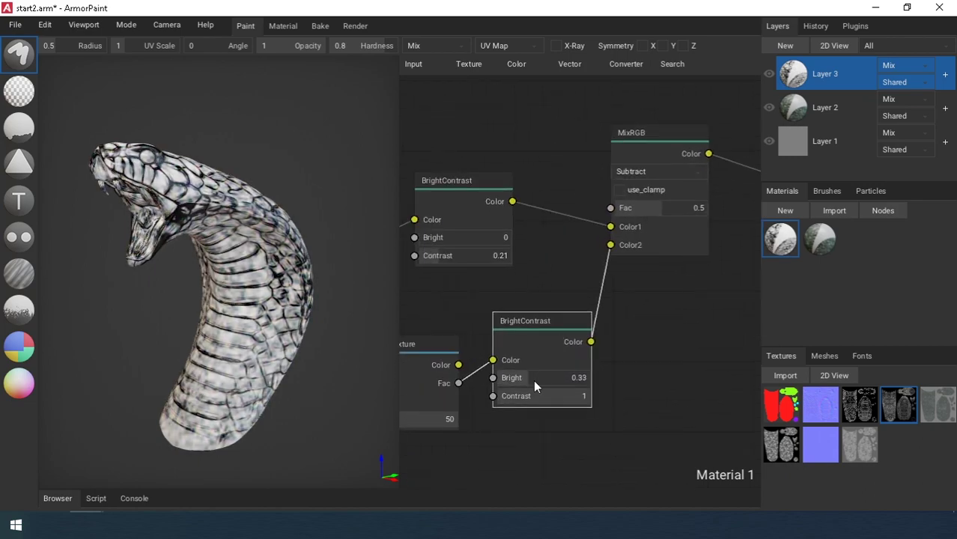
pyautogui.moveTo(533, 379); pyautogui.dragTo(548, 380)
pyautogui.click(551, 396)
pyautogui.write('2')
pyautogui.scroll(4, 241, 322)
pyautogui.moveTo(242, 323); pyautogui.dragTo(260, 280, button='right')
pyautogui.moveTo(465, 296); pyautogui.dragTo(568, 269, button='middle')
pyautogui.moveTo(536, 318); pyautogui.dragTo(473, 320)
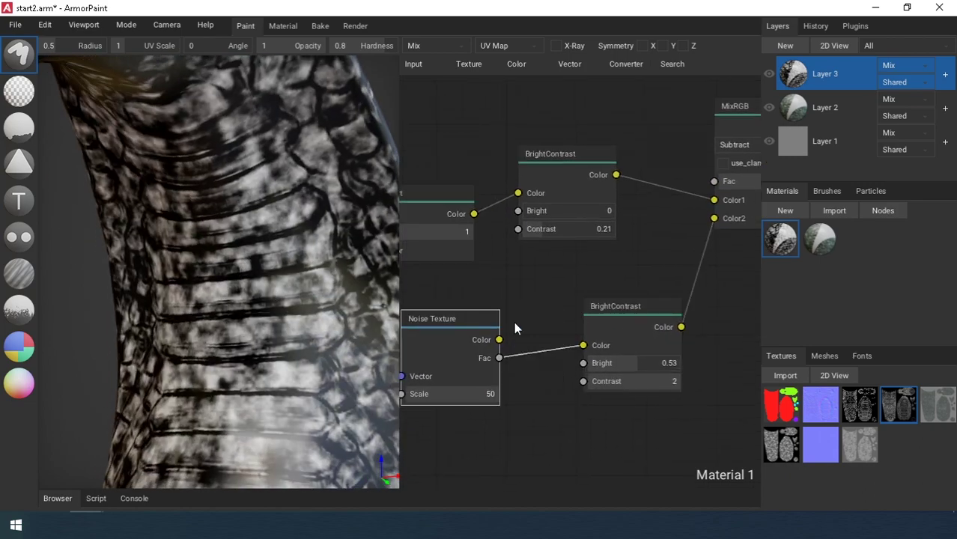
pyautogui.moveTo(610, 306); pyautogui.dragTo(576, 306)
pyautogui.moveTo(604, 362)
pyautogui.mouseDown()
pyautogui.moveTo(630, 363)
pyautogui.moveTo(587, 362)
pyautogui.mouseUp()
pyautogui.moveTo(709, 276); pyautogui.dragTo(566, 342, button='middle')
pyautogui.moveTo(442, 429); pyautogui.dragTo(457, 429)
# Set Layer 3's blending to Multiply and toggle three of its layer options.
pyautogui.click(905, 66)
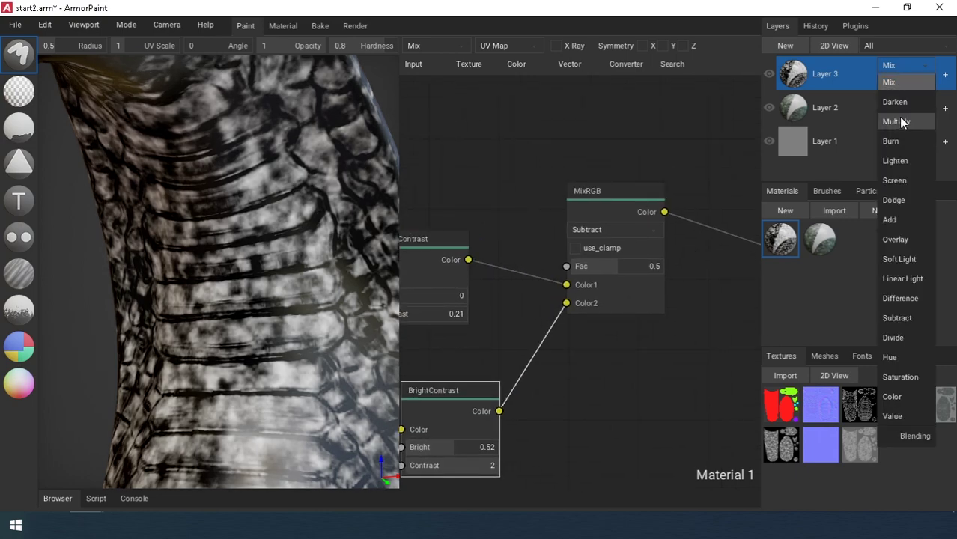
pyautogui.click(901, 121)
pyautogui.rightClick(801, 74)
pyautogui.click(809, 338)
pyautogui.click(808, 357)
pyautogui.click(808, 397)
# Expand Layer 3's settings and lower its opacity to 0.3.
pyautogui.scroll(-4, 628, 319)
pyautogui.click(946, 75)
pyautogui.moveTo(822, 100); pyautogui.dragTo(793, 103)
pyautogui.moveTo(247, 292)
pyautogui.mouseDown(button='right')
pyautogui.moveTo(167, 313)
pyautogui.moveTo(268, 301)
pyautogui.moveTo(251, 311)
pyautogui.mouseUp(button='right')
pyautogui.scroll(4, 269, 302)
pyautogui.scroll(-4, 269, 299)
pyautogui.scroll(4, 480, 360)
# Set the MixRGB factor to 1, the curvature BrightContrast to Bright 0.12 and Contrast 0.55, and the noise Bright to 0.12.
pyautogui.moveTo(457, 397); pyautogui.dragTo(592, 333, button='middle')
pyautogui.moveTo(571, 349)
pyautogui.mouseDown()
pyautogui.moveTo(596, 350)
pyautogui.moveTo(555, 348)
pyautogui.mouseUp()
pyautogui.moveTo(545, 247); pyautogui.dragTo(534, 289, button='middle')
pyautogui.moveTo(496, 259); pyautogui.dragTo(526, 259)
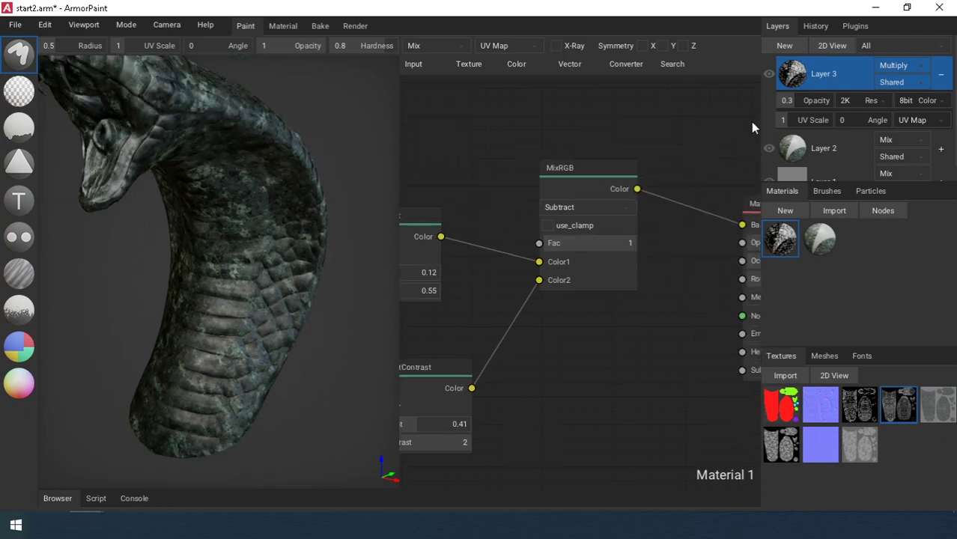
pyautogui.moveTo(315, 187); pyautogui.dragTo(299, 289, button='right')
pyautogui.moveTo(563, 251); pyautogui.dragTo(671, 182, button='middle')
pyautogui.moveTo(576, 350); pyautogui.dragTo(563, 348)
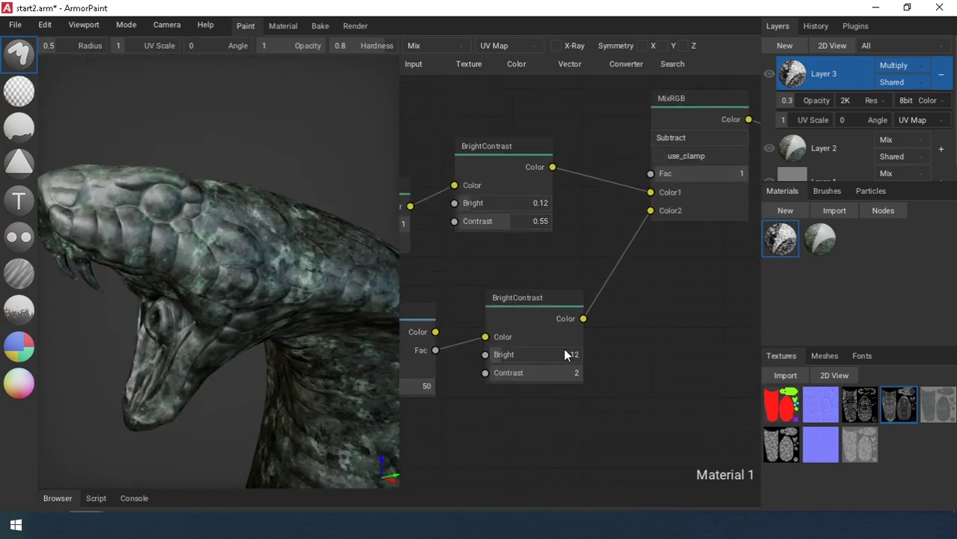
# Switch Layer 3 to Mix blending at opacity 1 and set the curvature BrightContrast to Bright 0.37 and Contrast 0.76.
pyautogui.moveTo(696, 247); pyautogui.dragTo(466, 322, button='middle')
pyautogui.click(889, 66)
pyautogui.click(887, 82)
pyautogui.moveTo(674, 188); pyautogui.dragTo(618, 227, button='middle')
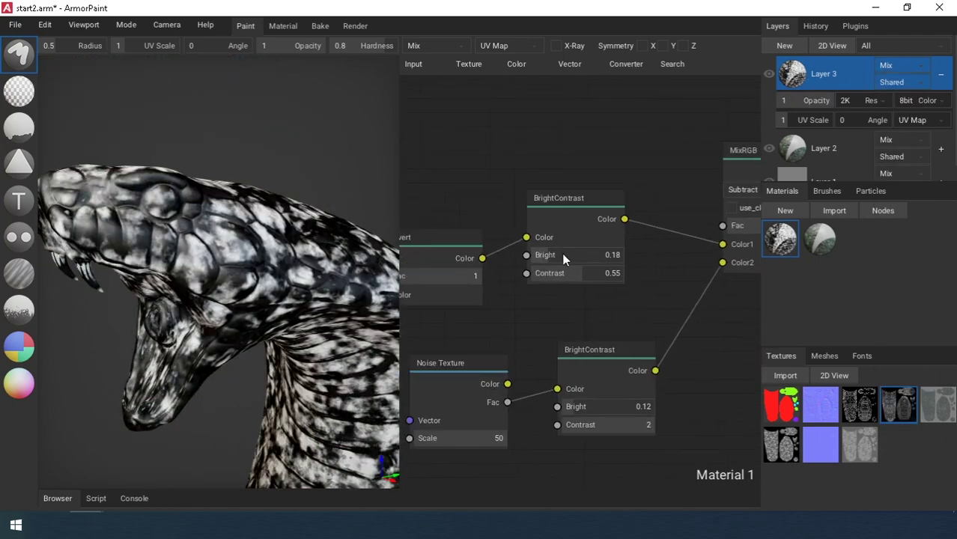
pyautogui.moveTo(562, 255); pyautogui.dragTo(577, 274)
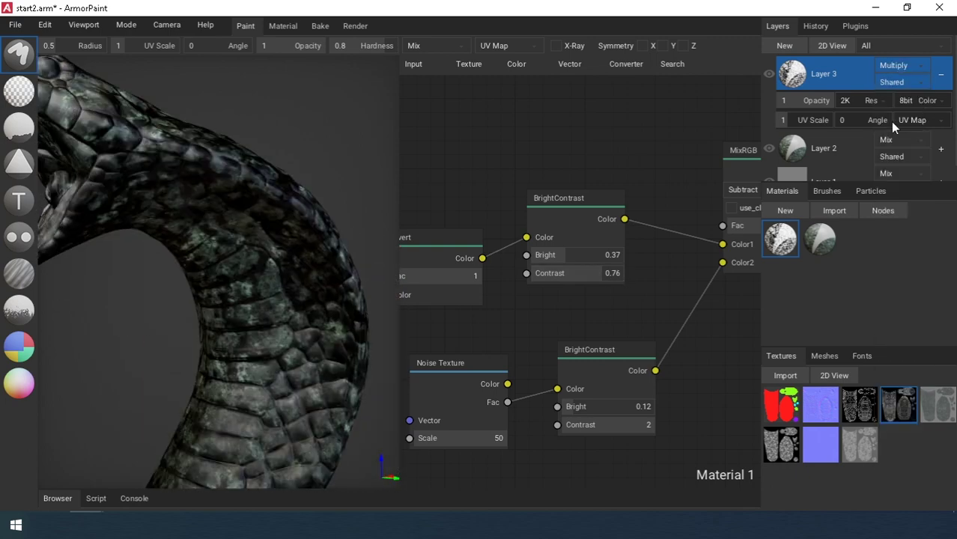
# Set Layer 3 to Multiply blending with 0.49 opacity.
pyautogui.moveTo(829, 101); pyautogui.dragTo(802, 103)
pyautogui.moveTo(247, 247); pyautogui.dragTo(330, 259, button='right')
pyautogui.moveTo(803, 103); pyautogui.dragTo(805, 103)
pyautogui.scroll(-4, 293, 300)
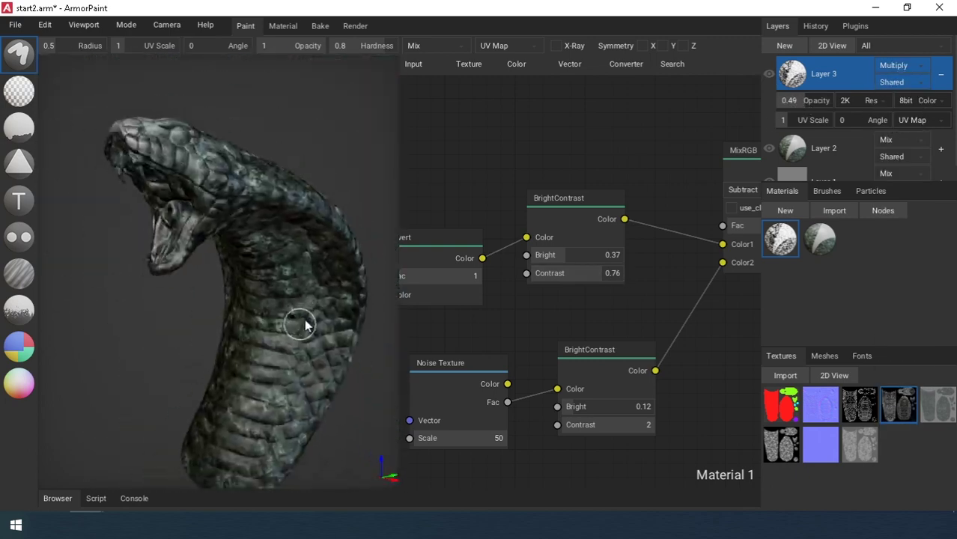
pyautogui.moveTo(304, 322); pyautogui.dragTo(264, 309, button='right')
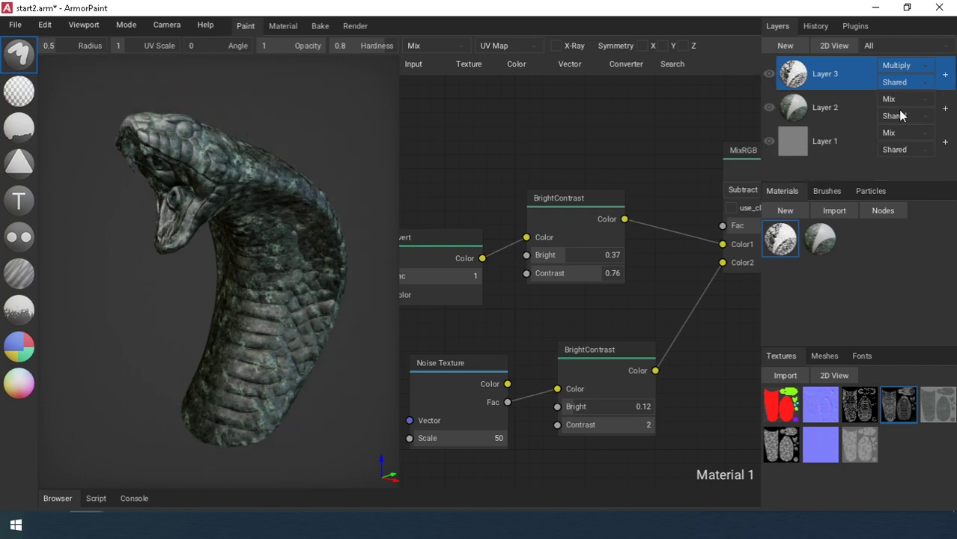
# Import the Metal 1.arm material and add Metal001_Displacement.jpg from the Metal001 folder to its nodes.
pyautogui.click(58, 498)
pyautogui.moveTo(183, 404); pyautogui.dragTo(865, 281)
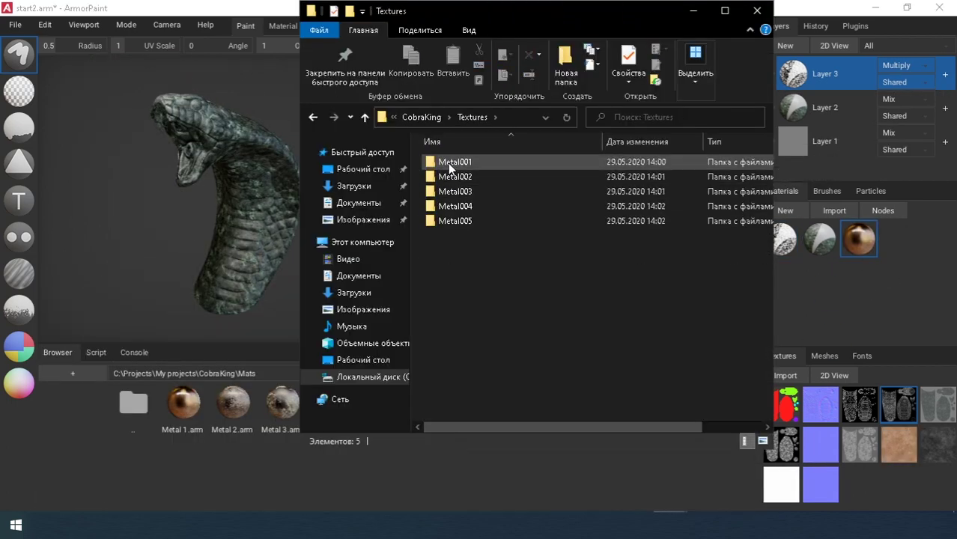
pyautogui.doubleClick(447, 163)
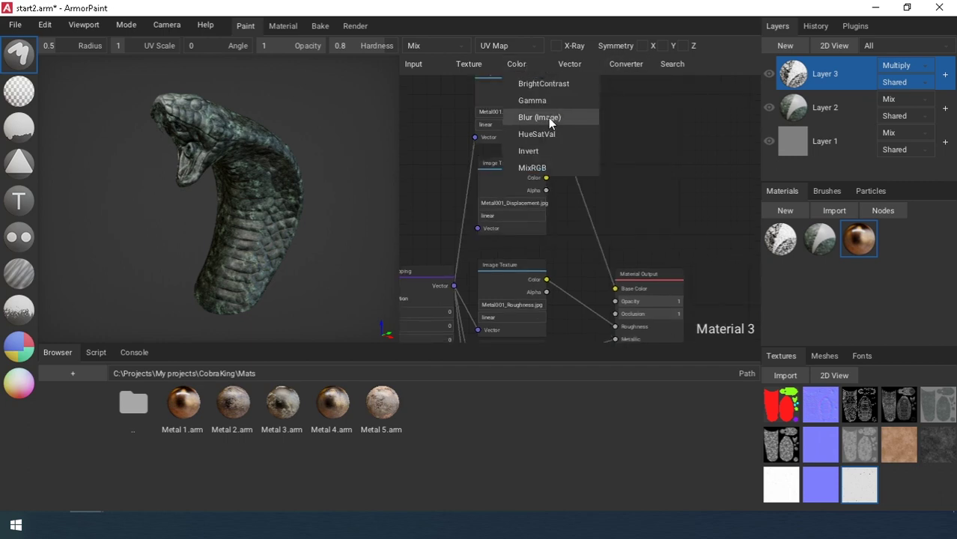
# Blend the Metal001 color and displacement textures into Base Color with a MixRGB node set to Multiply, factor 0.23.
pyautogui.click(532, 167)
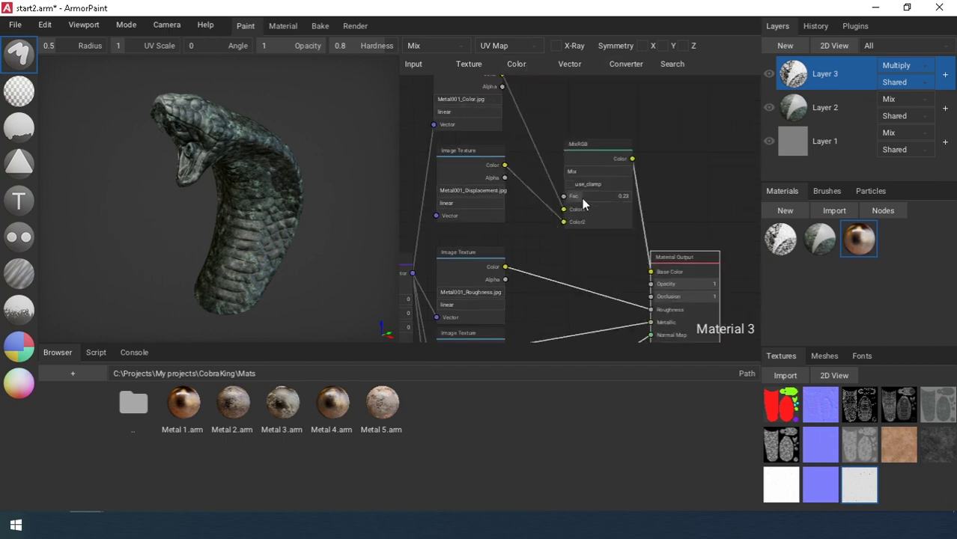
pyautogui.click(583, 199)
pyautogui.moveTo(526, 217); pyautogui.dragTo(571, 201, button='middle')
pyautogui.scroll(1, 569, 199)
pyautogui.moveTo(592, 284); pyautogui.dragTo(548, 219, button='middle')
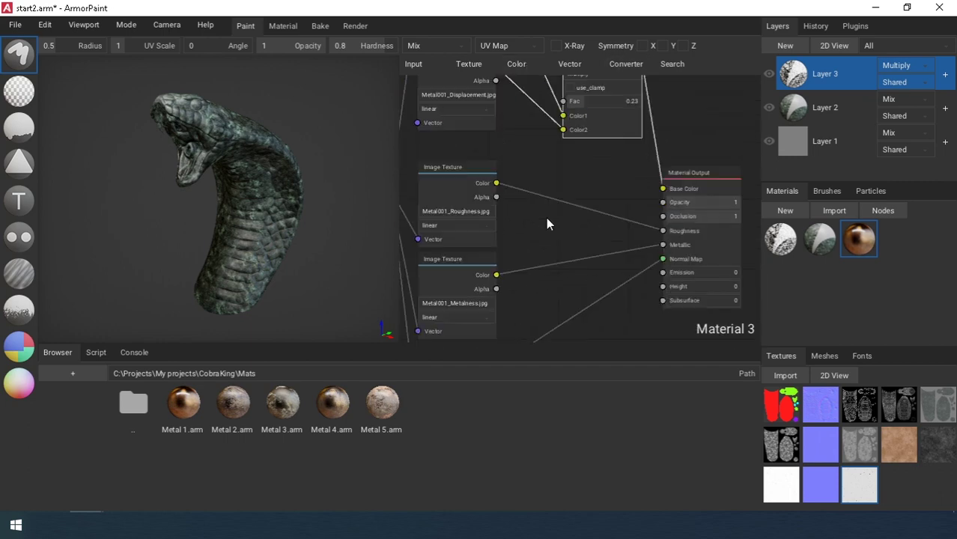
# Set Material 3's Mapping scale to 4 in X and Y, and apply the material to the cobra as a new layer.
pyautogui.scroll(-2, 547, 219)
pyautogui.moveTo(449, 262); pyautogui.dragTo(588, 219, button='middle')
pyautogui.click(562, 253)
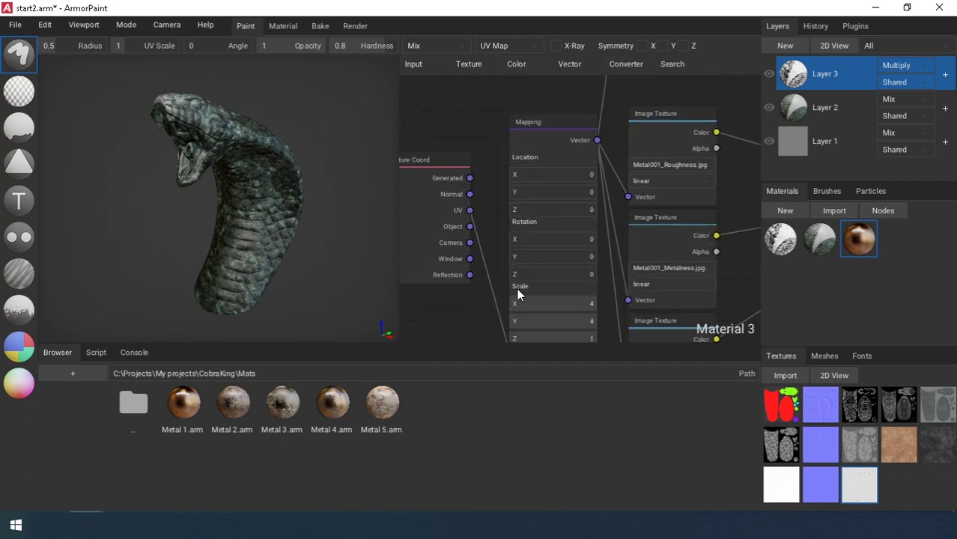
pyautogui.moveTo(517, 289); pyautogui.dragTo(523, 261, button='middle')
pyautogui.scroll(-3, 523, 262)
pyautogui.moveTo(715, 161); pyautogui.dragTo(537, 227, button='middle')
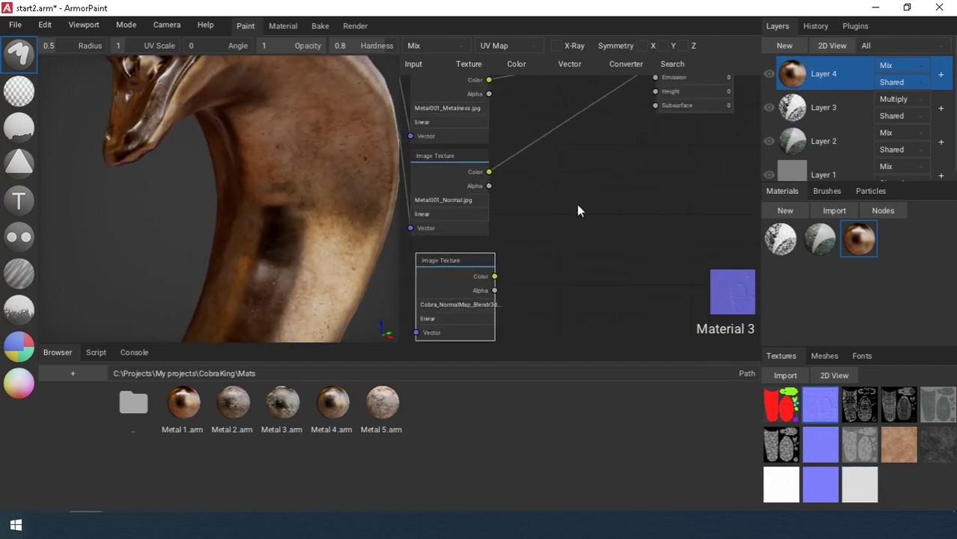
# Add two Separate XYZ nodes beside Material 3's metal and cobra normal map textures.
pyautogui.click(626, 64)
pyautogui.click(641, 218)
pyautogui.click(527, 181)
pyautogui.hotkey('ctrl', 'c')
pyautogui.hotkey('ctrl', 'v')
pyautogui.moveTo(527, 181); pyautogui.dragTo(527, 248)
# Add three MixRGB nodes stacked beside the Separate XYZ nodes.
pyautogui.click(623, 65)
pyautogui.moveTo(508, 66)
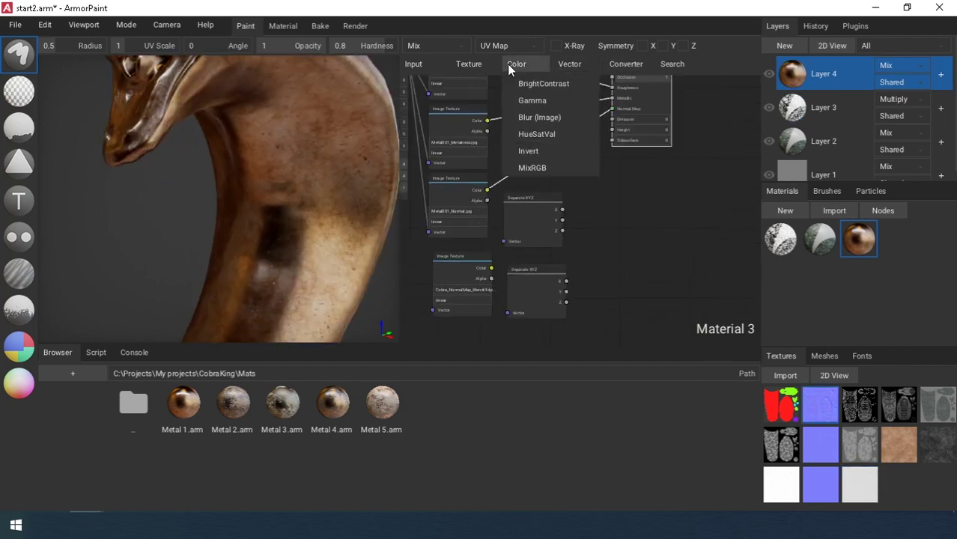
pyautogui.click(532, 167)
pyautogui.moveTo(614, 186); pyautogui.dragTo(552, 159, button='middle')
pyautogui.moveTo(554, 159); pyautogui.dragTo(547, 235)
pyautogui.moveTo(548, 236); pyautogui.dragTo(543, 173, button='middle')
pyautogui.hotkey('ctrl', 'c')
pyautogui.hotkey('ctrl', 'v')
pyautogui.moveTo(558, 173); pyautogui.dragTo(553, 256)
pyautogui.moveTo(557, 253); pyautogui.dragTo(599, 290, button='middle')
# Wire both normal maps' separated X, Y and Z channels into the three MixRGB nodes and add a Combine XYZ node.
pyautogui.moveTo(463, 135); pyautogui.dragTo(483, 258)
pyautogui.moveTo(508, 206); pyautogui.dragTo(493, 212, button='middle')
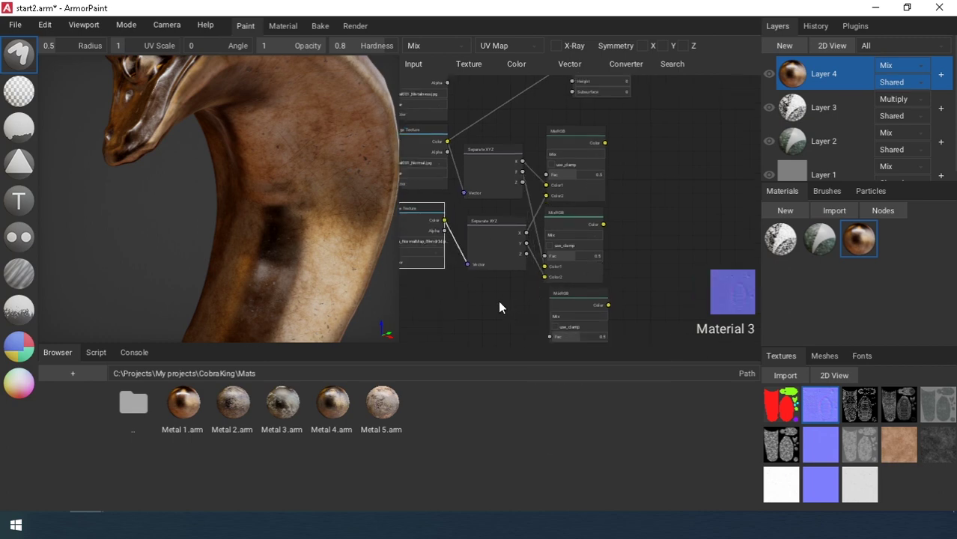
pyautogui.moveTo(499, 303); pyautogui.dragTo(501, 263, button='middle')
pyautogui.moveTo(524, 142); pyautogui.dragTo(551, 308)
pyautogui.moveTo(528, 214); pyautogui.dragTo(550, 318)
pyautogui.moveTo(558, 299); pyautogui.dragTo(543, 314, button='middle')
pyautogui.click(620, 66)
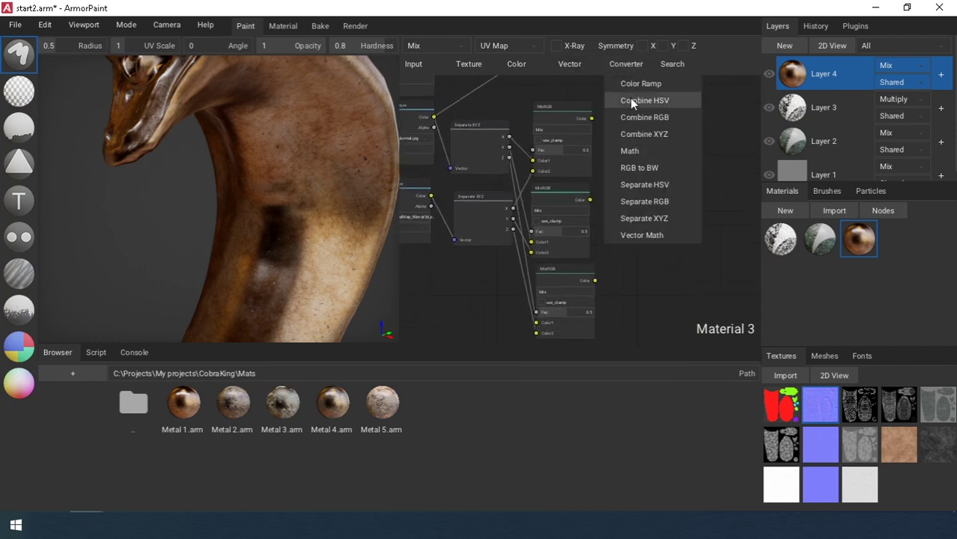
pyautogui.click(636, 138)
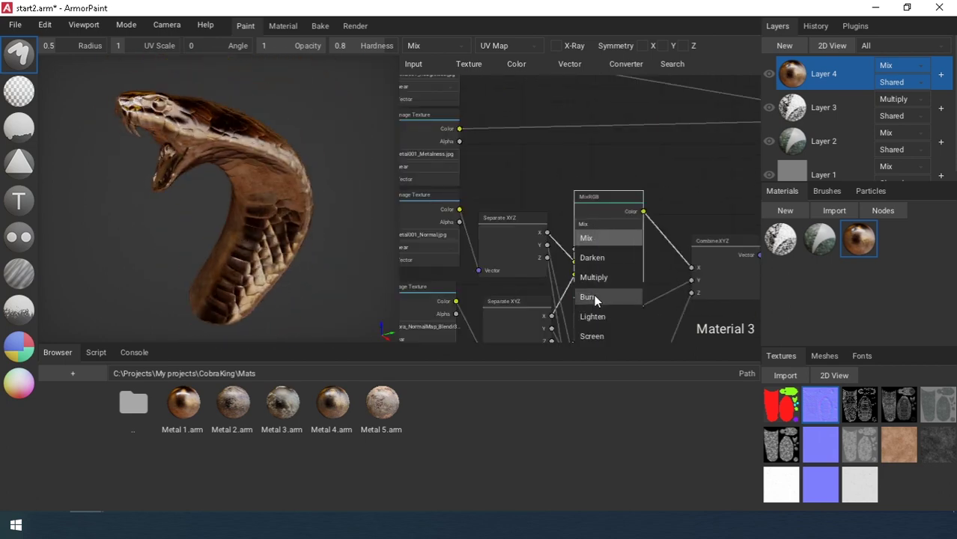
# Set the blending of the three normal-channel MixRGB nodes to Overlay.
pyautogui.click(622, 108)
pyautogui.click(623, 209)
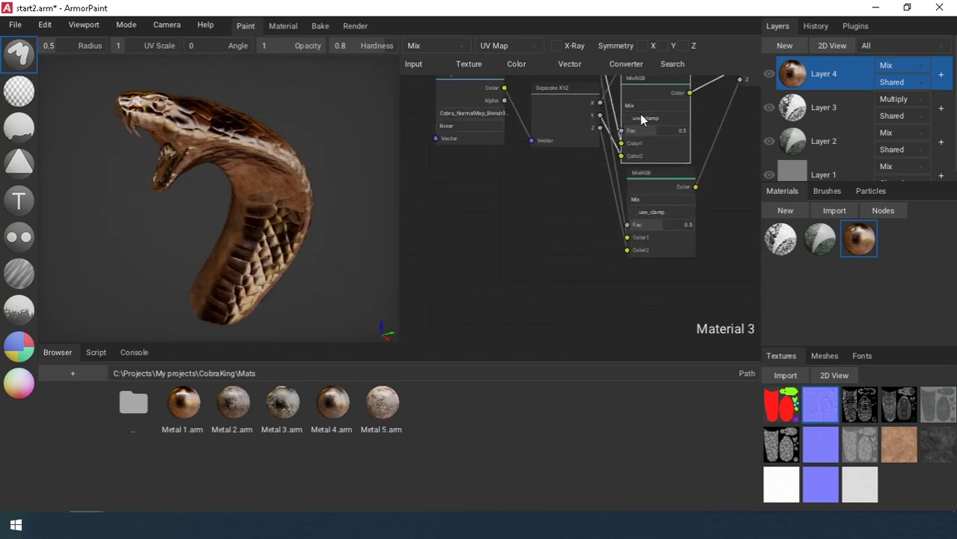
pyautogui.click(644, 201)
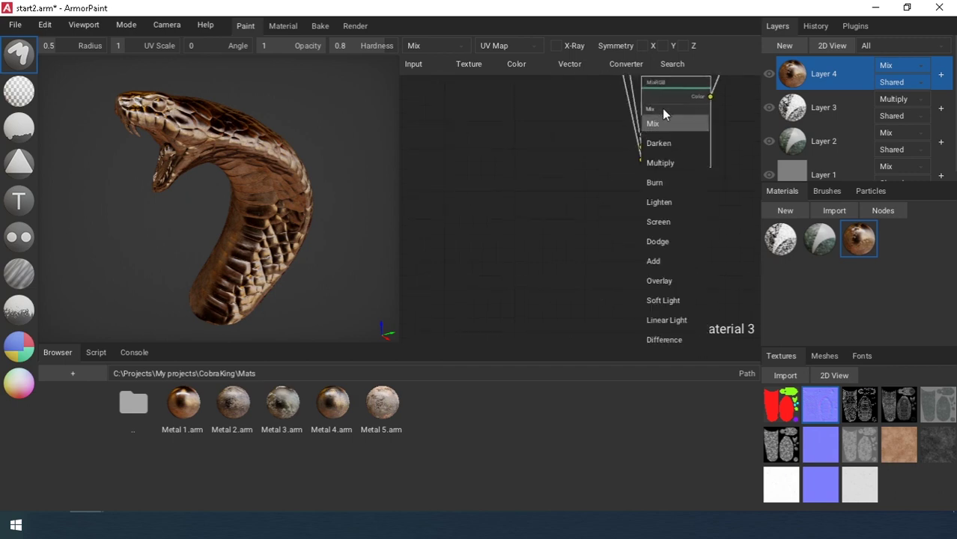
pyautogui.click(653, 280)
pyautogui.scroll(5, 169, 211)
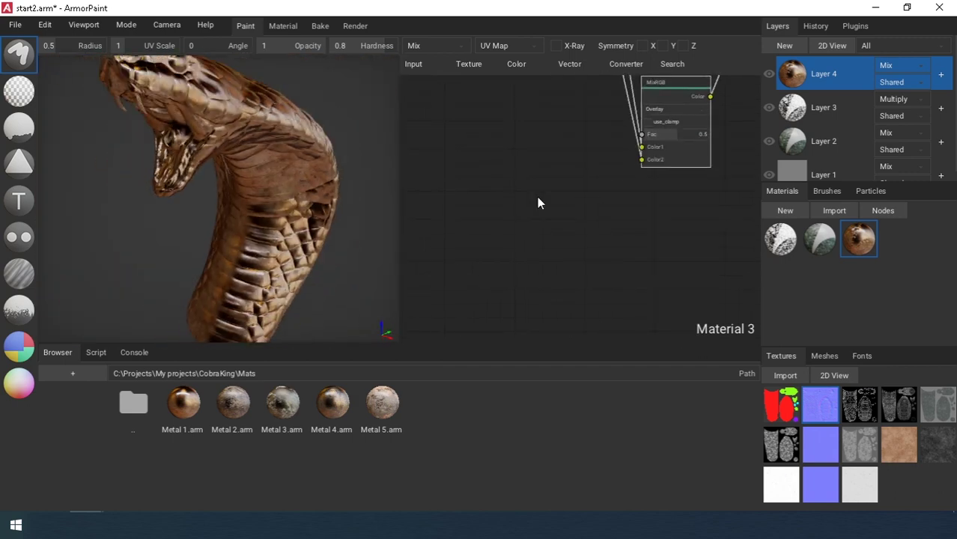
# Hide Layer 4 and create a new material with its default RGB node deleted.
pyautogui.scroll(-3, 537, 197)
pyautogui.scroll(5, 591, 258)
pyautogui.moveTo(720, 130); pyautogui.dragTo(567, 286, button='middle')
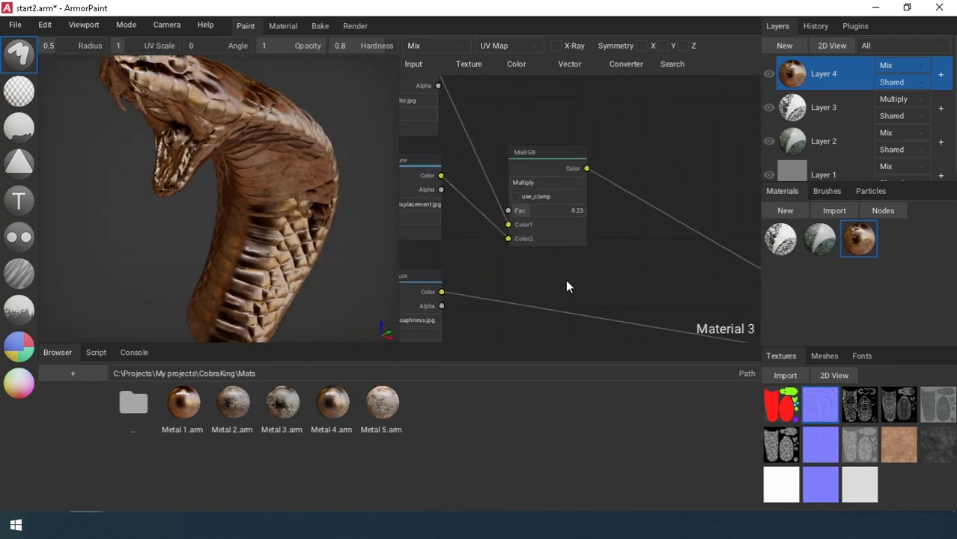
pyautogui.moveTo(187, 202); pyautogui.dragTo(255, 199, button='right')
pyautogui.click(769, 74)
pyautogui.click(785, 210)
pyautogui.click(530, 149)
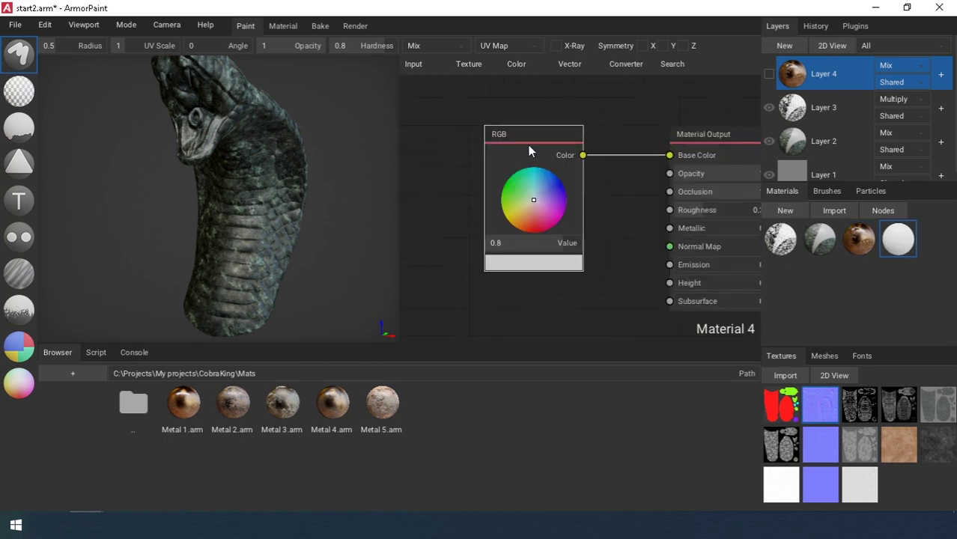
pyautogui.press('Delete')
# Add the Cobra_HiPol_AO_Cobra.png texture to Material 4 and connect its Color to the output's Base Color.
pyautogui.moveTo(897, 411); pyautogui.dragTo(611, 195)
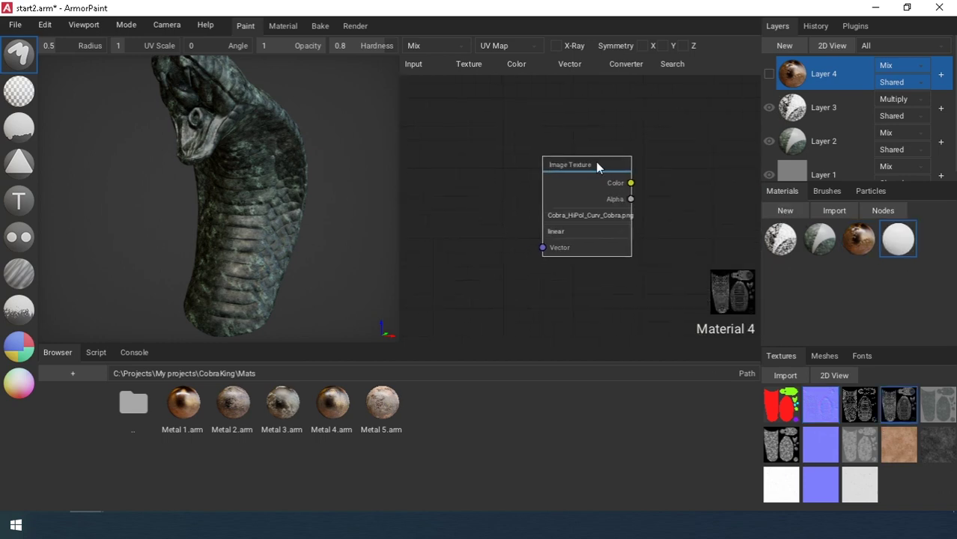
pyautogui.moveTo(583, 257); pyautogui.dragTo(513, 147, button='middle')
pyautogui.moveTo(551, 152); pyautogui.dragTo(478, 71)
pyautogui.moveTo(478, 71); pyautogui.dragTo(464, 144, button='middle')
pyautogui.moveTo(493, 161); pyautogui.dragTo(677, 168)
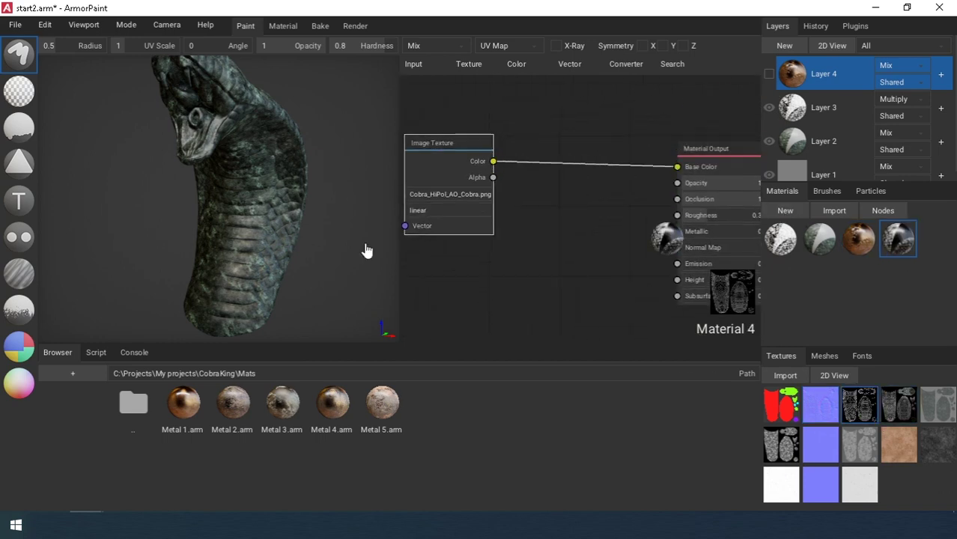
# Apply Material 4 to the cobra as a new fill layer above Layer 4.
pyautogui.moveTo(365, 247); pyautogui.dragTo(262, 217)
pyautogui.scroll(4, 261, 179)
pyautogui.moveTo(263, 180); pyautogui.dragTo(259, 198, button='right')
pyautogui.scroll(-2, 259, 198)
pyautogui.scroll(-4, 550, 243)
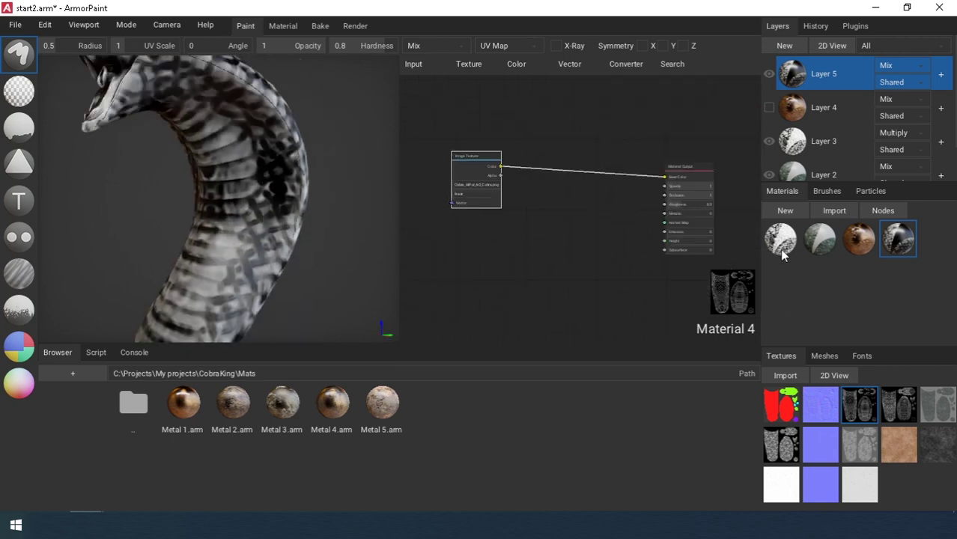
# Feed the ambient occlusion and Cobra_HiPol_Curv_Cobra.png textures each into its own BrightContrast node.
pyautogui.click(536, 110)
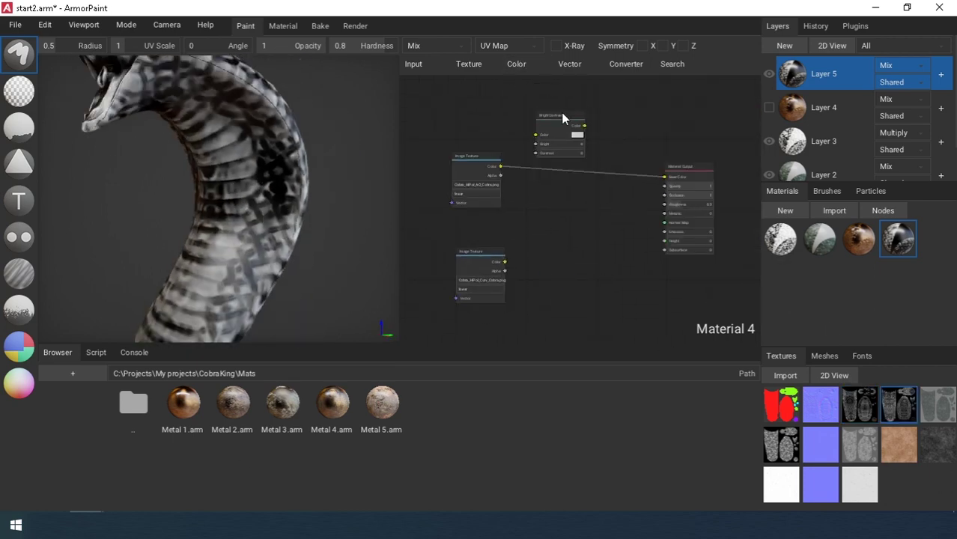
pyautogui.moveTo(561, 112); pyautogui.dragTo(560, 231)
pyautogui.hotkey('ctrl', 'c')
pyautogui.hotkey('ctrl', 'v')
pyautogui.click(560, 147)
pyautogui.moveTo(663, 176); pyautogui.dragTo(534, 169)
pyautogui.moveTo(505, 263); pyautogui.dragTo(536, 253)
pyautogui.scroll(1, 536, 258)
# Add a MixRGB node and wire the two BrightContrast outputs into its Color1 and Color2.
pyautogui.click(516, 64)
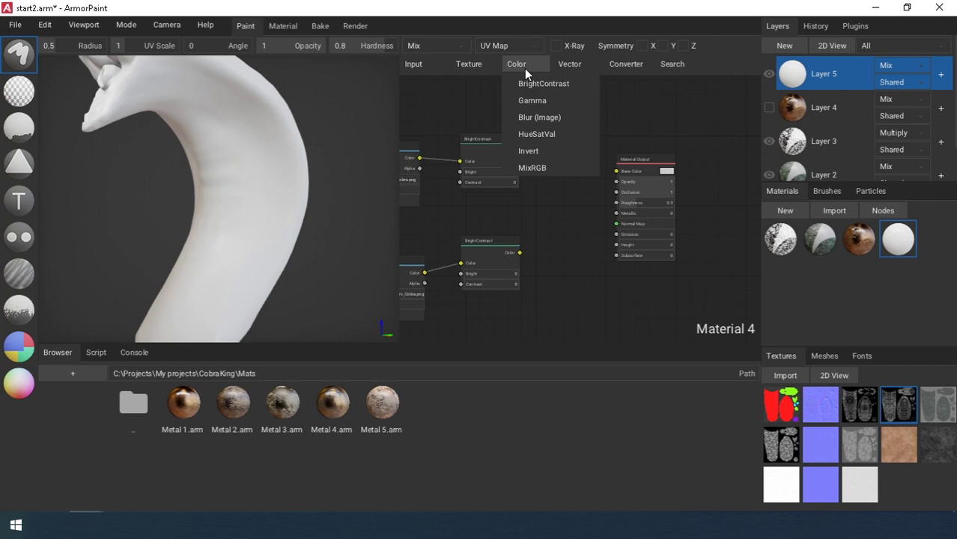
pyautogui.click(564, 153)
pyautogui.moveTo(641, 158); pyautogui.dragTo(712, 149)
pyautogui.scroll(2, 569, 146)
pyautogui.moveTo(619, 147); pyautogui.dragTo(679, 134)
pyautogui.moveTo(614, 189); pyautogui.dragTo(566, 198, button='middle')
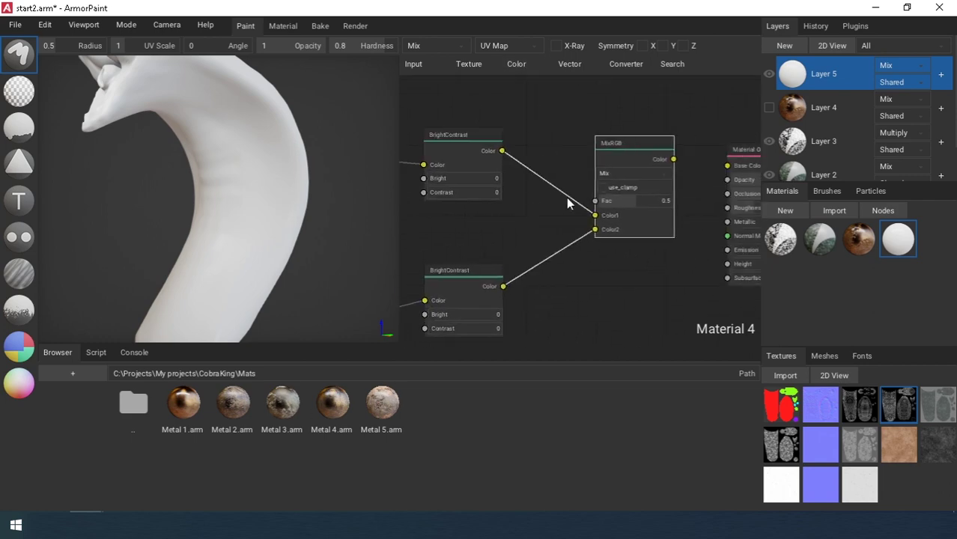
# Shrink the browser area and feed the MixRGB node, set to Subtract with Fac 1, into Base Color.
pyautogui.scroll(-2, 567, 198)
pyautogui.moveTo(566, 343); pyautogui.dragTo(566, 493)
pyautogui.click(567, 131)
pyautogui.click(569, 384)
pyautogui.moveTo(584, 247); pyautogui.dragTo(540, 315, button='middle')
pyautogui.moveTo(553, 192); pyautogui.dragTo(600, 200)
pyautogui.click(540, 240)
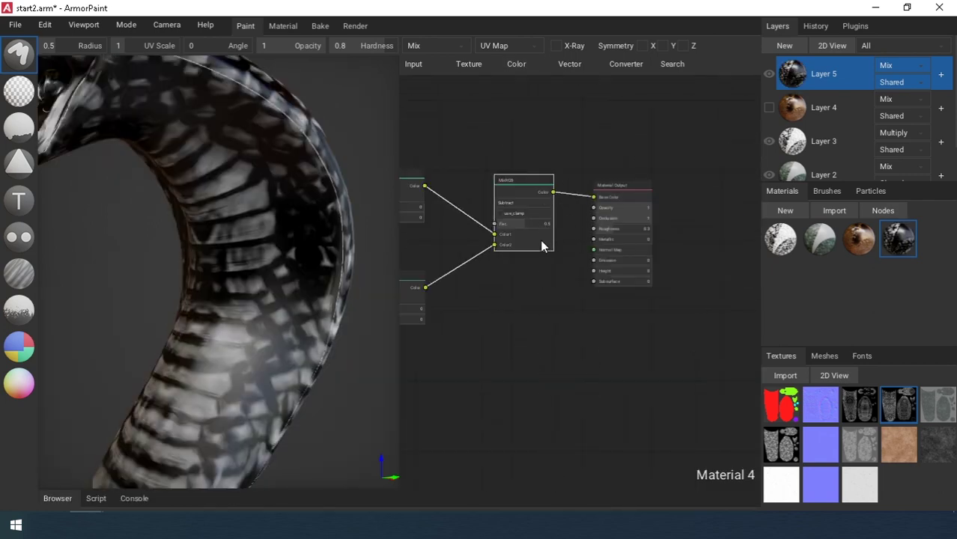
pyautogui.moveTo(535, 223); pyautogui.dragTo(553, 225)
# Set the ambient occlusion BrightContrast to Bright 0.2 and Contrast 0.42, and the curvature one to Bright 0.15 and Contrast 0.29.
pyautogui.moveTo(414, 283); pyautogui.dragTo(613, 356, button='middle')
pyautogui.scroll(2, 612, 355)
pyautogui.moveTo(576, 271); pyautogui.dragTo(598, 286)
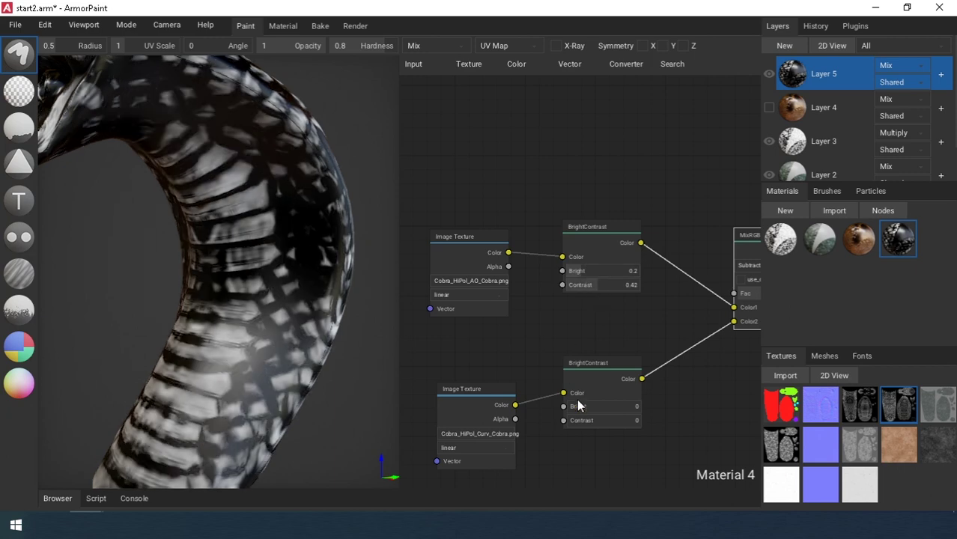
pyautogui.moveTo(575, 406); pyautogui.dragTo(590, 421)
pyautogui.scroll(-3, 178, 289)
pyautogui.moveTo(178, 289); pyautogui.dragTo(251, 327, button='right')
# Add a second MixRGB node before the Material Output and route the Subtract node's color into its Color1.
pyautogui.moveTo(738, 270); pyautogui.dragTo(420, 272, button='right')
pyautogui.moveTo(573, 248); pyautogui.dragTo(728, 227)
pyautogui.scroll(-3, 711, 224)
pyautogui.click(519, 65)
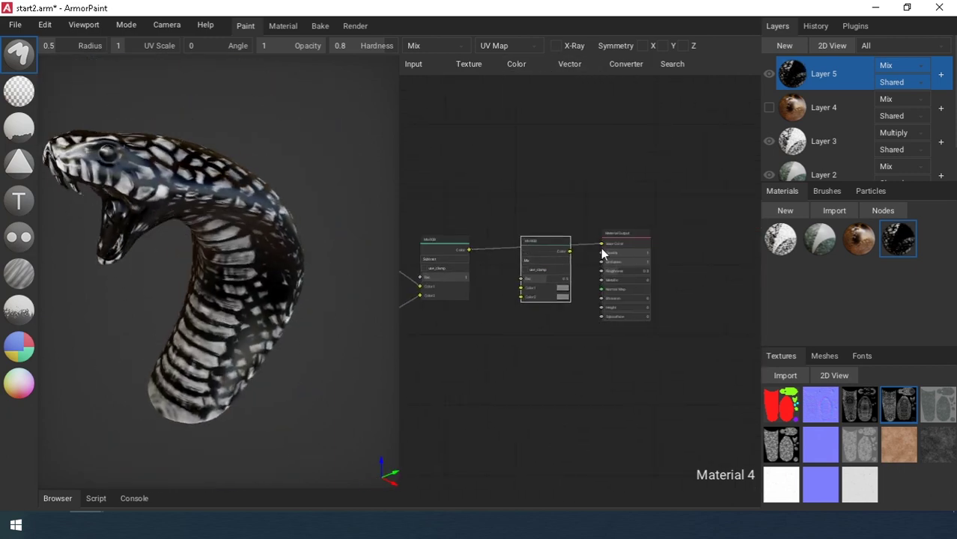
pyautogui.moveTo(601, 244); pyautogui.dragTo(522, 288)
# Add a Noise Texture with its Fac wired into a new BrightContrast node, and space out the surrounding nodes.
pyautogui.moveTo(517, 312); pyautogui.dragTo(558, 277, button='right')
pyautogui.click(469, 64)
pyautogui.click(487, 185)
pyautogui.click(447, 327)
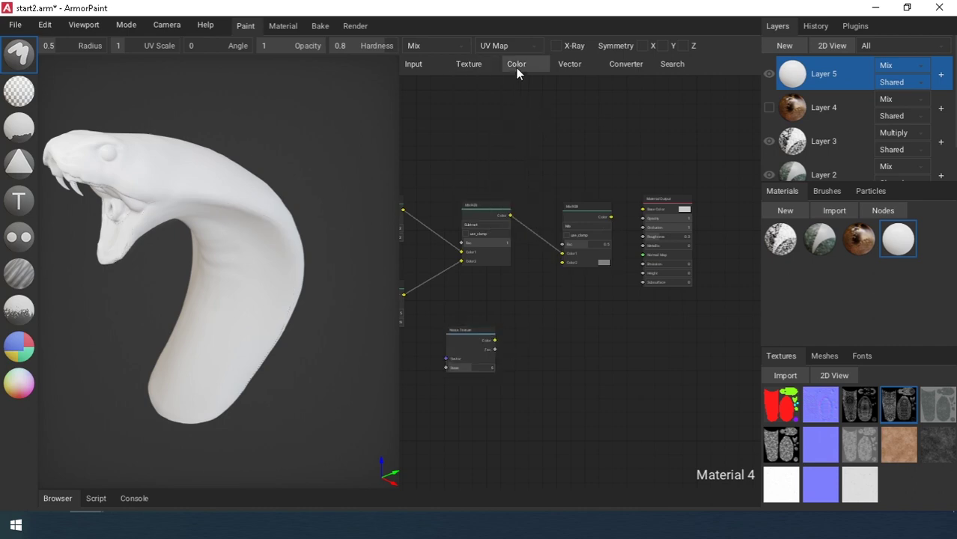
pyautogui.click(544, 83)
pyautogui.scroll(2, 538, 228)
pyautogui.moveTo(588, 239); pyautogui.dragTo(500, 266, button='right')
pyautogui.moveTo(621, 215); pyautogui.dragTo(692, 198)
pyautogui.moveTo(529, 238); pyautogui.dragTo(584, 235)
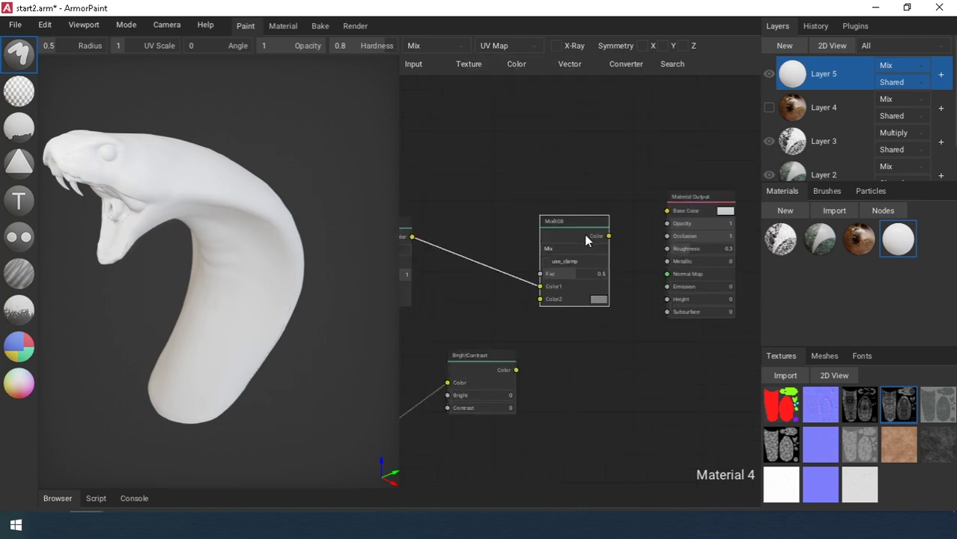
# Connect the noise BrightContrast to the second MixRGB's Color2, and output that node to Base Color with Multiply blending.
pyautogui.moveTo(513, 369); pyautogui.dragTo(537, 298)
pyautogui.moveTo(598, 221); pyautogui.dragTo(655, 192)
pyautogui.click(562, 233)
pyautogui.click(558, 286)
# Set the Noise Texture's Scale to 50 after trying 100.
pyautogui.moveTo(543, 370); pyautogui.dragTo(570, 366, button='right')
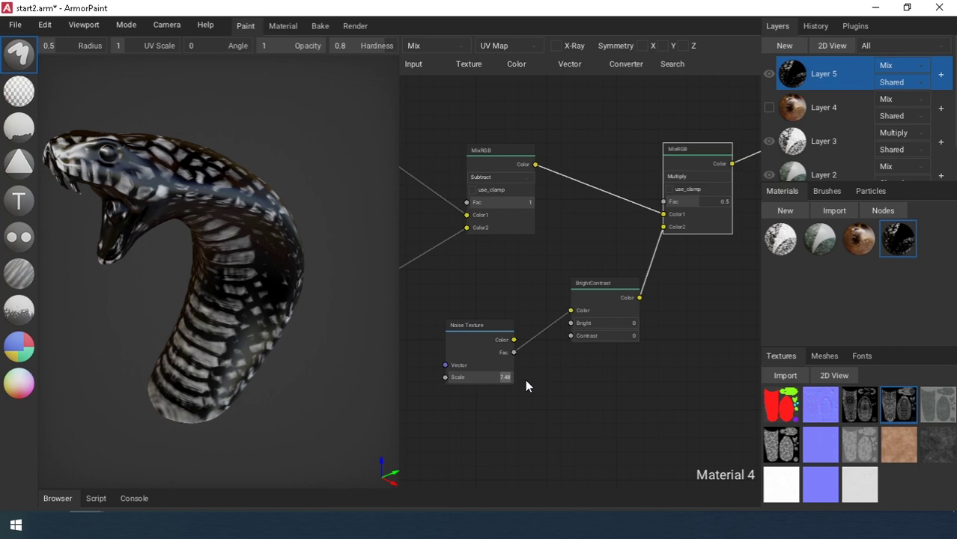
pyautogui.write('100')
pyautogui.press('Return')
pyautogui.scroll(3, 181, 316)
pyautogui.click(507, 380)
pyautogui.write('50')
pyautogui.press('Return')
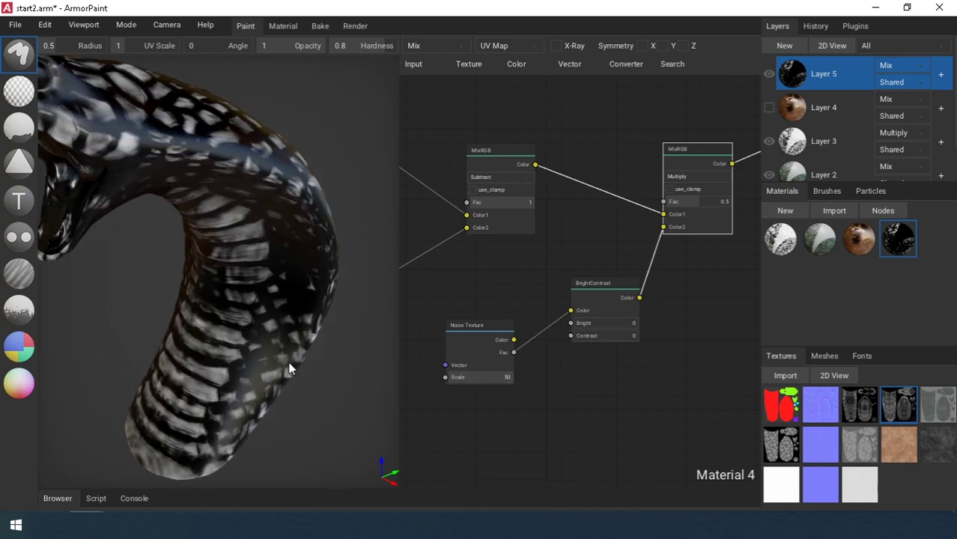
# Adjust the noise pattern's strength in the Multiply branch and enter a Contrast of 3 for its BrightContrast node.
pyautogui.moveTo(289, 363); pyautogui.dragTo(367, 333, button='right')
pyautogui.moveTo(615, 343); pyautogui.dragTo(552, 363, button='right')
pyautogui.scroll(2, 552, 362)
pyautogui.moveTo(525, 391); pyautogui.dragTo(608, 389)
pyautogui.moveTo(507, 376); pyautogui.dragTo(584, 393)
pyautogui.moveTo(351, 363); pyautogui.dragTo(300, 352, button='right')
pyautogui.scroll(4, 299, 352)
pyautogui.click(580, 391)
pyautogui.write('3')
pyautogui.press('Return')
# Set the noise BrightContrast node to Bright 0.12 and Contrast 5.
pyautogui.moveTo(533, 376); pyautogui.dragTo(509, 375)
pyautogui.moveTo(557, 404); pyautogui.dragTo(605, 367, button='right')
pyautogui.click(624, 354)
pyautogui.write('5')
pyautogui.press('Return')
# Set the ambient occlusion BrightContrast's Bright to 0.36 and the Subtract node's Fac to 0.62.
pyautogui.moveTo(314, 352); pyautogui.dragTo(119, 353, button='right')
pyautogui.moveTo(118, 353); pyautogui.dragTo(141, 450, button='middle')
pyautogui.moveTo(429, 226); pyautogui.dragTo(730, 271, button='right')
pyautogui.scroll(1, 572, 226)
pyautogui.moveTo(572, 226)
pyautogui.mouseDown()
pyautogui.moveTo(517, 225)
pyautogui.moveTo(560, 224)
pyautogui.mouseUp()
pyautogui.moveTo(566, 208)
pyautogui.mouseDown()
pyautogui.moveTo(575, 207)
pyautogui.moveTo(557, 205)
pyautogui.mouseUp()
pyautogui.moveTo(696, 247); pyautogui.dragTo(434, 247, button='right')
pyautogui.moveTo(558, 236); pyautogui.dragTo(534, 236)
pyautogui.moveTo(533, 236); pyautogui.dragTo(567, 267, button='middle')
pyautogui.scroll(-2, 525, 237)
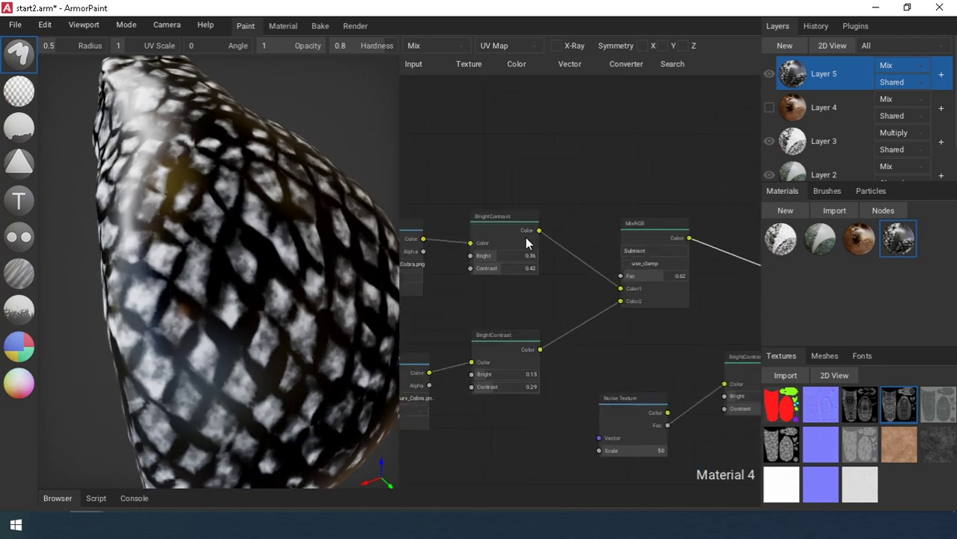
# Set the Subtract node's Fac to 1 and the ambient occlusion BrightContrast's Contrast to 0.82.
pyautogui.moveTo(525, 237); pyautogui.dragTo(523, 276)
pyautogui.scroll(-4, 235, 321)
pyautogui.moveTo(235, 321); pyautogui.dragTo(307, 294, button='right')
pyautogui.scroll(3, 650, 263)
pyautogui.moveTo(671, 280); pyautogui.dragTo(708, 283)
pyautogui.moveTo(436, 326); pyautogui.dragTo(470, 325)
pyautogui.scroll(-2, 297, 305)
pyautogui.moveTo(297, 306); pyautogui.dragTo(228, 311, button='right')
pyautogui.scroll(-3, 549, 313)
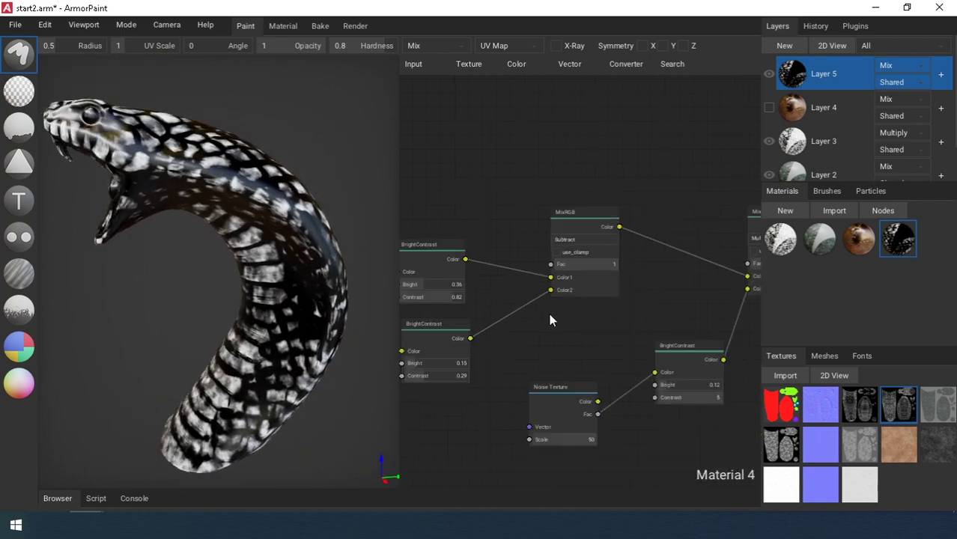
# Set the ambient occlusion BrightContrast's Bright to 0.18 and check the pattern on the cobra.
pyautogui.moveTo(549, 313); pyautogui.dragTo(537, 321, button='right')
pyautogui.moveTo(254, 311); pyautogui.dragTo(302, 301, button='right')
pyautogui.scroll(2, 302, 301)
pyautogui.moveTo(464, 315); pyautogui.dragTo(497, 304, button='right')
pyautogui.moveTo(442, 282); pyautogui.dragTo(429, 283)
pyautogui.scroll(-2, 321, 314)
pyautogui.moveTo(320, 314); pyautogui.dragTo(251, 324, button='right')
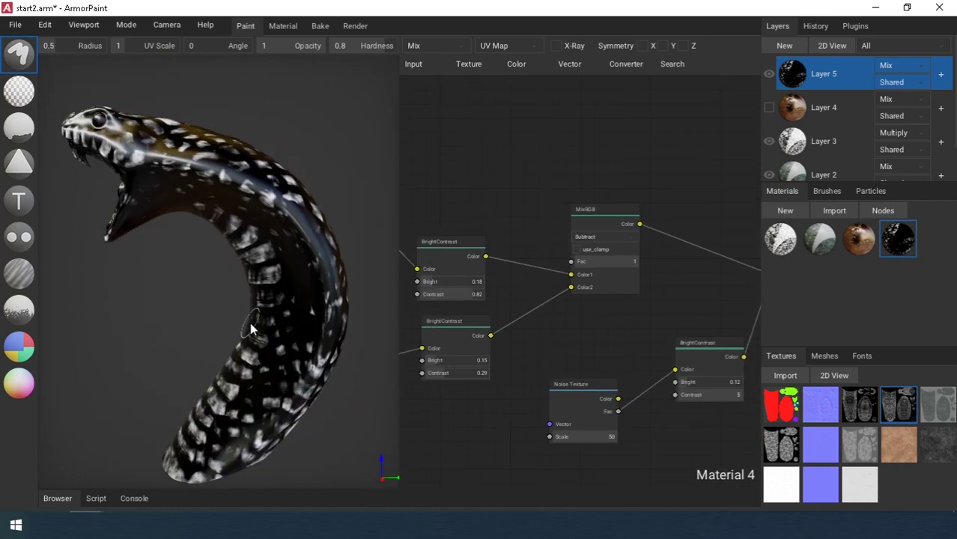
# Hide Layer 5, show Layer 4, and add a black mask to Layer 4.
pyautogui.click(769, 74)
pyautogui.click(770, 108)
pyautogui.rightClick(801, 112)
pyautogui.click(865, 283)
# Fill Layer 4's mask with the Material 4 pattern using the Fill tool.
pyautogui.click(19, 134)
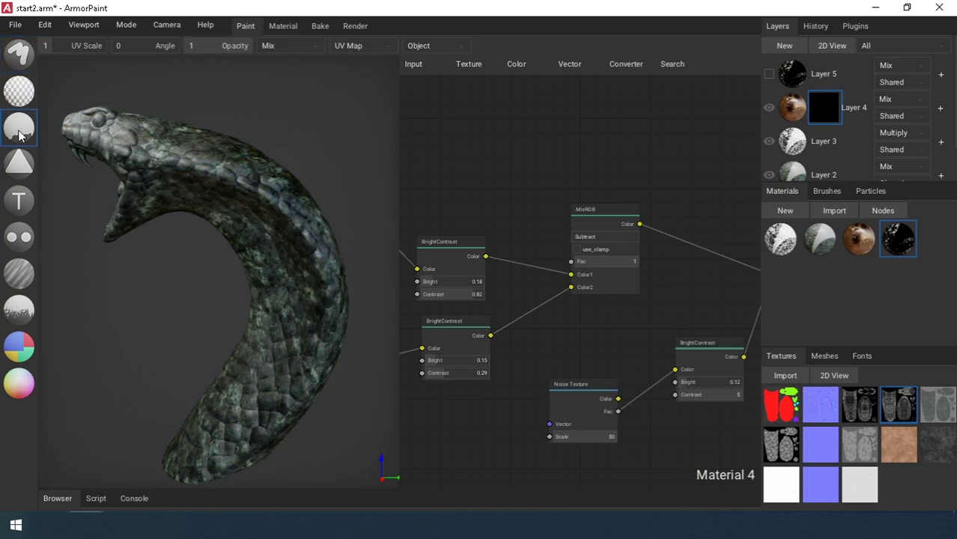
pyautogui.click(274, 249)
pyautogui.moveTo(274, 248)
pyautogui.mouseDown(button='right')
pyautogui.moveTo(133, 368)
pyautogui.moveTo(277, 262)
pyautogui.mouseUp(button='right')
# With only Layer 5's pattern shown, set ambient occlusion to Bright 0.33, Contrast 1 and curvature to Bright 0.3, Contrast 0.69.
pyautogui.scroll(3, 470, 280)
pyautogui.moveTo(469, 280); pyautogui.dragTo(518, 283, button='right')
pyautogui.click(769, 108)
pyautogui.click(769, 77)
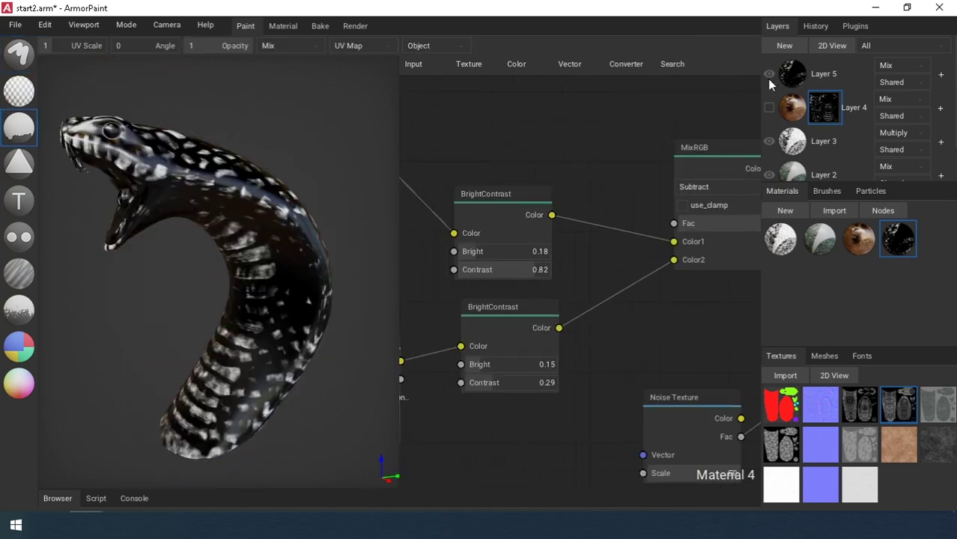
pyautogui.moveTo(473, 252); pyautogui.dragTo(575, 272)
pyautogui.moveTo(575, 273); pyautogui.dragTo(546, 274, button='right')
pyautogui.moveTo(463, 385)
pyautogui.mouseDown()
pyautogui.moveTo(487, 385)
pyautogui.moveTo(472, 384)
pyautogui.mouseUp()
pyautogui.moveTo(449, 367); pyautogui.dragTo(498, 383)
# Show Layer 4 again and hide Layer 5 to check the masked metal on the cobra.
pyautogui.click(769, 108)
pyautogui.click(769, 73)
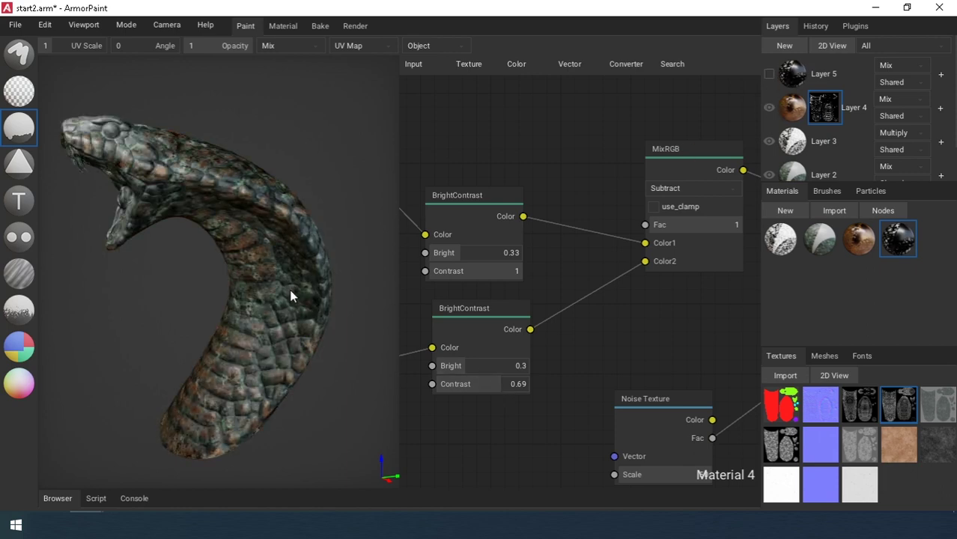
pyautogui.moveTo(291, 296); pyautogui.dragTo(322, 277, button='right')
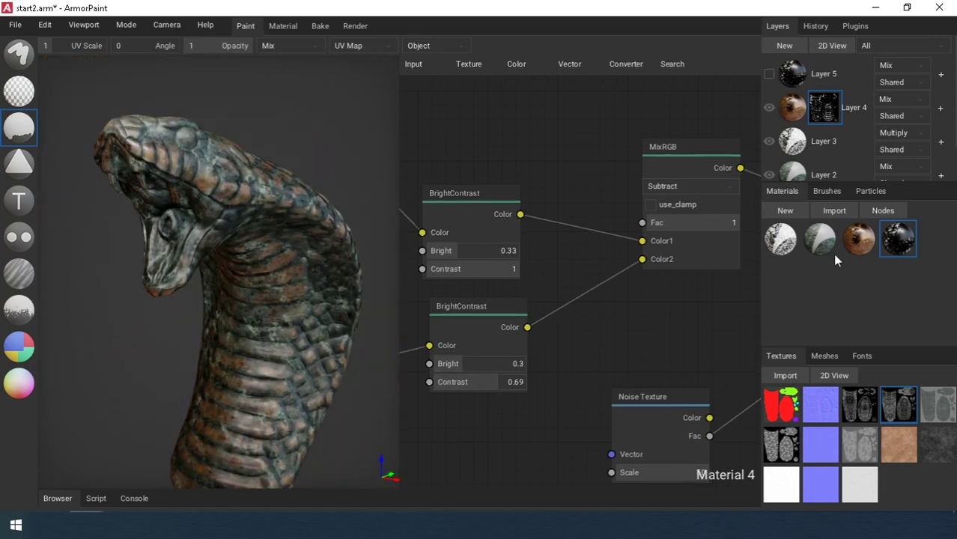
# Disconnect the roughness texture from the Material Output in Material 3.
pyautogui.click(858, 242)
pyautogui.scroll(-3, 617, 251)
pyautogui.moveTo(615, 249); pyautogui.dragTo(656, 244, button='right')
pyautogui.scroll(2, 556, 237)
pyautogui.moveTo(644, 337); pyautogui.dragTo(529, 240, button='right')
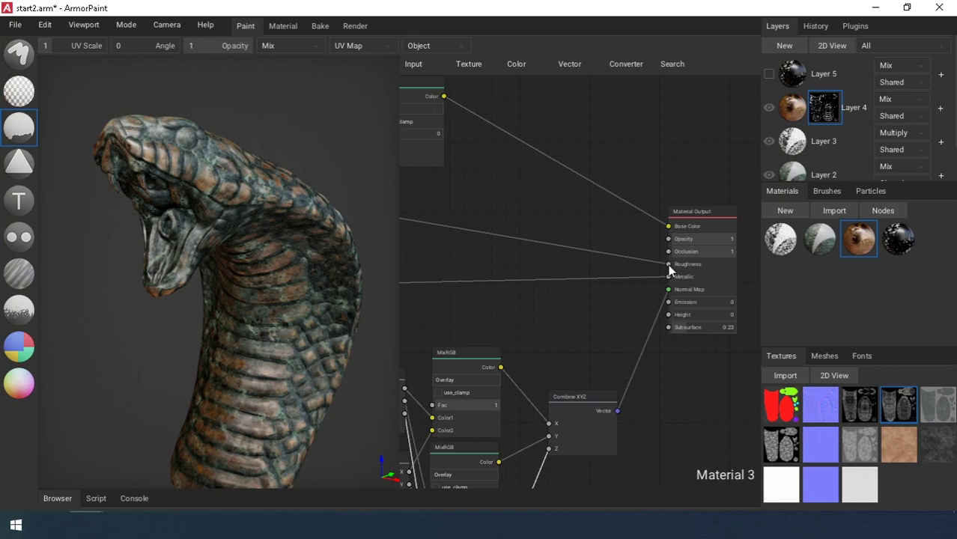
pyautogui.moveTo(668, 265); pyautogui.dragTo(620, 278)
pyautogui.moveTo(692, 270); pyautogui.dragTo(681, 280, button='right')
pyautogui.scroll(2, 318, 326)
pyautogui.moveTo(318, 326); pyautogui.dragTo(291, 310, button='right')
# Show Layer 5 and insert a BrightContrast node between Material 4's Multiply node and Base Color.
pyautogui.click(769, 73)
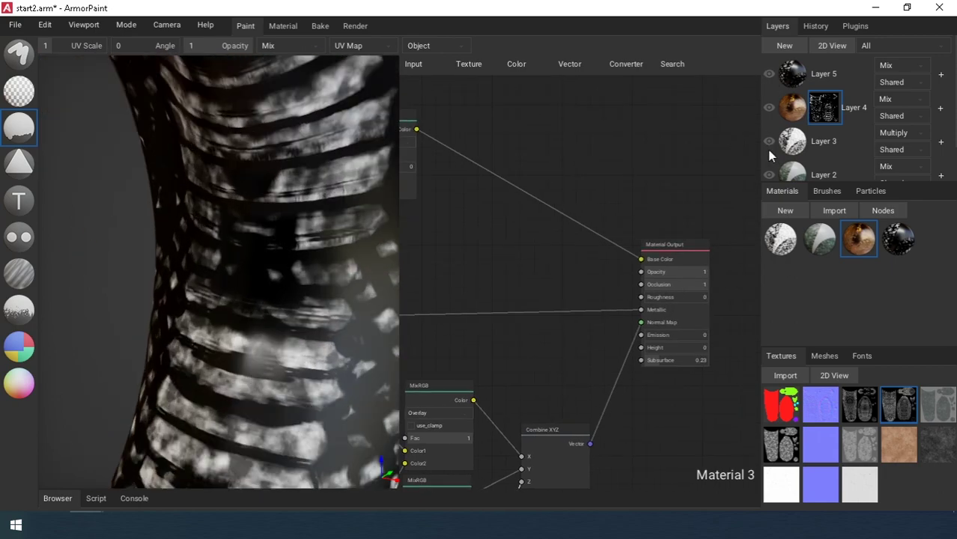
pyautogui.click(898, 238)
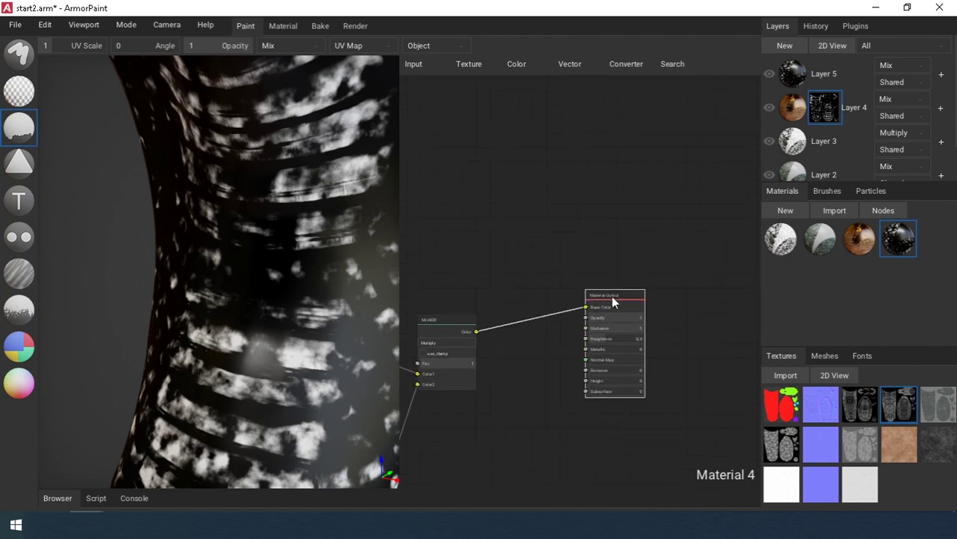
pyautogui.moveTo(612, 296); pyautogui.dragTo(705, 298)
pyautogui.click(529, 64)
pyautogui.click(533, 83)
pyautogui.click(526, 152)
pyautogui.moveTo(476, 332); pyautogui.dragTo(526, 179)
pyautogui.moveTo(586, 167); pyautogui.dragTo(678, 308)
pyautogui.moveTo(551, 155); pyautogui.dragTo(548, 299)
pyautogui.scroll(-5, 365, 342)
pyautogui.moveTo(364, 342); pyautogui.dragTo(203, 318, button='right')
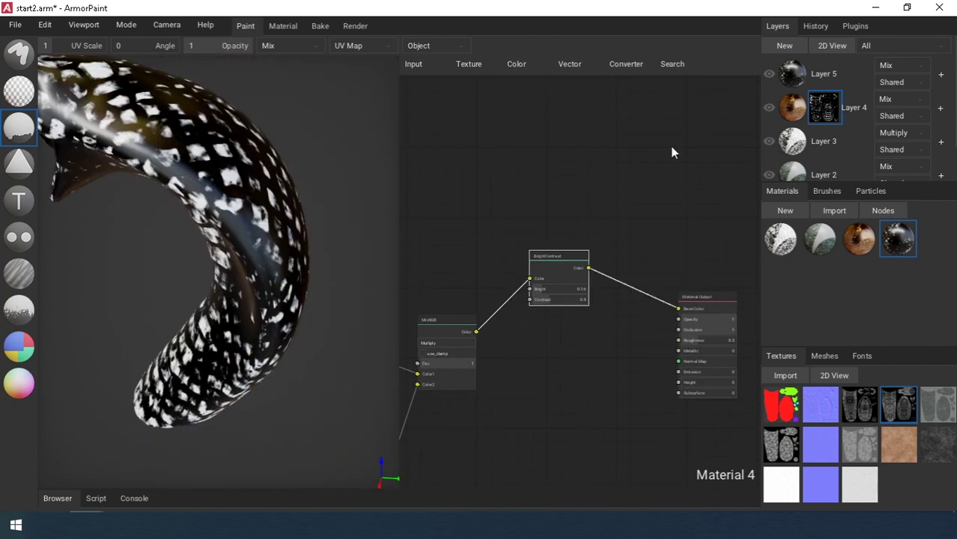
# Set the final BrightContrast node to Bright 0.1 and Contrast 0.12, and hide Layer 5 to check the cobra.
pyautogui.click(769, 73)
pyautogui.moveTo(195, 166); pyautogui.dragTo(309, 274, button='right')
pyautogui.scroll(4, 574, 317)
pyautogui.click(770, 74)
pyautogui.moveTo(536, 331); pyautogui.dragTo(535, 333)
pyautogui.moveTo(536, 350); pyautogui.dragTo(537, 354)
pyautogui.click(769, 73)
pyautogui.moveTo(66, 209); pyautogui.dragTo(113, 224, button='right')
pyautogui.scroll(-2, 547, 243)
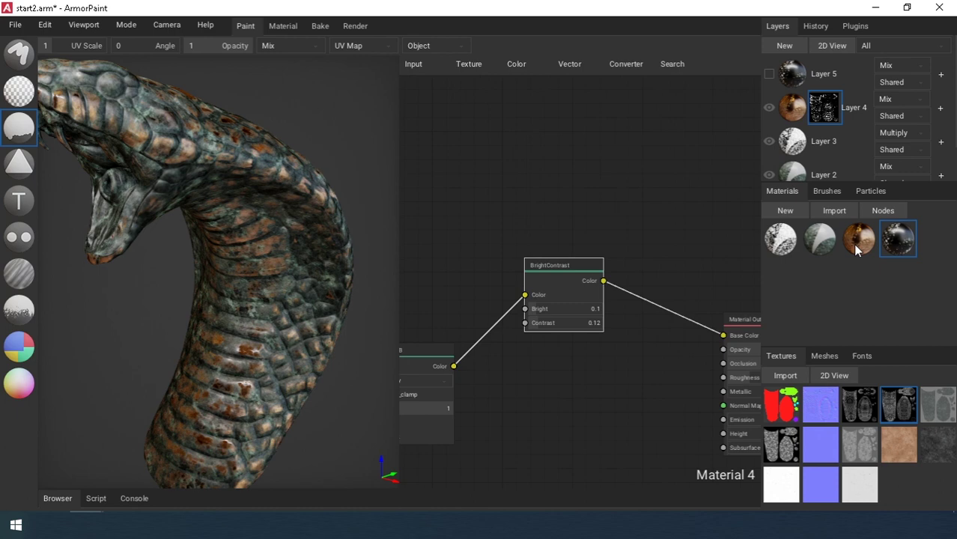
# Select Material 3 to review its nodes and save the project.
pyautogui.click(859, 238)
pyautogui.moveTo(247, 352); pyautogui.dragTo(310, 285, button='right')
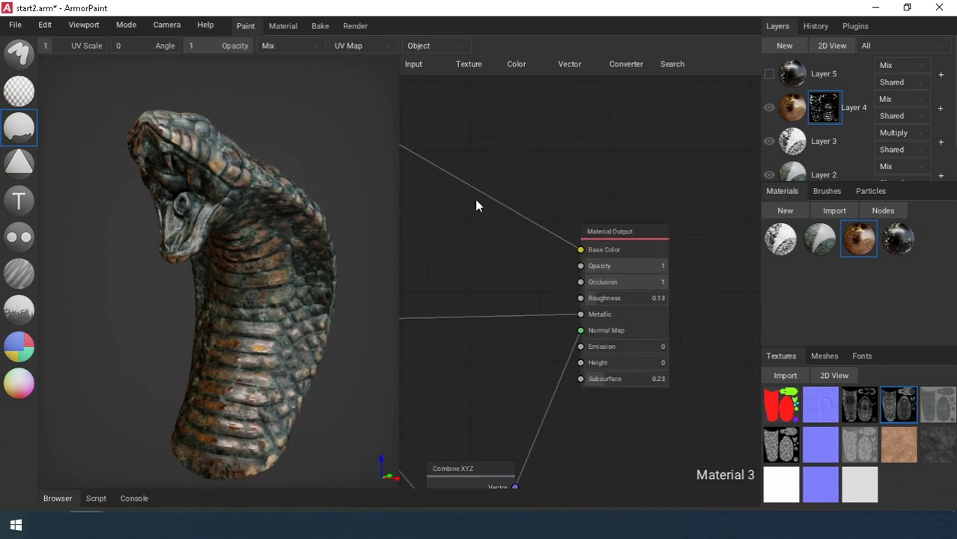
pyautogui.moveTo(476, 200); pyautogui.dragTo(462, 224, button='right')
pyautogui.click(16, 27)
pyautogui.click(42, 84)
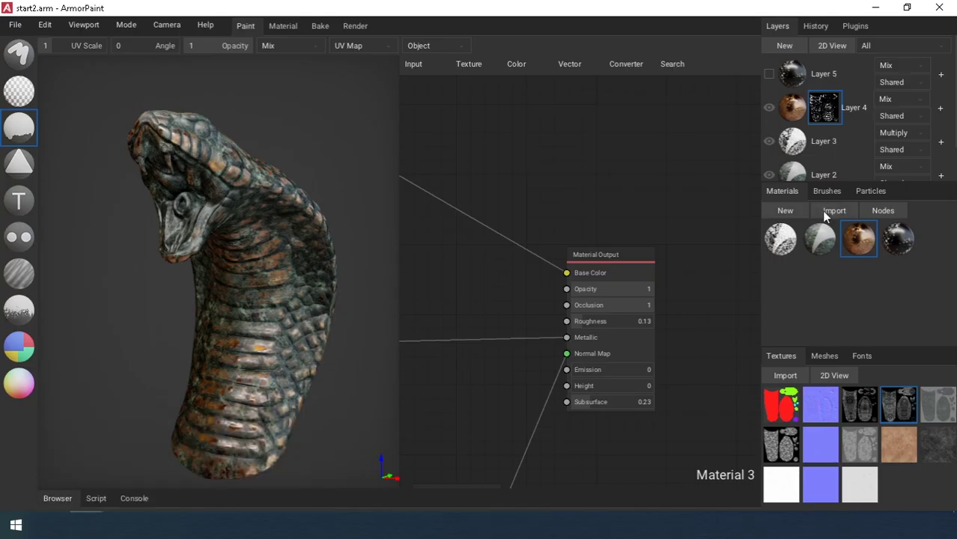
# Create a new material and delete its default RGB node.
pyautogui.click(785, 211)
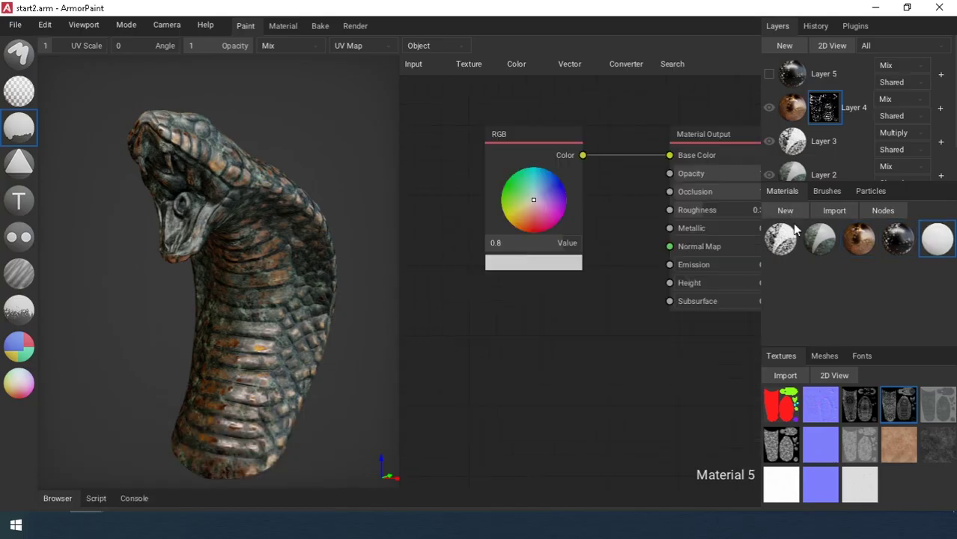
pyautogui.moveTo(591, 140); pyautogui.dragTo(583, 166, button='right')
pyautogui.click(532, 166)
pyautogui.press('Delete')
pyautogui.scroll(-3, 532, 168)
# Feed a Spherical Gradient Texture into Material 5's Base Color and apply the material as a fill layer above Layer 5.
pyautogui.click(469, 66)
pyautogui.click(480, 115)
pyautogui.click(480, 221)
pyautogui.click(479, 259)
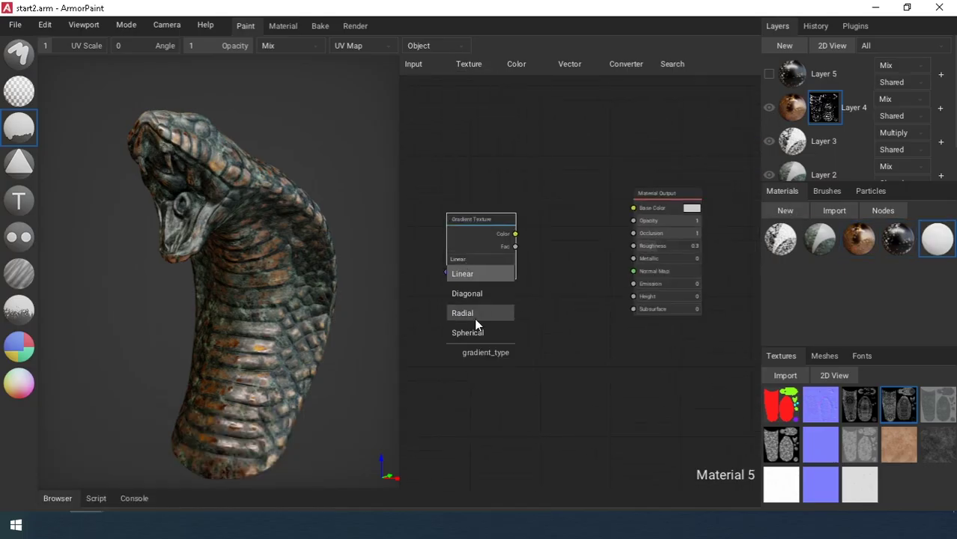
pyautogui.click(467, 332)
pyautogui.moveTo(515, 234); pyautogui.dragTo(633, 209)
pyautogui.click(817, 69)
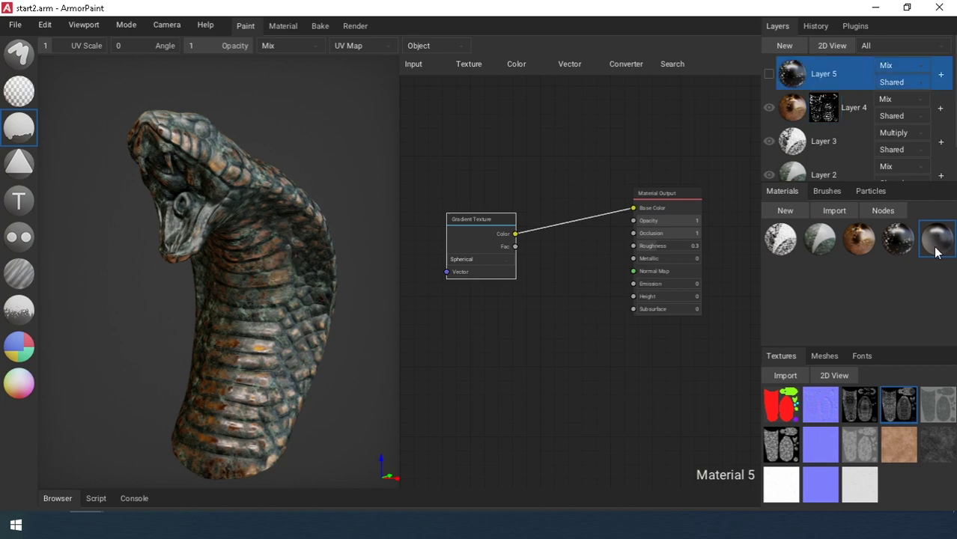
pyautogui.moveTo(936, 253); pyautogui.dragTo(300, 321)
# Add Texture Coord and Mapping nodes, routing Object coordinates through Mapping into the Gradient Texture's Vector.
pyautogui.click(413, 64)
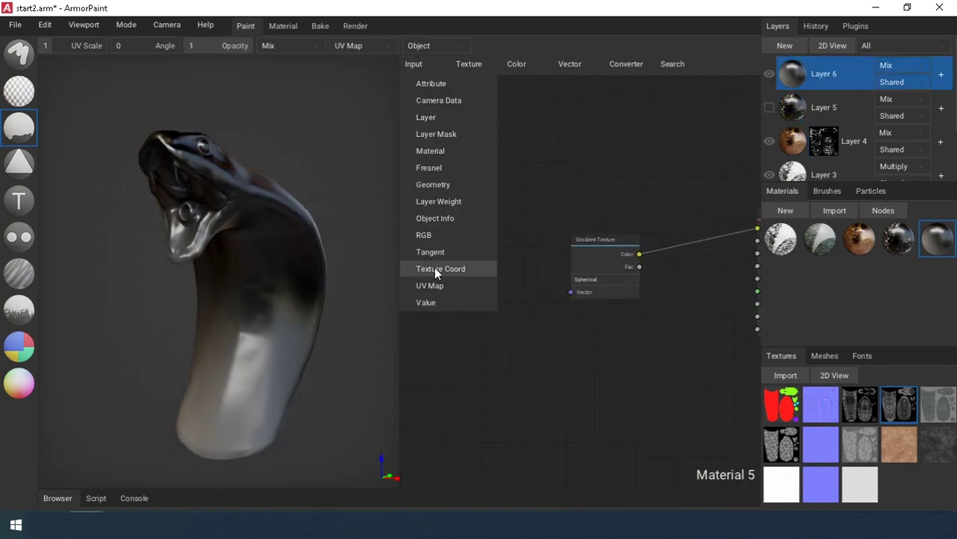
pyautogui.click(436, 270)
pyautogui.click(570, 64)
pyautogui.click(572, 100)
pyautogui.click(526, 217)
pyautogui.moveTo(597, 240); pyautogui.dragTo(636, 243)
pyautogui.moveTo(478, 318); pyautogui.dragTo(517, 392)
pyautogui.moveTo(591, 228); pyautogui.dragTo(610, 295)
pyautogui.scroll(1, 531, 323)
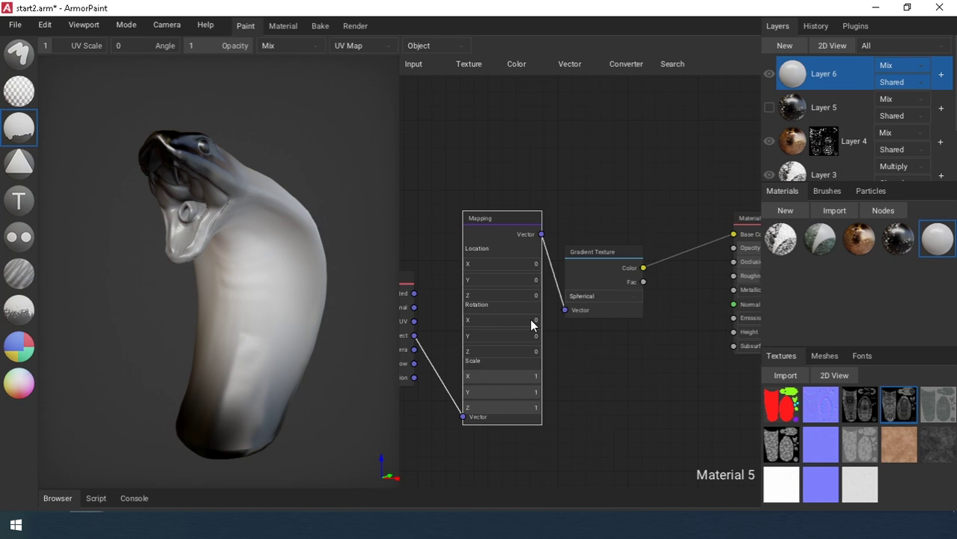
# Raise the Mapping node's Z location to shift the gradient along the cobra, and move Material Output farther from the gradient.
pyautogui.scroll(2, 531, 322)
pyautogui.moveTo(531, 322); pyautogui.dragTo(586, 244, button='right')
pyautogui.moveTo(525, 231); pyautogui.dragTo(579, 233)
pyautogui.moveTo(361, 277); pyautogui.dragTo(293, 281, button='right')
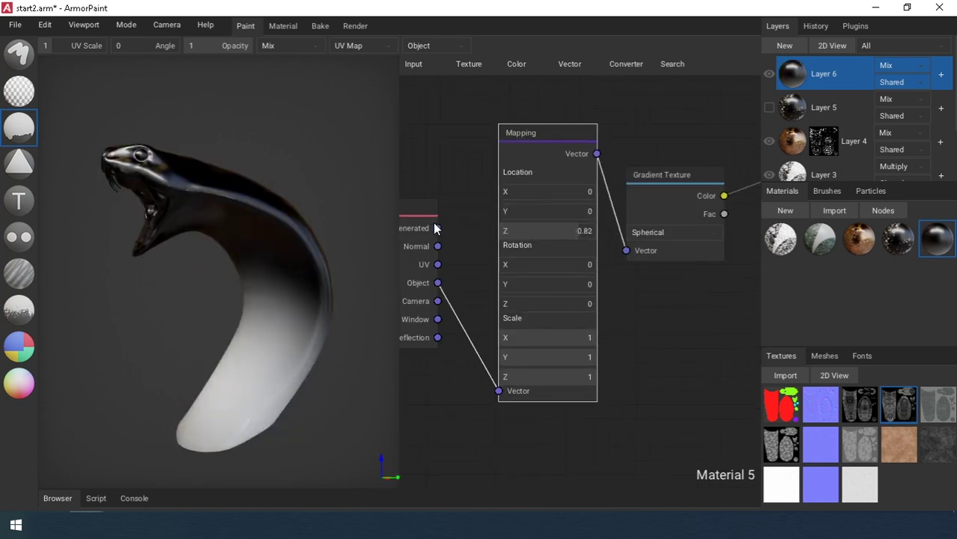
pyautogui.moveTo(574, 232); pyautogui.dragTo(561, 235)
pyautogui.moveTo(161, 263); pyautogui.dragTo(219, 268, button='right')
pyautogui.scroll(-2, 674, 300)
pyautogui.moveTo(674, 300); pyautogui.dragTo(464, 346, button='right')
pyautogui.moveTo(591, 213); pyautogui.dragTo(692, 209)
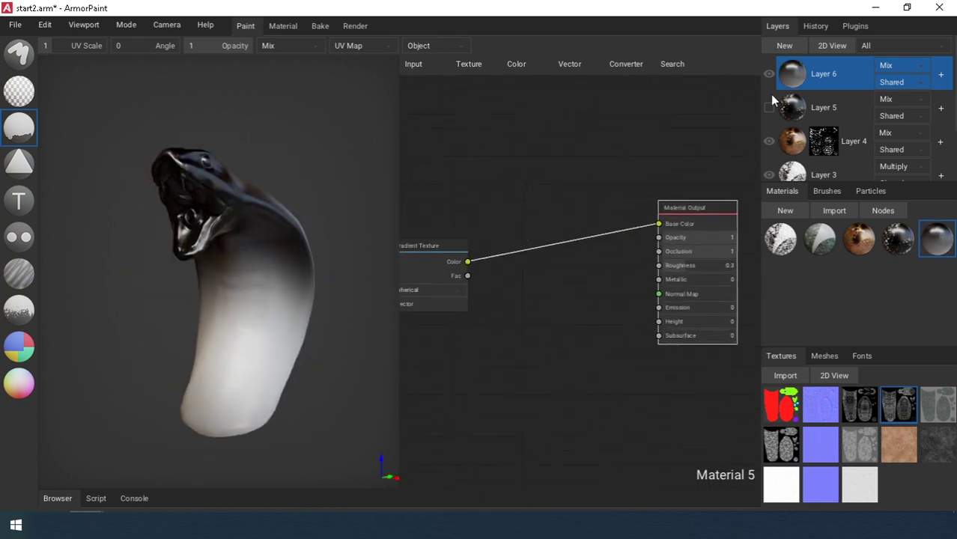
pyautogui.moveTo(690, 259); pyautogui.dragTo(690, 281, button='right')
# Insert an Invert node between the Gradient Texture's Color and Base Color.
pyautogui.click(519, 65)
pyautogui.click(529, 151)
pyautogui.click(525, 172)
pyautogui.moveTo(468, 285); pyautogui.dragTo(524, 222)
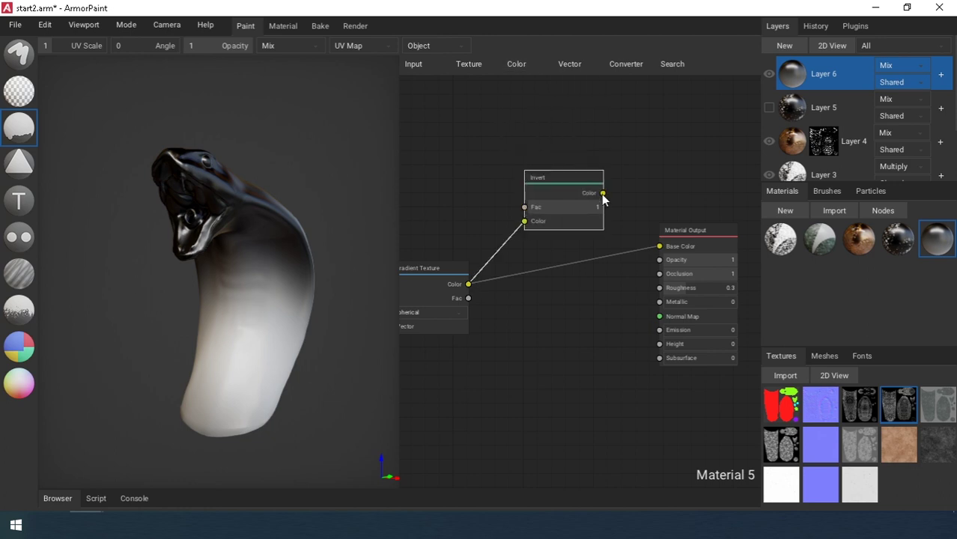
pyautogui.moveTo(603, 194); pyautogui.dragTo(659, 246)
pyautogui.moveTo(564, 178); pyautogui.dragTo(563, 200)
# Delete the Invert node and reconnect the Gradient Texture's Color directly to Base Color.
pyautogui.moveTo(528, 277); pyautogui.dragTo(706, 237, button='right')
pyautogui.moveTo(523, 270)
pyautogui.mouseDown()
pyautogui.moveTo(507, 269)
pyautogui.moveTo(525, 270)
pyautogui.mouseUp()
pyautogui.moveTo(637, 229); pyautogui.dragTo(535, 253, button='right')
pyautogui.press('Delete')
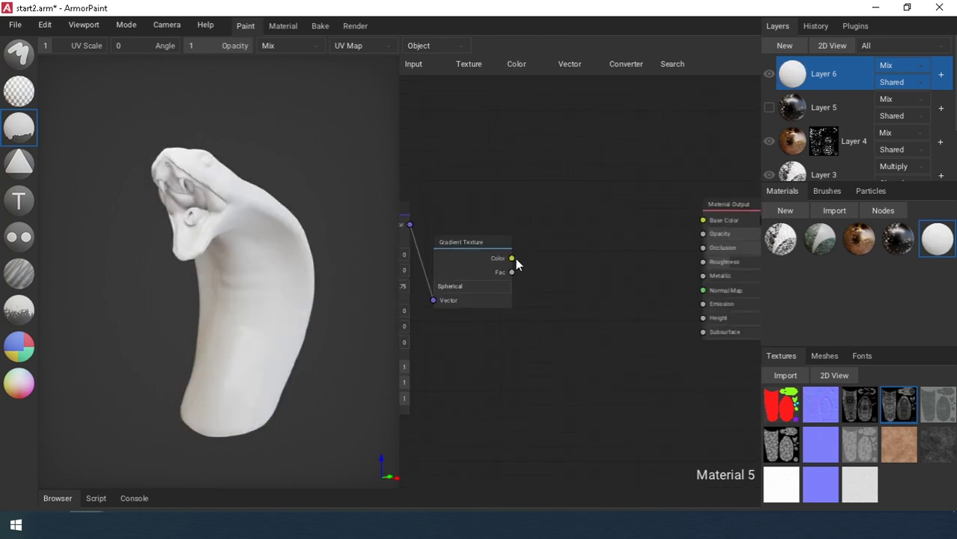
pyautogui.moveTo(512, 258); pyautogui.dragTo(703, 221)
pyautogui.click(583, 240)
pyautogui.moveTo(524, 251)
pyautogui.mouseDown(button='right')
pyautogui.moveTo(630, 206)
pyautogui.moveTo(469, 275)
pyautogui.mouseUp(button='right')
pyautogui.click(583, 240)
# Turn off the Opacity, Normal, Occlusion, Roughness, Metallic, Height and Emission channels of Layer 6.
pyautogui.rightClick(792, 78)
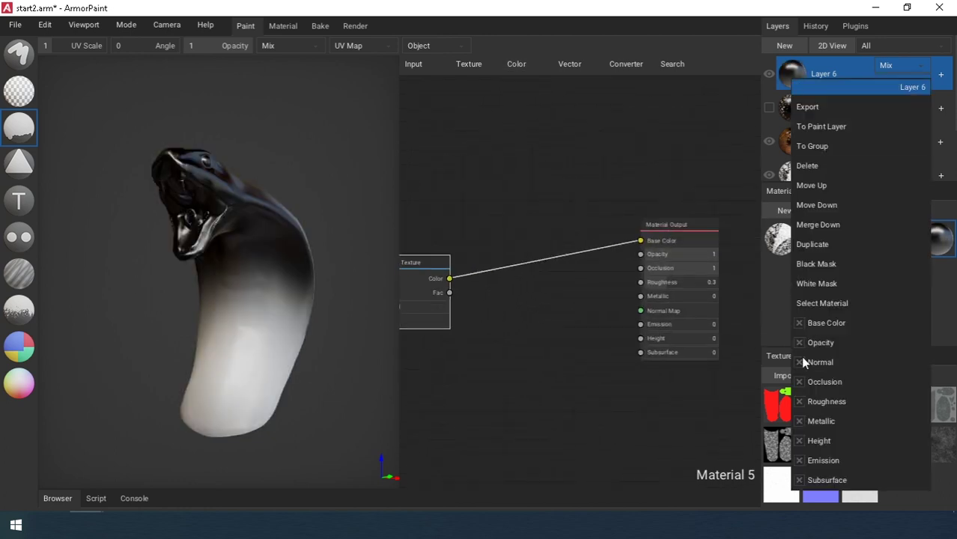
pyautogui.click(800, 343)
pyautogui.click(800, 362)
pyautogui.click(800, 382)
pyautogui.click(800, 403)
pyautogui.click(800, 421)
pyautogui.click(800, 441)
pyautogui.click(800, 460)
pyautogui.moveTo(462, 225); pyautogui.dragTo(519, 225, button='right')
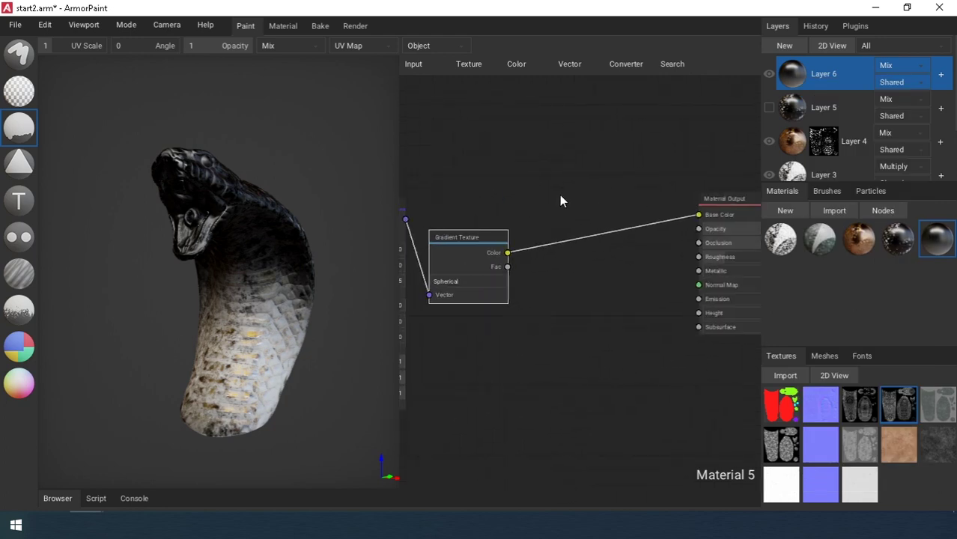
# Add an Invert node to Material 5 and route the gradient color through it into Base Color.
pyautogui.moveTo(561, 196); pyautogui.dragTo(580, 190, button='right')
pyautogui.click(517, 65)
pyautogui.click(539, 155)
pyautogui.click(594, 161)
pyautogui.moveTo(528, 245); pyautogui.dragTo(592, 207)
pyautogui.moveTo(671, 180); pyautogui.dragTo(717, 210)
# Set the Mapping node's X scale to 0.34 and reduce its Z scale and Z location.
pyautogui.moveTo(503, 306); pyautogui.dragTo(685, 301, button='right')
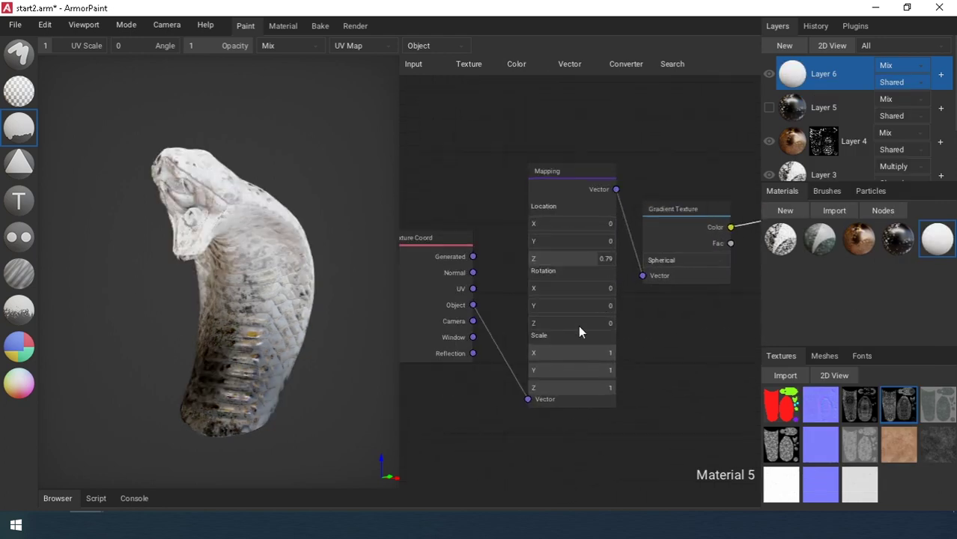
pyautogui.moveTo(607, 353); pyautogui.dragTo(573, 353)
pyautogui.moveTo(587, 388); pyautogui.dragTo(559, 390)
pyautogui.moveTo(572, 353); pyautogui.dragTo(556, 353)
pyautogui.moveTo(565, 388); pyautogui.dragTo(584, 388)
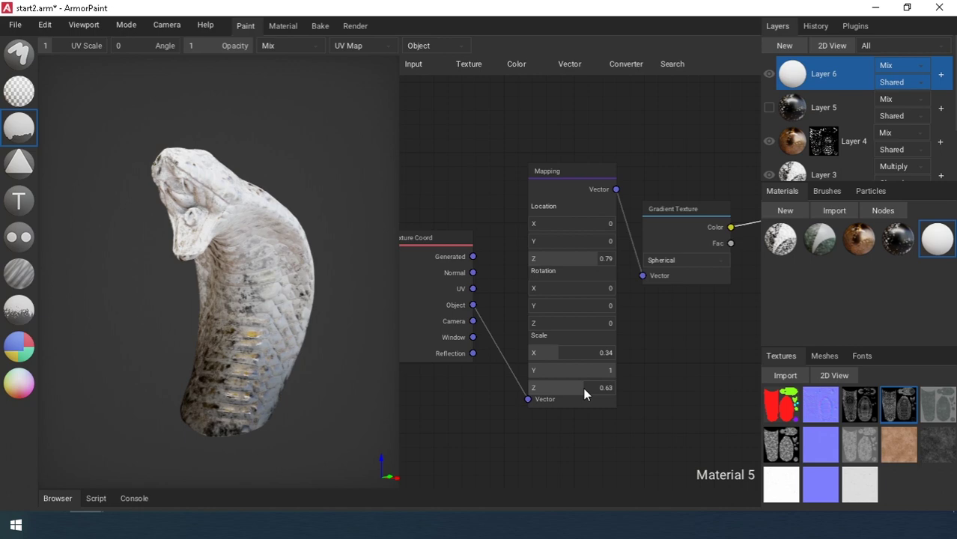
pyautogui.moveTo(596, 259); pyautogui.dragTo(561, 266)
pyautogui.moveTo(583, 387); pyautogui.dragTo(567, 390)
# Insert a BrightContrast node between Material 5's Invert node and Base Color.
pyautogui.moveTo(722, 247); pyautogui.dragTo(420, 300, button='right')
pyautogui.moveTo(587, 240); pyautogui.dragTo(654, 234)
pyautogui.click(516, 64)
pyautogui.click(544, 98)
pyautogui.click(581, 159)
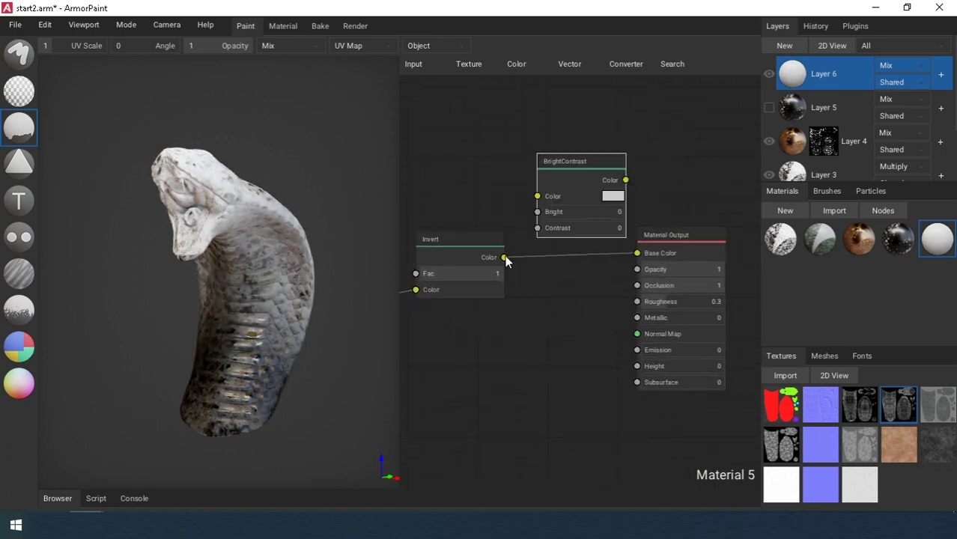
pyautogui.moveTo(505, 258); pyautogui.dragTo(538, 196)
pyautogui.moveTo(626, 181); pyautogui.dragTo(637, 253)
pyautogui.moveTo(573, 161); pyautogui.dragTo(571, 182)
# Set the BrightContrast node to Bright 0.08 and Contrast 0.82.
pyautogui.moveTo(554, 249); pyautogui.dragTo(608, 251)
pyautogui.moveTo(565, 233); pyautogui.dragTo(544, 236)
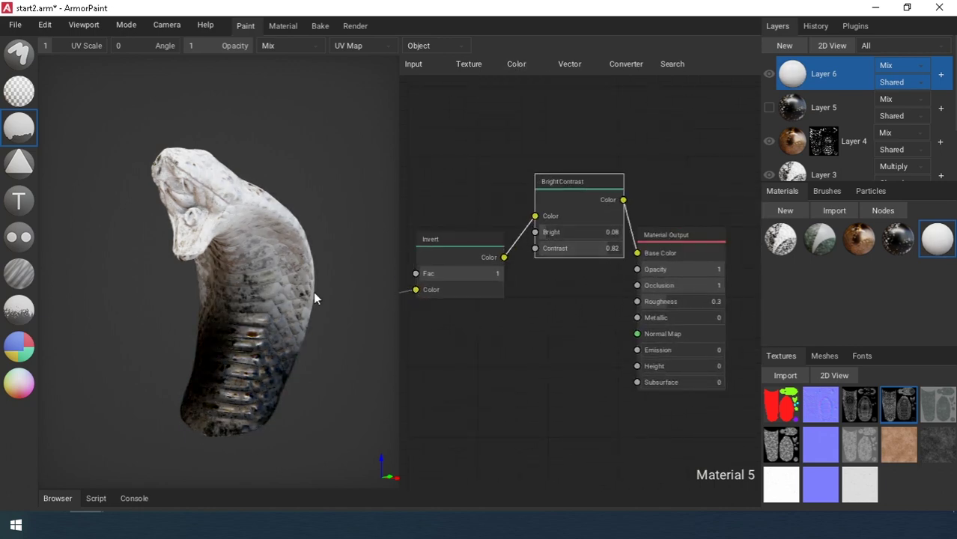
pyautogui.moveTo(315, 293); pyautogui.dragTo(280, 295, button='right')
# Fine-tune the Mapping node's Z location and its X and Z scales.
pyautogui.moveTo(449, 302); pyautogui.dragTo(722, 281, button='right')
pyautogui.scroll(1, 570, 288)
pyautogui.moveTo(555, 287); pyautogui.dragTo(557, 288)
pyautogui.moveTo(554, 391); pyautogui.dragTo(549, 391)
pyautogui.moveTo(567, 429)
pyautogui.mouseDown()
pyautogui.moveTo(579, 428)
pyautogui.moveTo(559, 429)
pyautogui.mouseUp()
pyautogui.moveTo(199, 308); pyautogui.dragTo(261, 305, button='right')
# Set the BrightContrast node to Bright 0 and Contrast 1.
pyautogui.moveTo(722, 281); pyautogui.dragTo(419, 285, button='right')
pyautogui.moveTo(514, 244); pyautogui.dragTo(553, 242)
pyautogui.moveTo(470, 224); pyautogui.dragTo(448, 225)
pyautogui.moveTo(251, 259)
pyautogui.mouseDown(button='right')
pyautogui.moveTo(185, 252)
pyautogui.moveTo(243, 258)
pyautogui.mouseUp(button='right')
pyautogui.moveTo(500, 295); pyautogui.dragTo(785, 279, button='right')
pyautogui.moveTo(672, 254); pyautogui.dragTo(710, 258)
pyautogui.moveTo(691, 297)
pyautogui.mouseDown(button='right')
pyautogui.moveTo(651, 310)
pyautogui.moveTo(283, 357)
pyautogui.mouseUp(button='right')
# Move Layer 6 below Layer 4 and set its blending to Multiply.
pyautogui.moveTo(790, 75)
pyautogui.mouseDown()
pyautogui.moveTo(773, 67)
pyautogui.moveTo(803, 175)
pyautogui.mouseUp()
pyautogui.click(893, 133)
pyautogui.click(895, 189)
pyautogui.scroll(-1, 636, 187)
pyautogui.scroll(-1, 809, 142)
pyautogui.scroll(1, 809, 142)
pyautogui.scroll(2, 329, 239)
# Expand Layer 6's settings and set its opacity to 0.35.
pyautogui.click(942, 143)
pyautogui.scroll(2, 300, 300)
pyautogui.moveTo(314, 330)
pyautogui.mouseDown(button='right')
pyautogui.moveTo(215, 358)
pyautogui.moveTo(296, 333)
pyautogui.mouseUp(button='right')
pyautogui.scroll(-2, 296, 333)
pyautogui.scroll(-1, 782, 146)
pyautogui.moveTo(804, 152); pyautogui.dragTo(797, 153)
pyautogui.moveTo(406, 217); pyautogui.dragTo(442, 240, button='right')
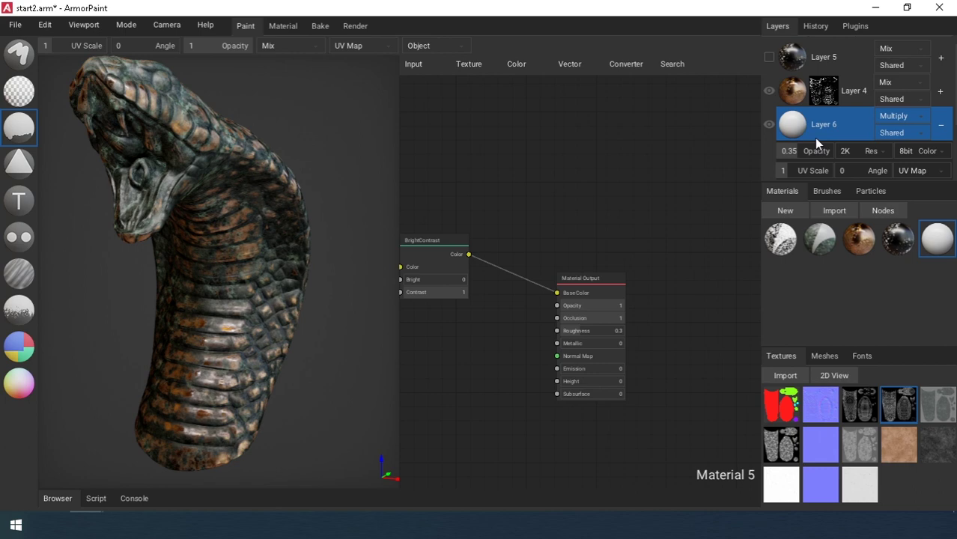
# Add a MixRGB node that combines the BrightContrast color with a Noise Texture, and connect it to Base Color.
pyautogui.scroll(-2, 524, 225)
pyautogui.moveTo(299, 292); pyautogui.dragTo(281, 286, button='right')
pyautogui.moveTo(501, 259); pyautogui.dragTo(533, 269, button='right')
pyautogui.moveTo(602, 275); pyautogui.dragTo(659, 264)
pyautogui.scroll(2, 591, 217)
pyautogui.click(518, 65)
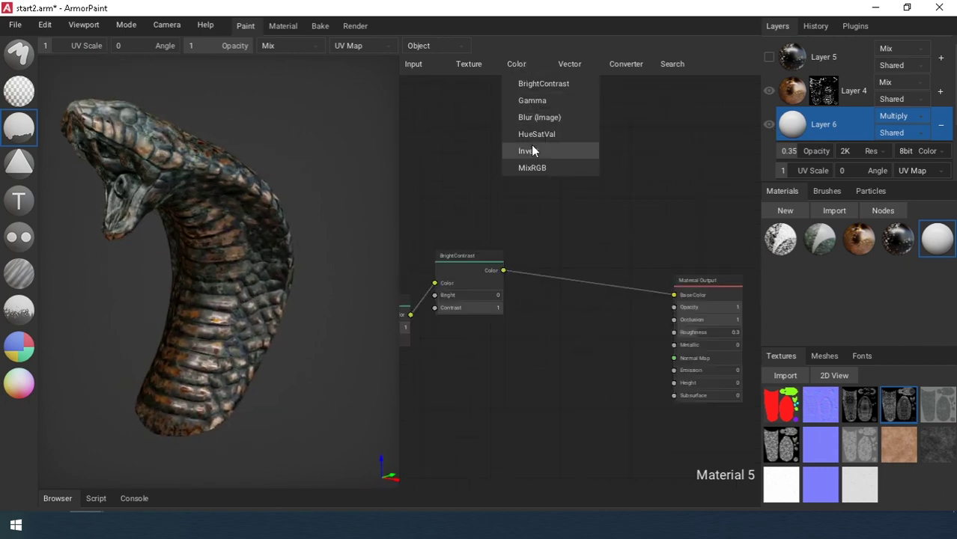
pyautogui.click(532, 168)
pyautogui.click(469, 64)
pyautogui.click(487, 198)
pyautogui.moveTo(534, 356); pyautogui.dragTo(563, 287)
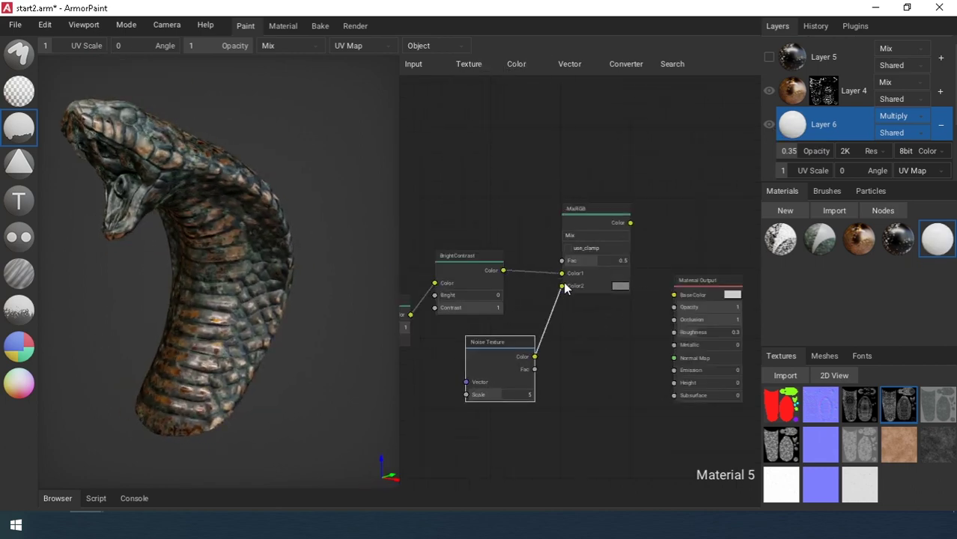
pyautogui.moveTo(631, 222); pyautogui.dragTo(674, 295)
pyautogui.moveTo(596, 214); pyautogui.dragTo(593, 232)
# Set the Noise Texture's scale to 10 and connect its Fac output to MixRGB's Color2.
pyautogui.scroll(2, 588, 255)
pyautogui.moveTo(561, 273); pyautogui.dragTo(602, 240, button='right')
pyautogui.moveTo(517, 333); pyautogui.dragTo(465, 348)
pyautogui.moveTo(474, 416); pyautogui.dragTo(618, 417)
pyautogui.moveTo(515, 384); pyautogui.dragTo(599, 284)
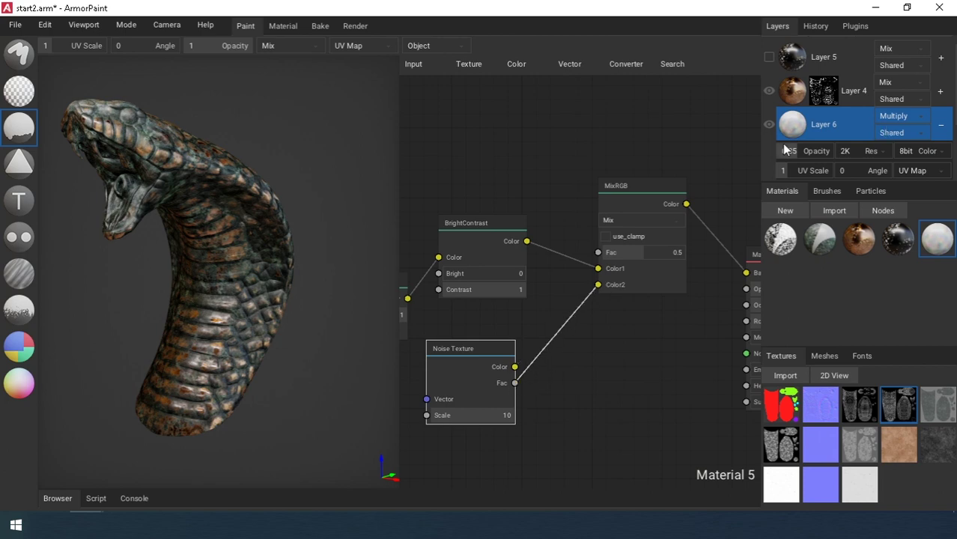
# Set Layer 6's blending to Mix and its opacity to 1.
pyautogui.click(901, 116)
pyautogui.click(899, 134)
pyautogui.moveTo(799, 153); pyautogui.dragTo(837, 153)
# Set the MixRGB node's Fac to 1 and its blend mode to Multiply.
pyautogui.moveTo(645, 254); pyautogui.dragTo(691, 253)
pyautogui.click(639, 221)
pyautogui.click(632, 270)
pyautogui.scroll(-2, 775, 146)
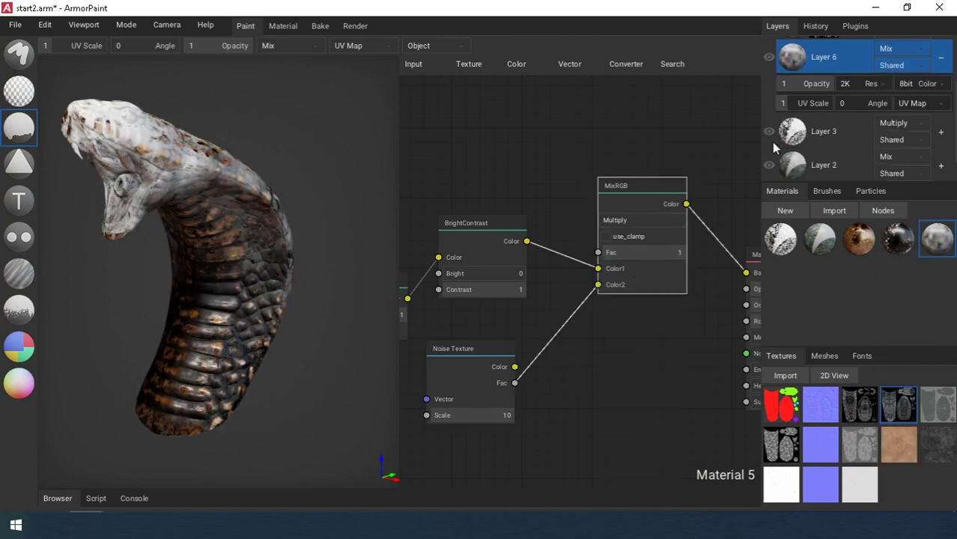
pyautogui.scroll(3, 769, 135)
# Set the Noise Texture's scale to 40 and try Overlay, Screen and Lighten as MixRGB's blend mode.
pyautogui.moveTo(456, 415); pyautogui.dragTo(483, 411)
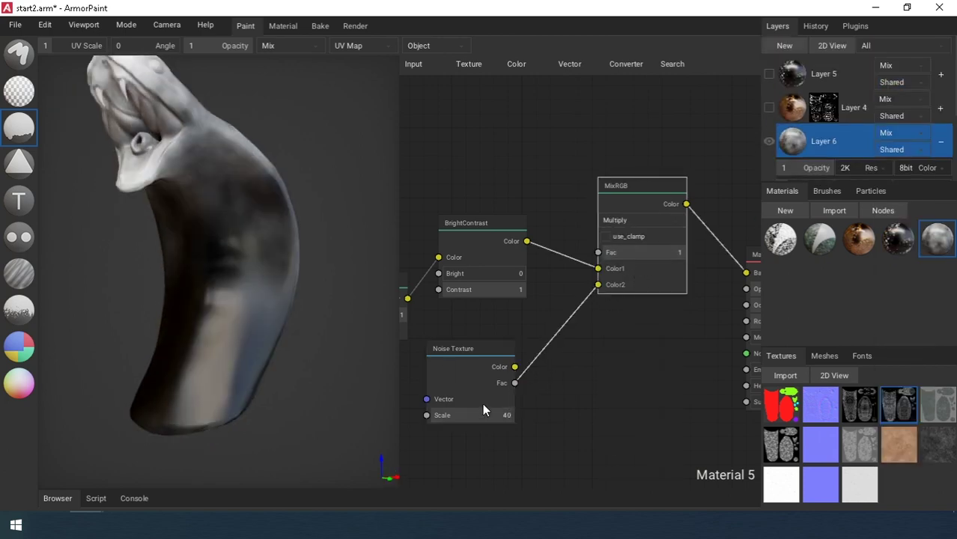
pyautogui.click(615, 220)
pyautogui.click(622, 391)
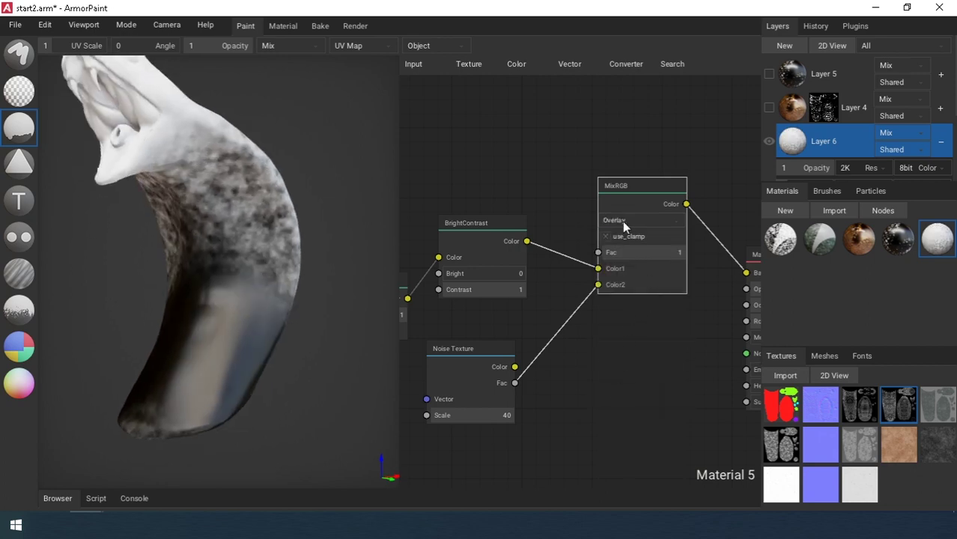
pyautogui.click(622, 221)
pyautogui.click(622, 333)
pyautogui.click(619, 221)
pyautogui.click(617, 315)
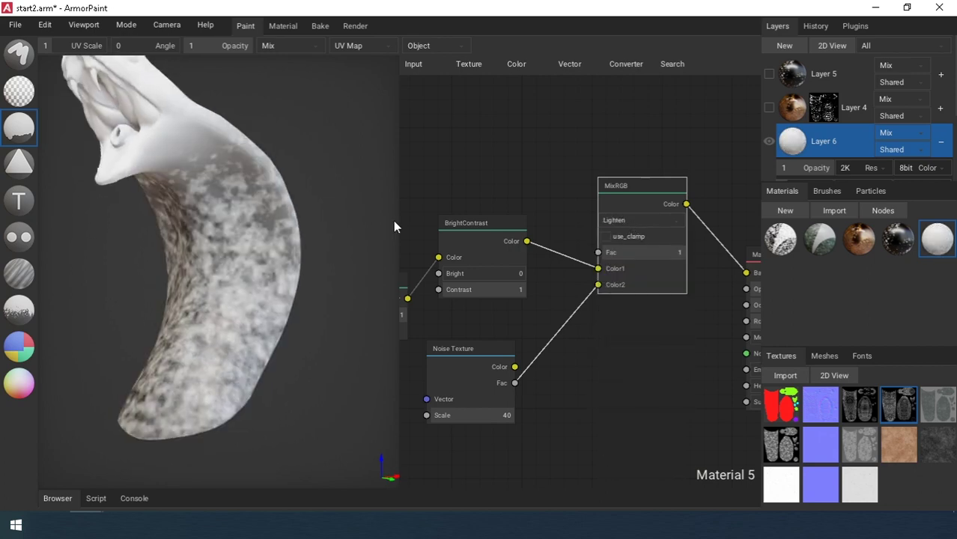
# Try Subtract on the MixRGB node and change its blend mode to Linear Light.
pyautogui.moveTo(393, 220); pyautogui.dragTo(392, 248, button='right')
pyautogui.click(638, 221)
pyautogui.click(626, 471)
pyautogui.moveTo(404, 302); pyautogui.dragTo(342, 322, button='right')
pyautogui.click(584, 240)
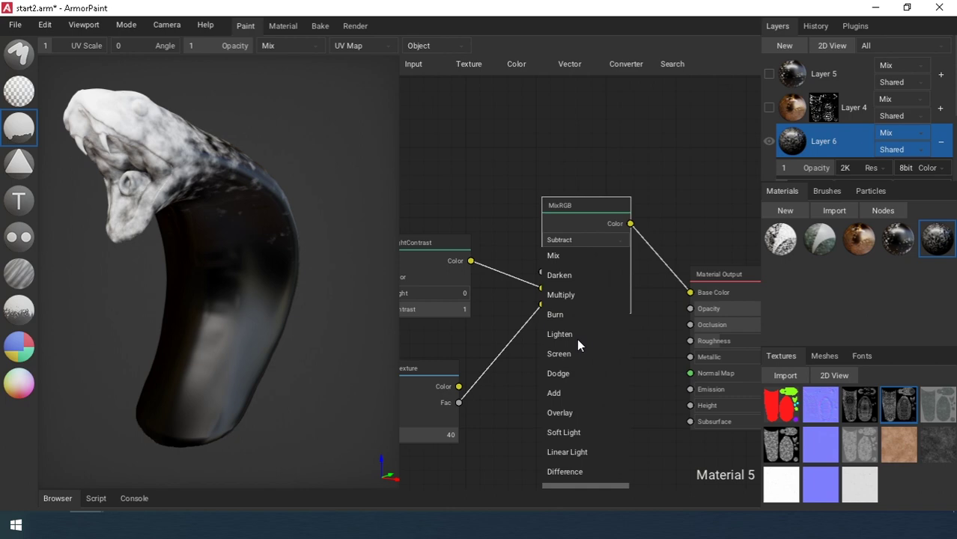
pyautogui.click(567, 452)
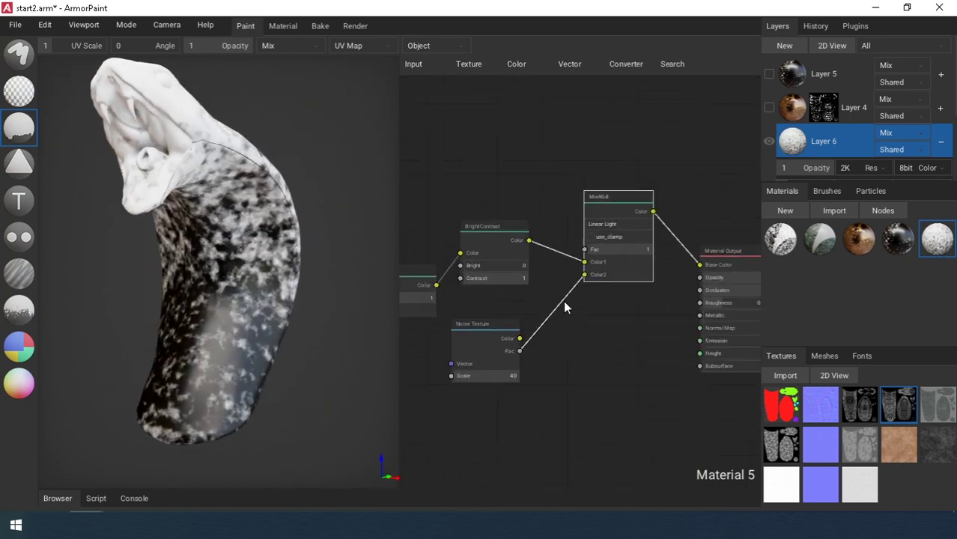
# Set Layer 6's blending to Multiply and reduce its opacity to about 0.45.
pyautogui.click(893, 188)
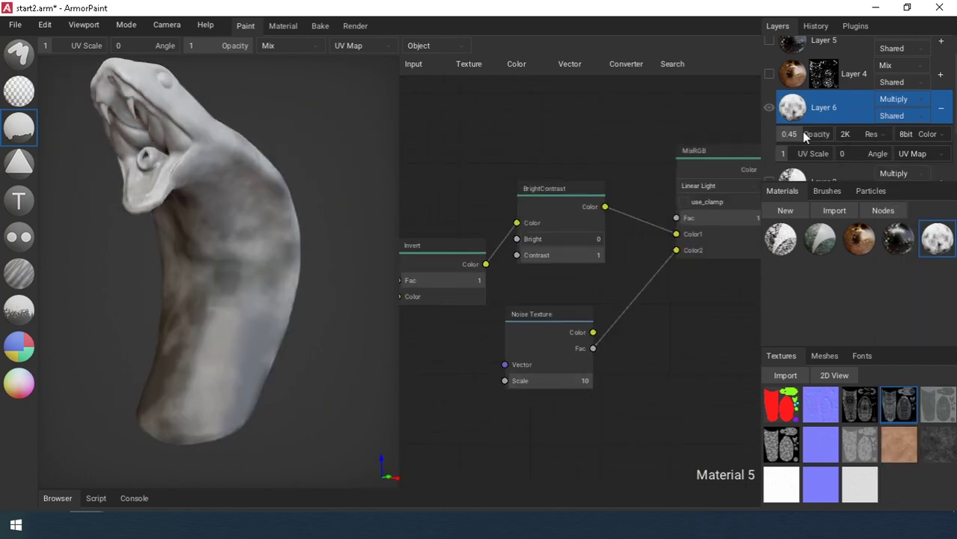
pyautogui.moveTo(804, 137); pyautogui.dragTo(807, 137)
pyautogui.scroll(-3, 805, 135)
# Show Layer 4 and the hidden layers beneath Layer 6 again.
pyautogui.click(769, 97)
pyautogui.click(769, 130)
pyautogui.scroll(4, 783, 124)
pyautogui.click(769, 107)
pyautogui.scroll(-2, 848, 130)
# Set Layer 6's opacity to 0.6 and check the darkened cobra from other angles.
pyautogui.moveTo(232, 344); pyautogui.dragTo(334, 281, button='right')
pyautogui.moveTo(799, 100); pyautogui.dragTo(810, 102)
pyautogui.moveTo(322, 315); pyautogui.dragTo(215, 335, button='right')
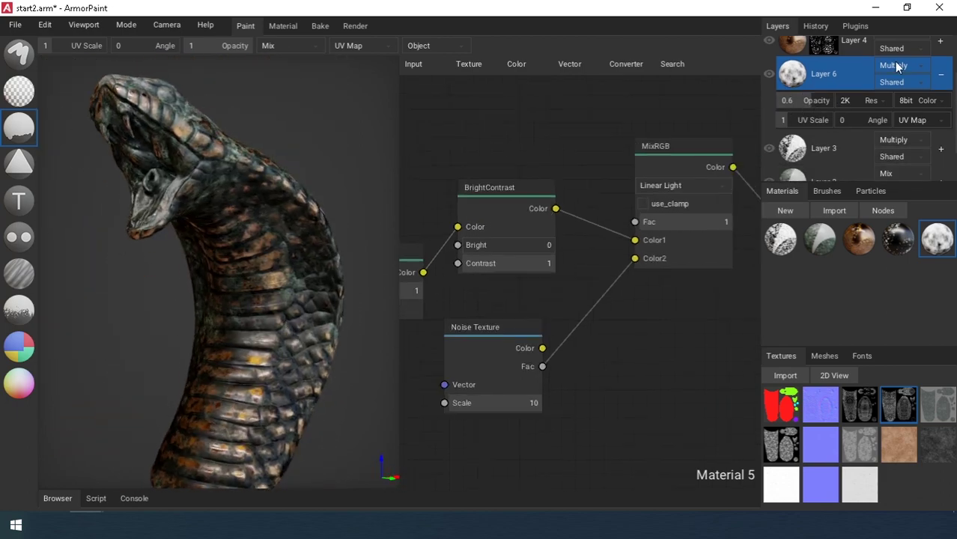
# Try Overlay and Soft Light blending on Layer 6 at an opacity of about 0.44.
pyautogui.moveTo(217, 322)
pyautogui.mouseDown(button='right')
pyautogui.moveTo(222, 310)
pyautogui.moveTo(232, 314)
pyautogui.mouseUp(button='right')
pyautogui.moveTo(811, 100); pyautogui.dragTo(803, 105)
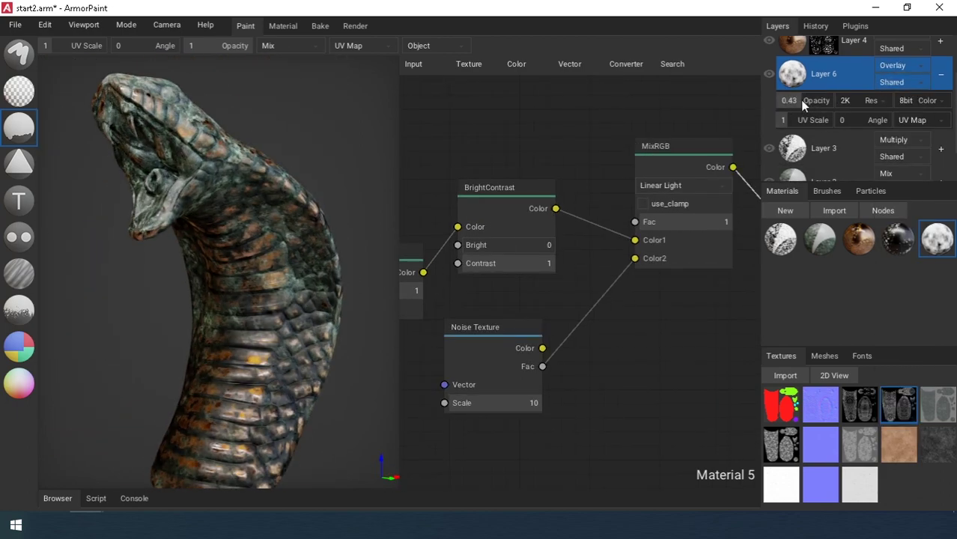
pyautogui.click(893, 65)
pyautogui.click(895, 255)
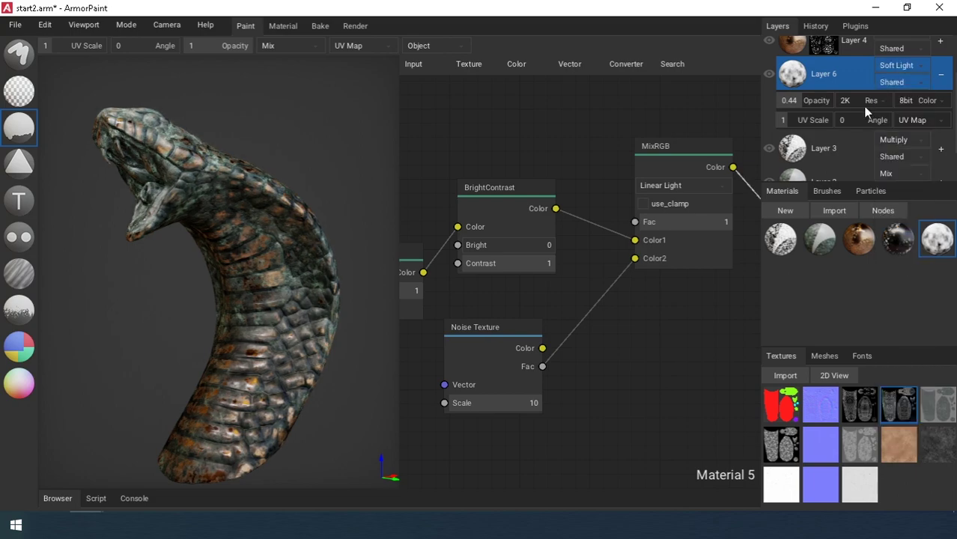
# Set Layer 6's blending to Multiply and its opacity to 0.5.
pyautogui.click(895, 65)
pyautogui.click(894, 121)
pyautogui.moveTo(169, 330); pyautogui.dragTo(213, 329, button='right')
pyautogui.moveTo(802, 102); pyautogui.dragTo(806, 103)
pyautogui.moveTo(246, 304); pyautogui.dragTo(264, 296, button='right')
# Set the Noise Texture node's Scale to 30 and check the finer noise on the cobra.
pyautogui.moveTo(533, 408); pyautogui.dragTo(561, 397, button='right')
pyautogui.click(562, 396)
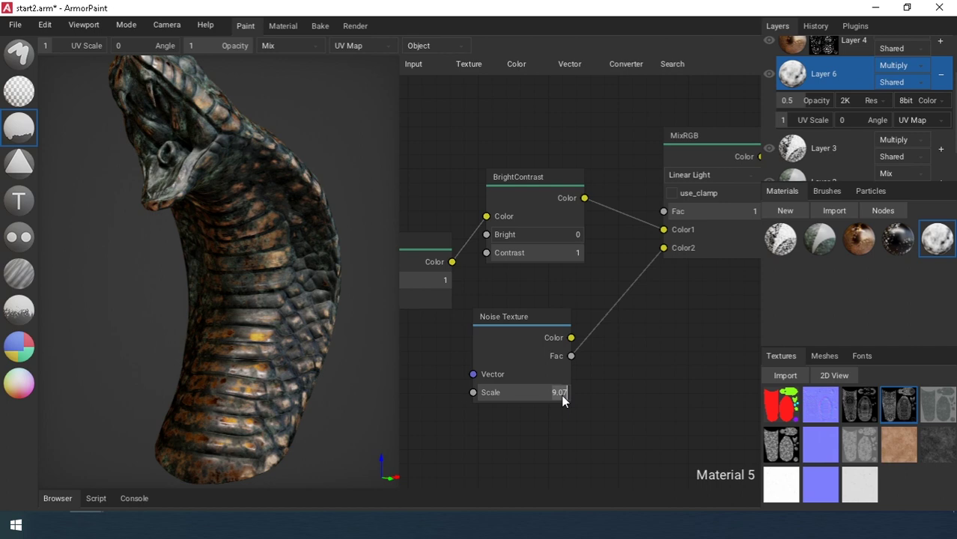
pyautogui.write('30')
pyautogui.press('Return')
pyautogui.moveTo(290, 359); pyautogui.dragTo(230, 263, button='right')
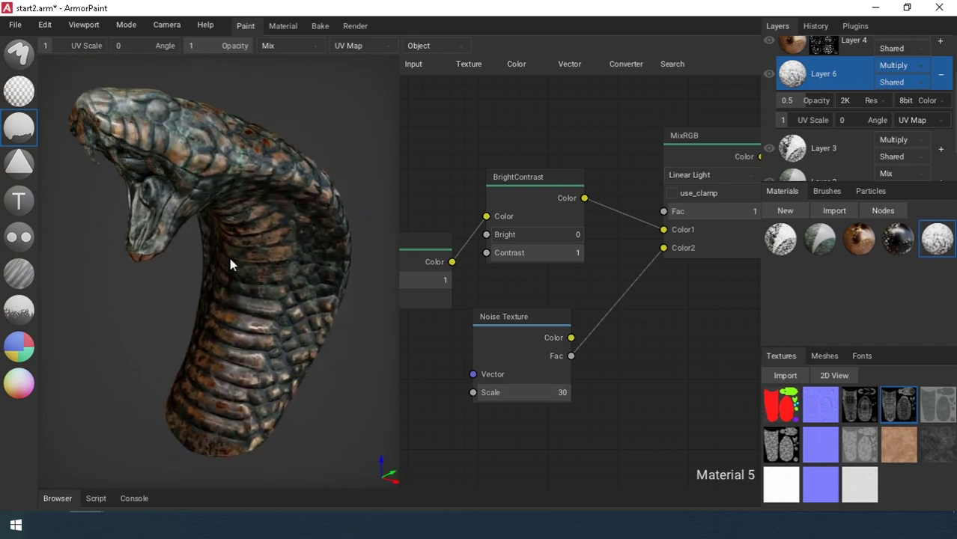
# Save the project and look at the cobra's scales up close.
pyautogui.scroll(-3, 477, 180)
pyautogui.scroll(-2, 538, 238)
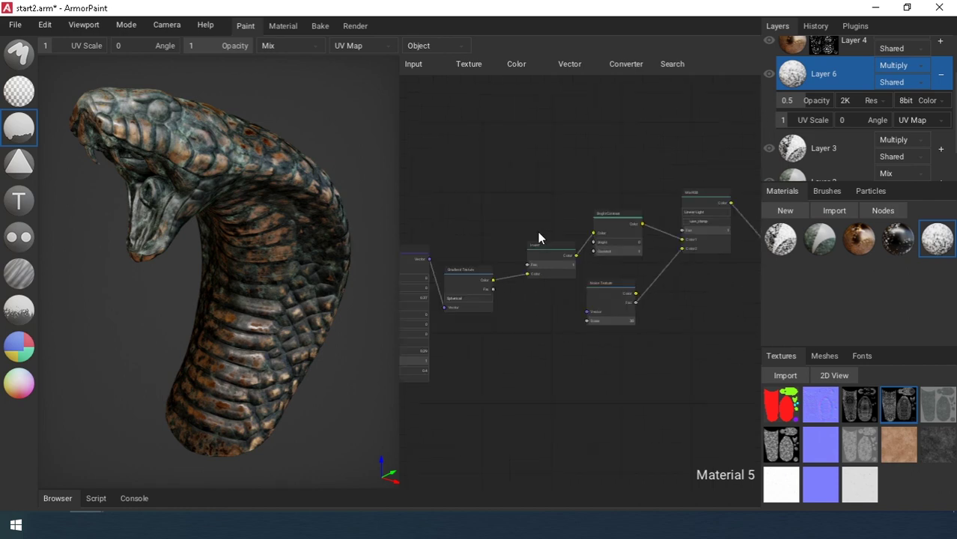
pyautogui.click(15, 25)
pyautogui.click(38, 88)
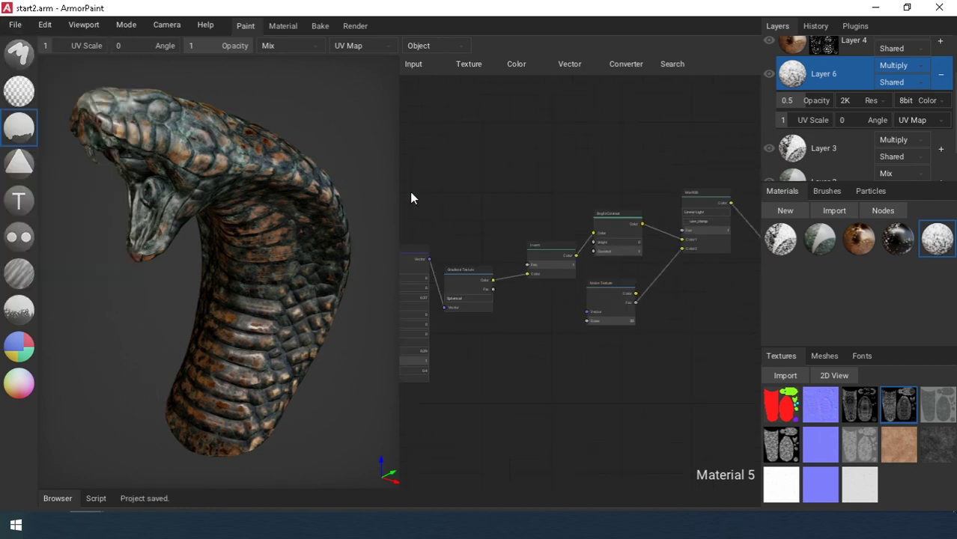
pyautogui.scroll(3, 280, 173)
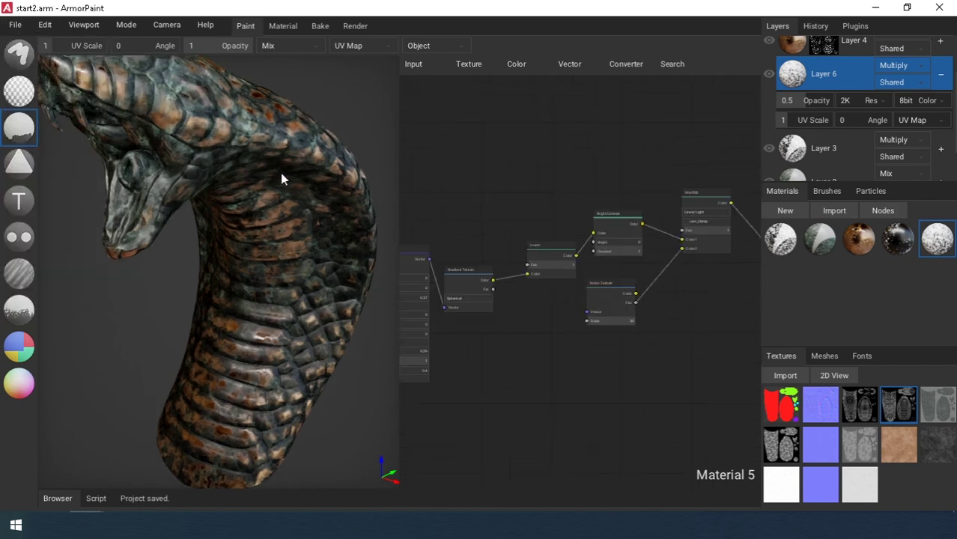
pyautogui.scroll(-3, 280, 173)
# Create a new material and make its RGB base color black with a Value of 0.
pyautogui.moveTo(590, 228); pyautogui.dragTo(551, 245, button='middle')
pyautogui.scroll(-2, 551, 250)
pyautogui.scroll(2, 802, 71)
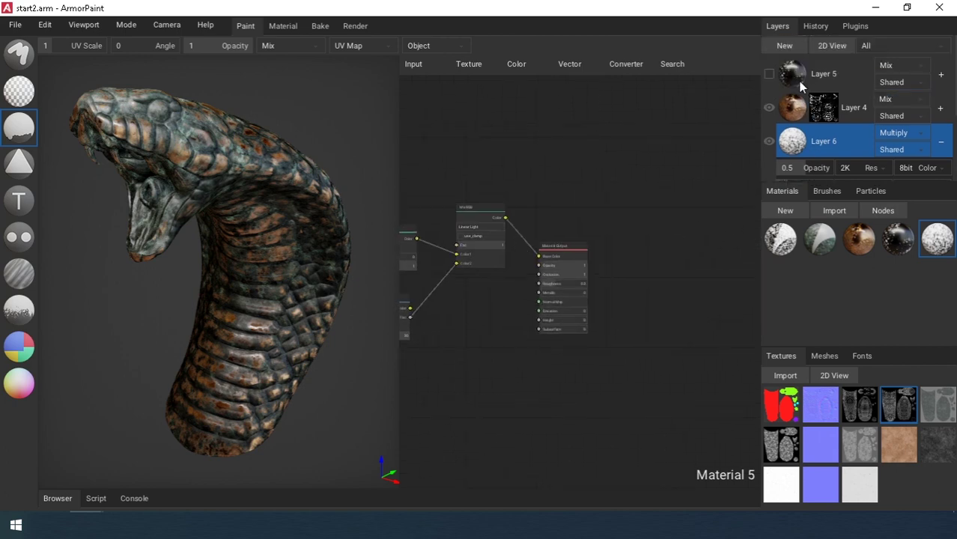
pyautogui.click(785, 211)
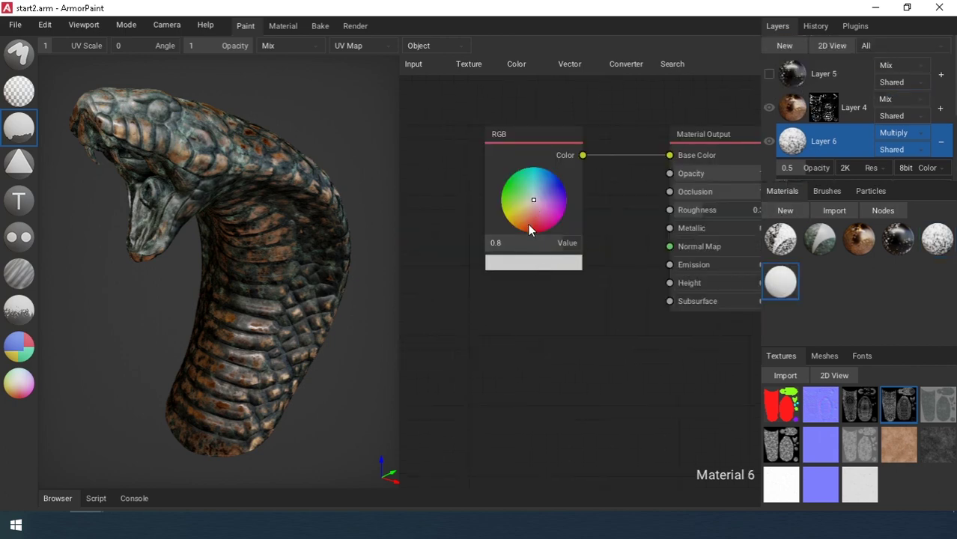
pyautogui.moveTo(519, 243); pyautogui.dragTo(483, 242)
# Pick the green mouth region from the cobra's color ID map to restrict painting to it.
pyautogui.click(786, 108)
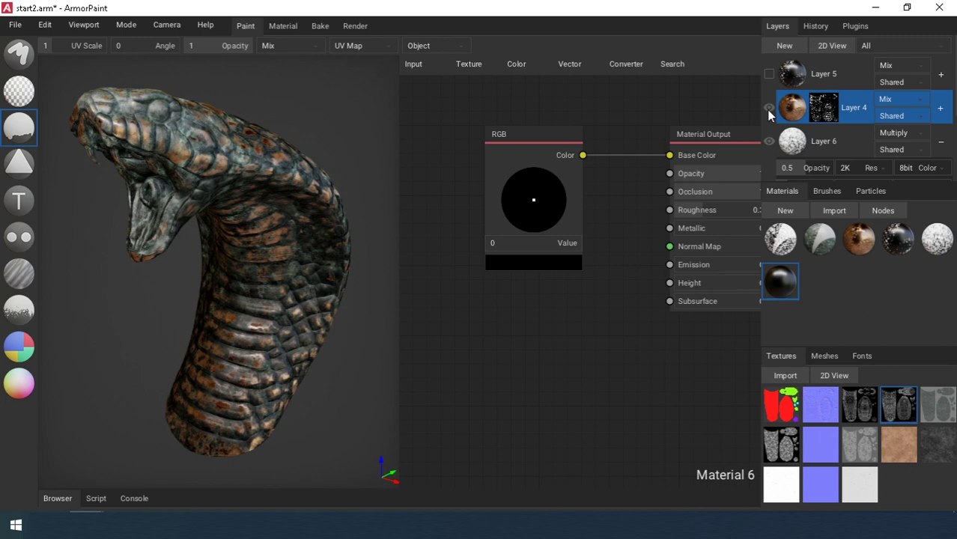
pyautogui.click(29, 341)
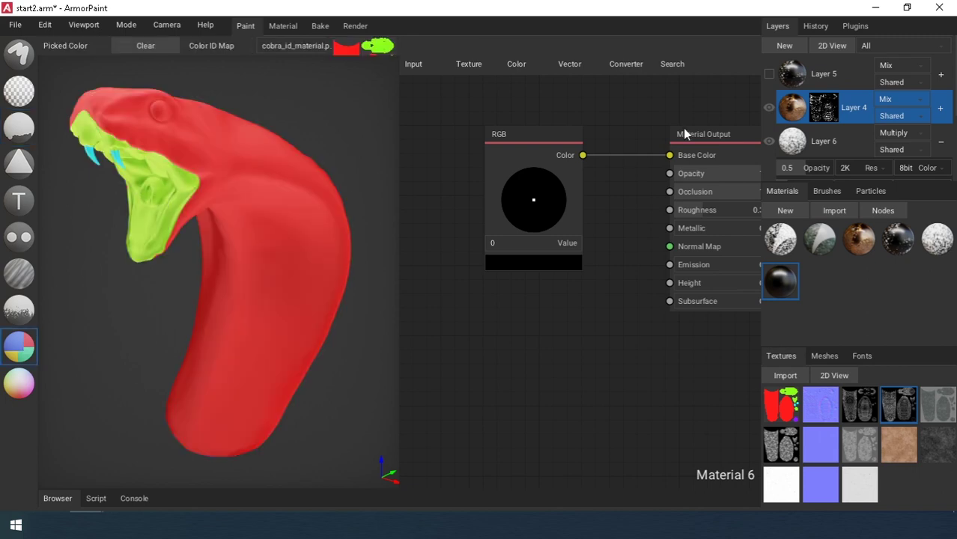
pyautogui.scroll(-1, 684, 129)
pyautogui.scroll(-4, 819, 127)
pyautogui.click(823, 161)
pyautogui.click(161, 218)
pyautogui.scroll(4, 833, 106)
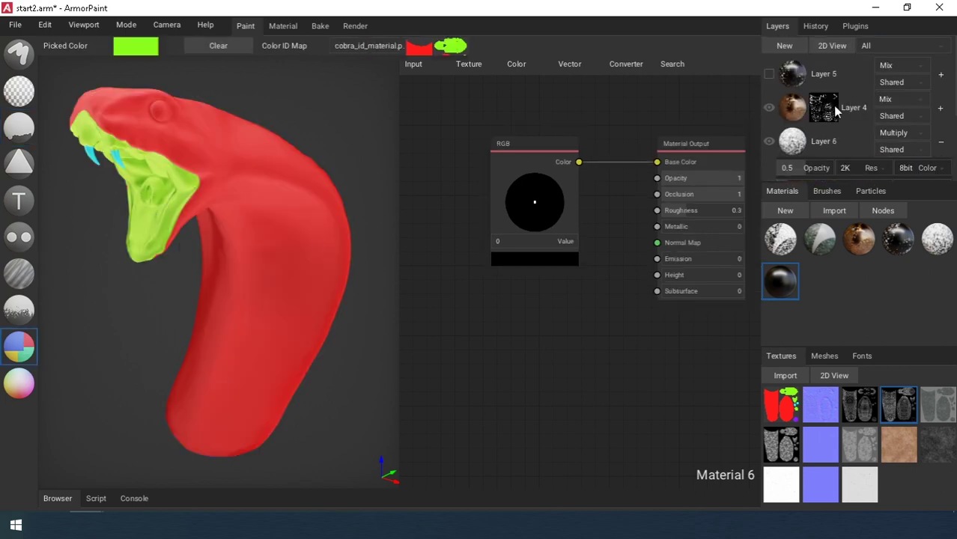
# Switch to the Brush tool and apply the black material to the cobra as a new fill layer for the mouth.
pyautogui.click(833, 106)
pyautogui.click(18, 55)
pyautogui.moveTo(782, 285); pyautogui.dragTo(267, 240)
# Set Layer 7's blending to Multiply and its opacity to 0.57.
pyautogui.click(891, 66)
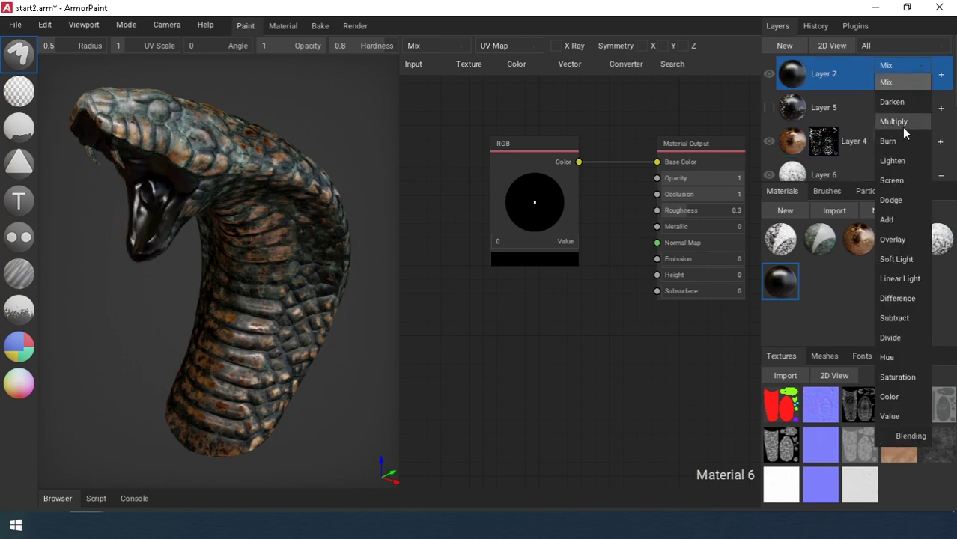
pyautogui.click(903, 132)
pyautogui.click(941, 74)
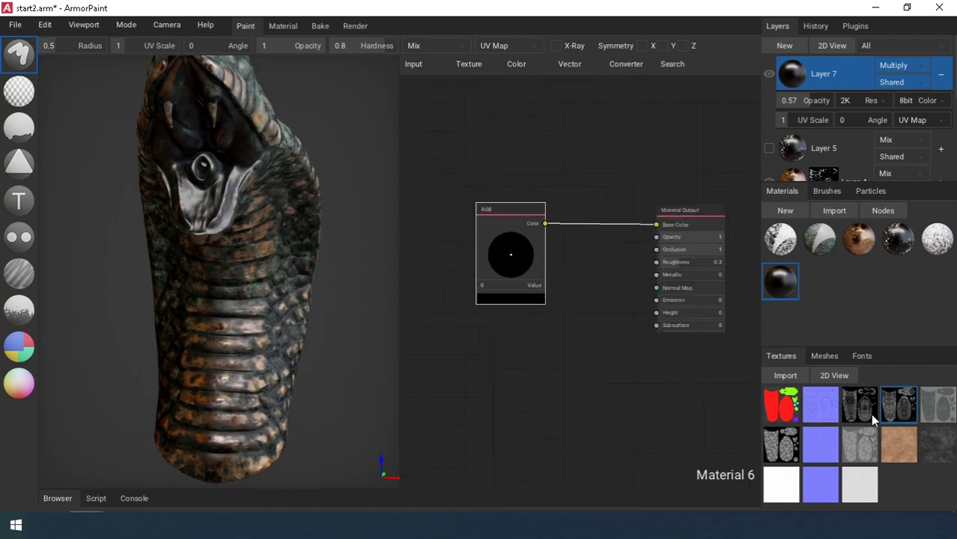
# Add the Cobra_HiPol_AO_Cobra.png texture to the black material and connect its Color to Base Color.
pyautogui.click(669, 525)
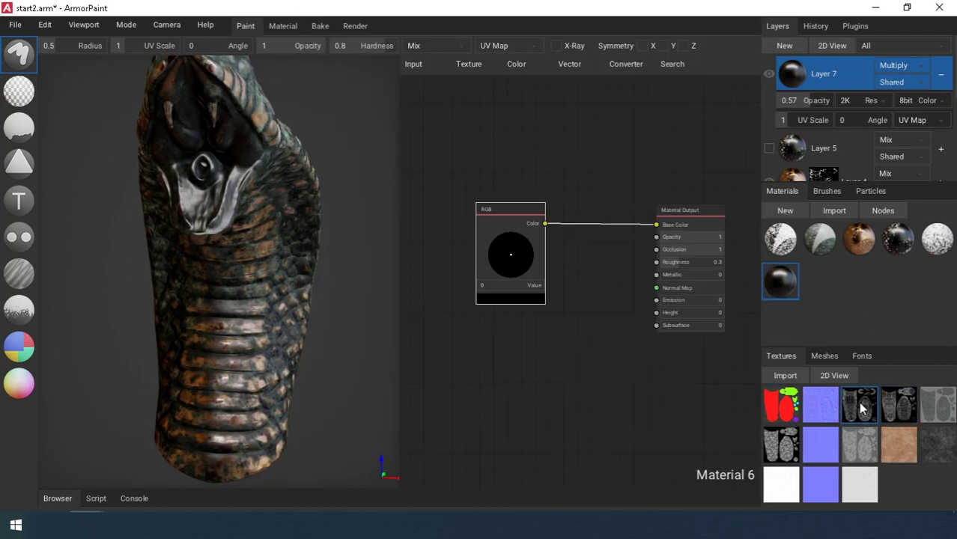
pyautogui.moveTo(504, 355); pyautogui.dragTo(656, 225)
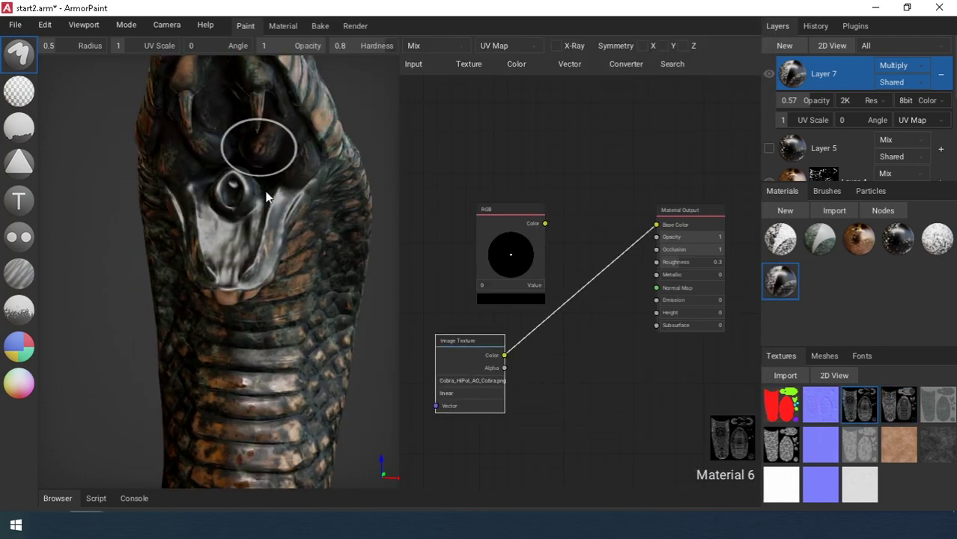
pyautogui.moveTo(266, 197); pyautogui.dragTo(260, 233, button='right')
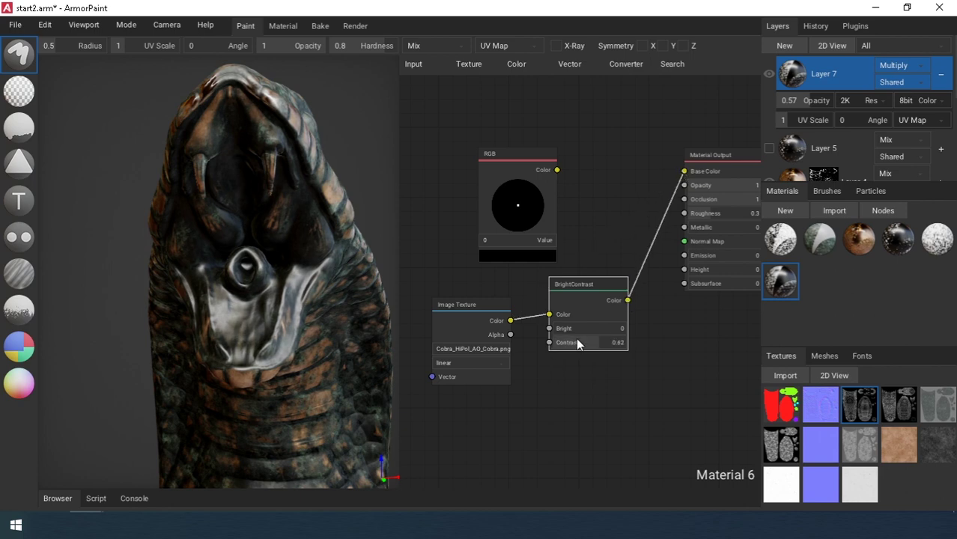
# Insert a BrightContrast node between the AO texture and Base Color with Bright 0.6 and Contrast 0.9.
pyautogui.moveTo(577, 341); pyautogui.dragTo(620, 341)
pyautogui.moveTo(568, 328); pyautogui.dragTo(597, 329)
pyautogui.moveTo(596, 328); pyautogui.dragTo(517, 365, button='right')
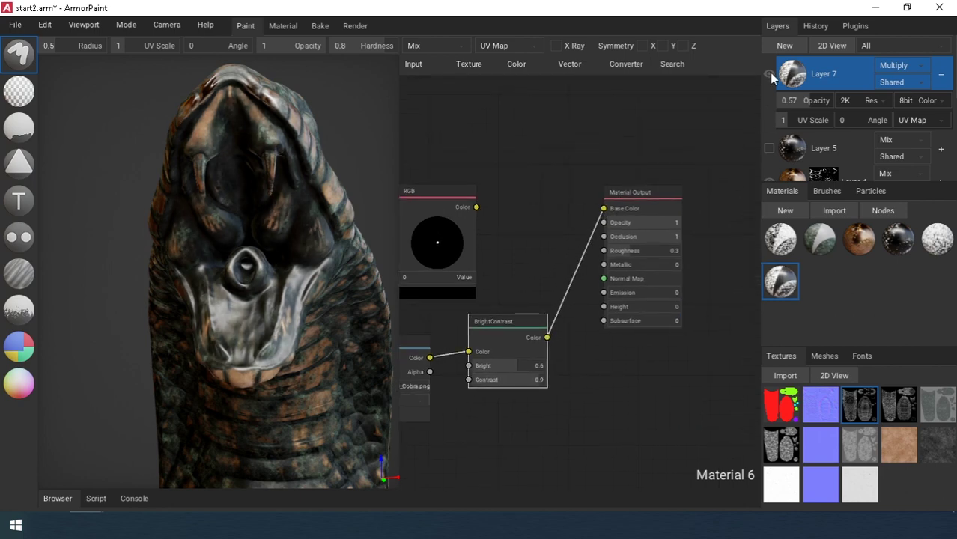
# Compare the mouth with Layer 7 off and on, and set the BrightContrast node to Bright 0.54 and Contrast 1.
pyautogui.click(794, 74)
pyautogui.rightClick(794, 75)
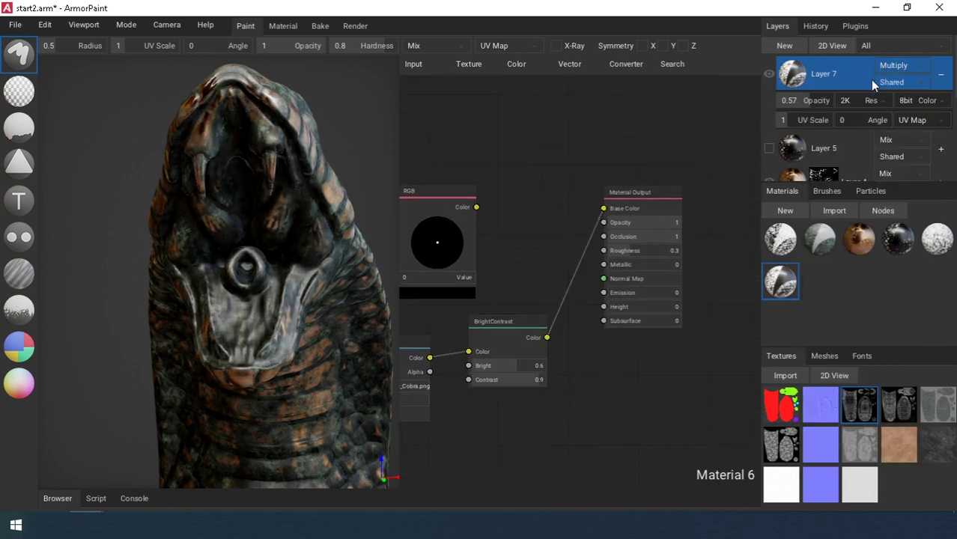
pyautogui.scroll(2, 280, 237)
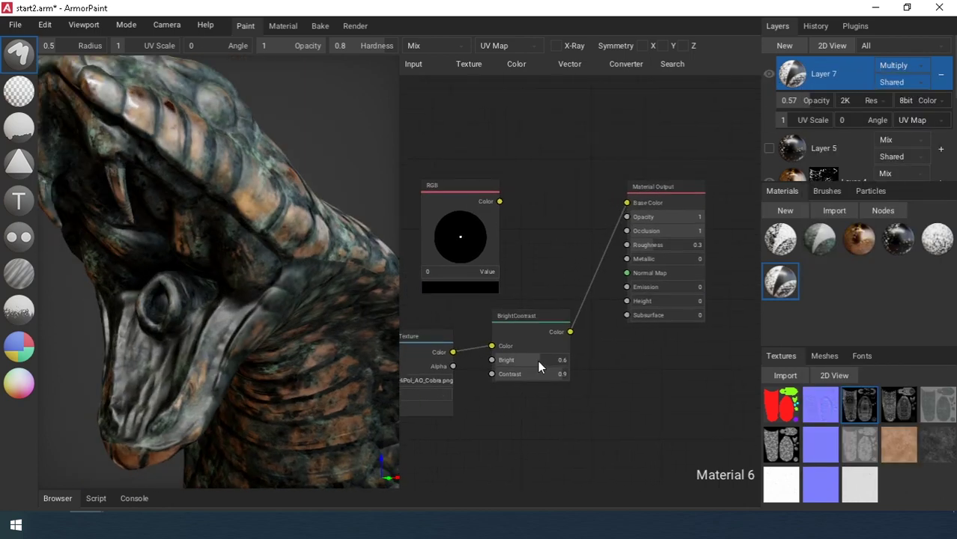
pyautogui.moveTo(538, 360)
pyautogui.mouseDown()
pyautogui.moveTo(561, 376)
pyautogui.moveTo(543, 361)
pyautogui.mouseUp()
pyautogui.moveTo(247, 285)
pyautogui.mouseDown(button='right')
pyautogui.moveTo(226, 278)
pyautogui.moveTo(264, 308)
pyautogui.moveTo(233, 311)
pyautogui.moveTo(304, 298)
pyautogui.moveTo(255, 295)
pyautogui.mouseUp(button='right')
pyautogui.scroll(3, 224, 277)
pyautogui.moveTo(555, 360); pyautogui.dragTo(534, 361)
pyautogui.moveTo(179, 280); pyautogui.dragTo(256, 218, button='right')
# Delete the unused RGB node from the mouth material.
pyautogui.scroll(-4, 219, 285)
pyautogui.click(486, 182)
pyautogui.press('Delete')
pyautogui.scroll(-1, 837, 124)
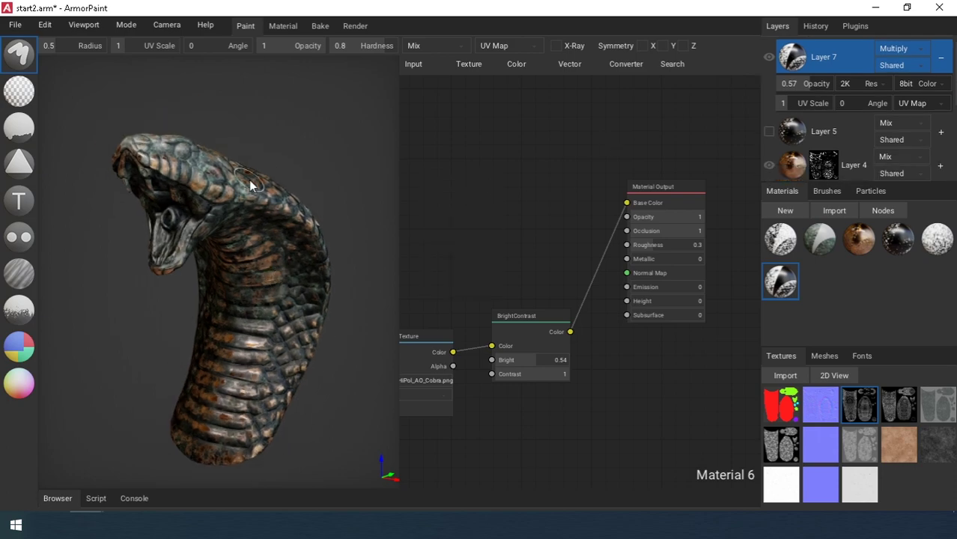
# Hide the node editor and inspect the textured cobra from several angles and distances.
pyautogui.scroll(4, 250, 183)
pyautogui.moveTo(358, 131); pyautogui.dragTo(457, 265, button='right')
pyautogui.moveTo(217, 300); pyautogui.dragTo(215, 258, button='right')
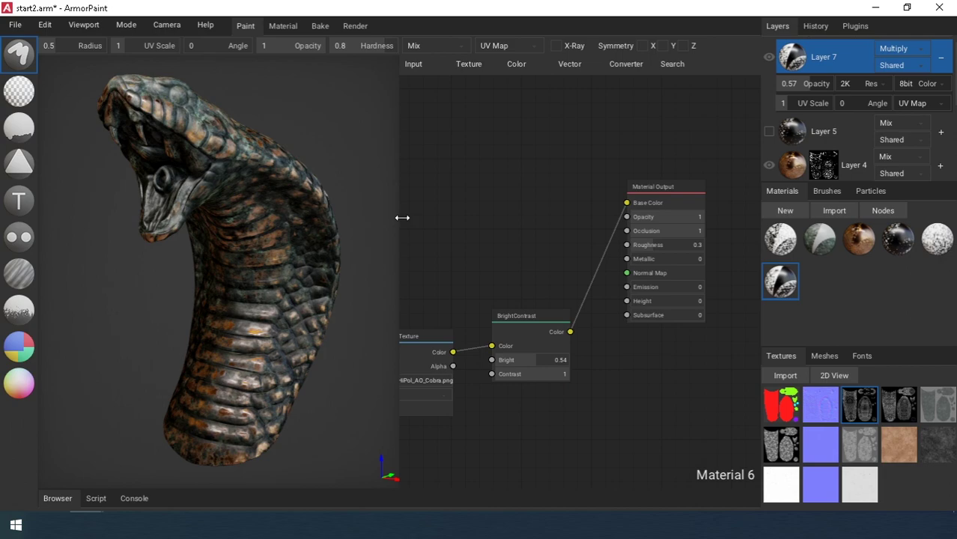
pyautogui.press('Tab')
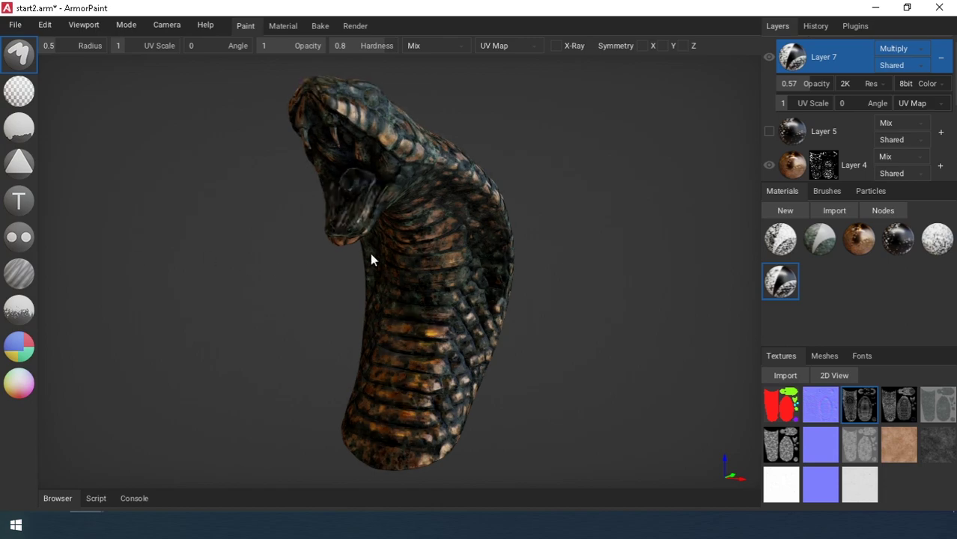
pyautogui.scroll(5, 474, 230)
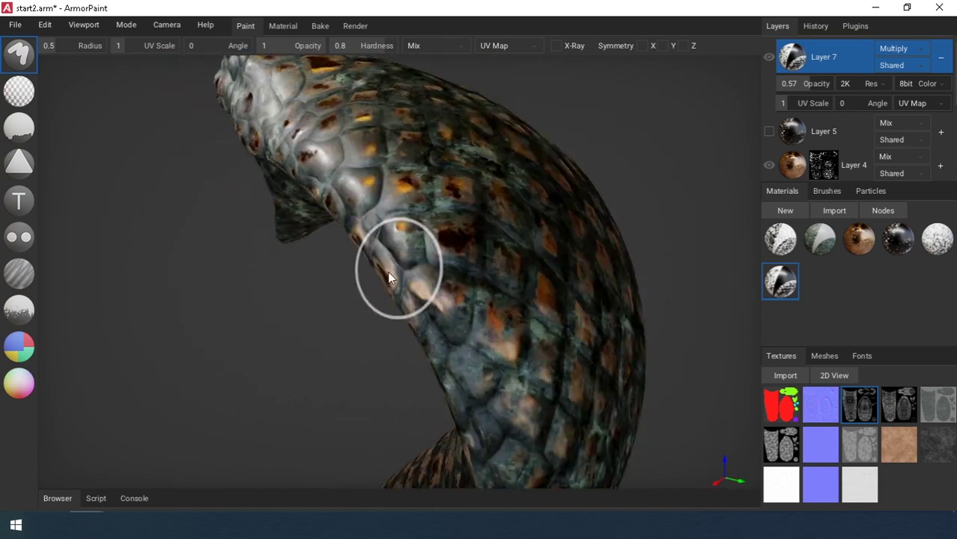
pyautogui.scroll(-5, 314, 271)
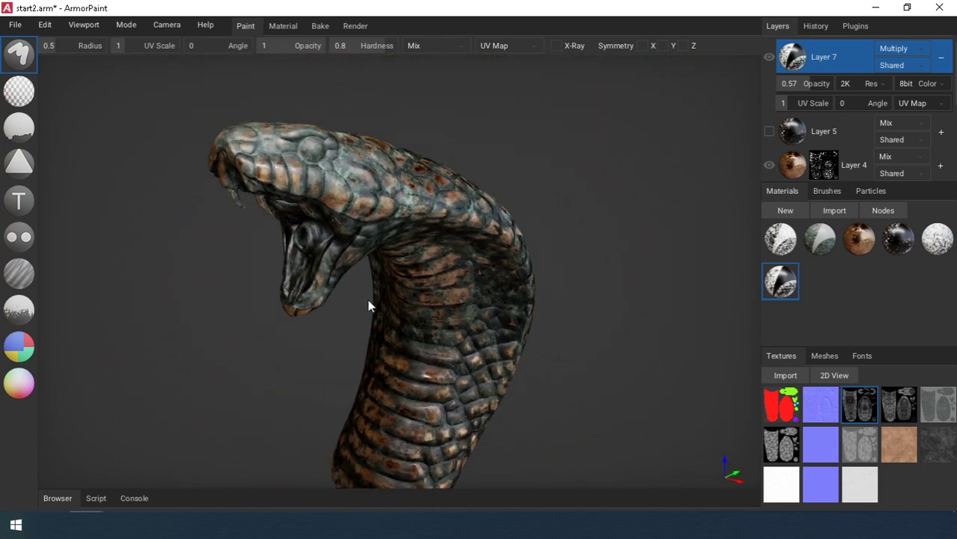